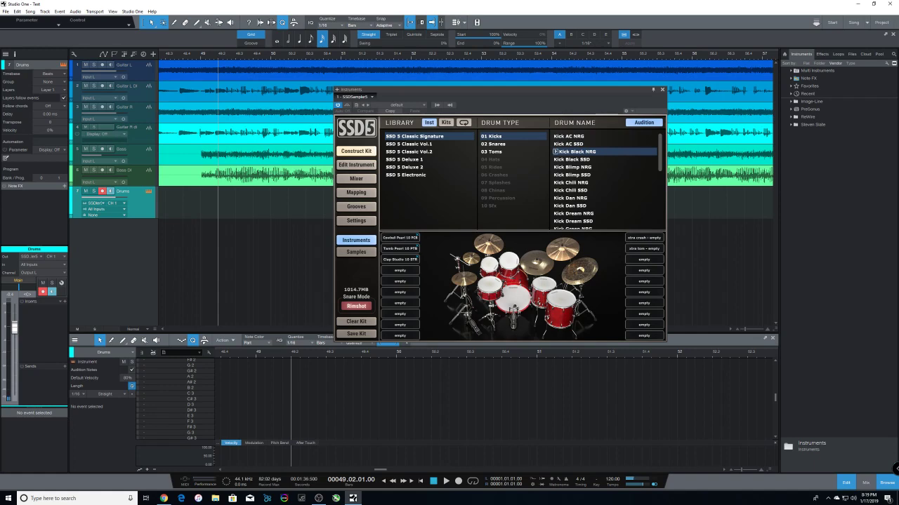
# Step: Audition the SSD 5 Classic Signature kicks one by one from Kick Black SSD through Kick Dream SSD
pyautogui.click(576, 159)
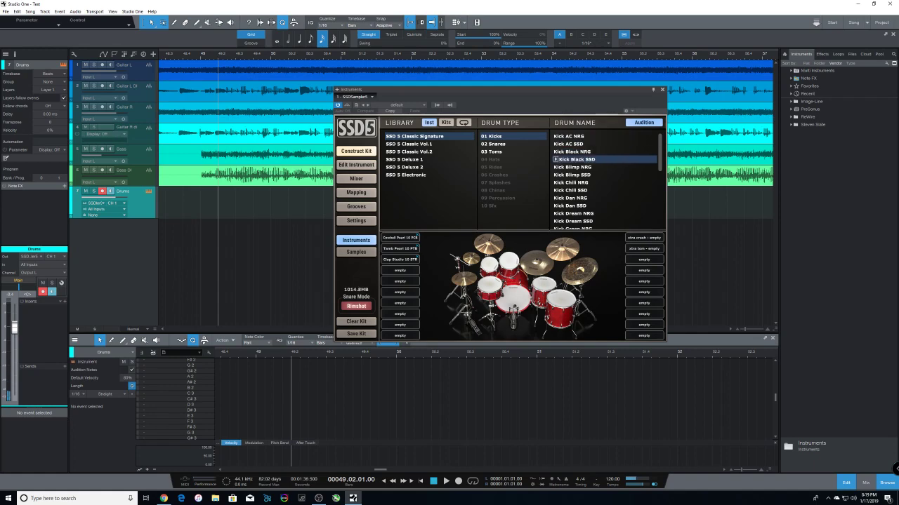
pyautogui.click(576, 167)
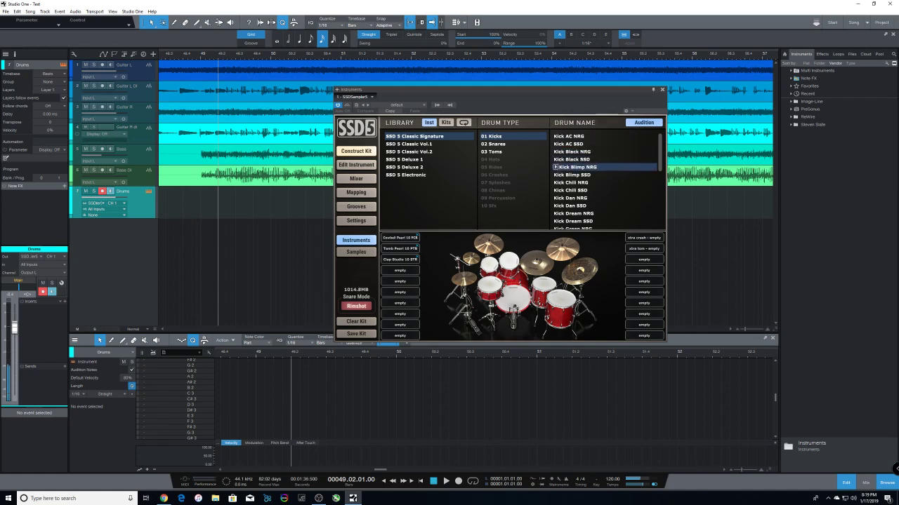
pyautogui.click(576, 175)
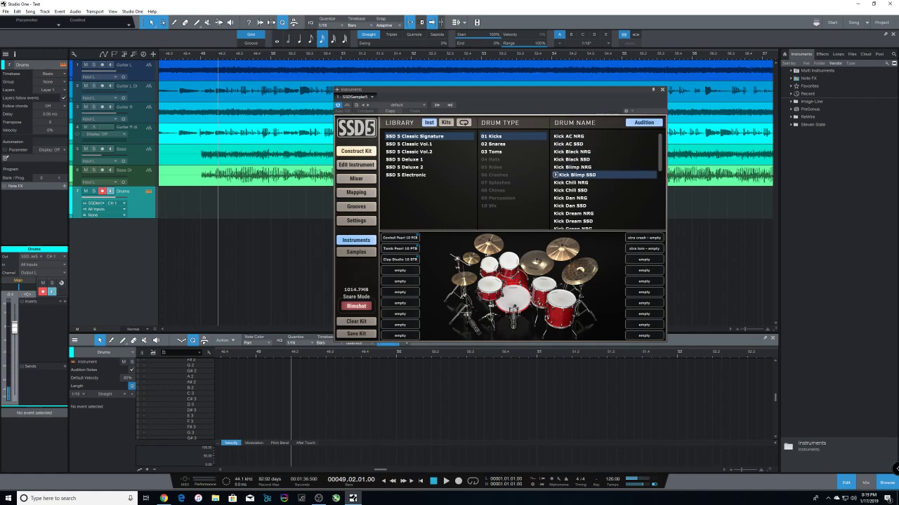
pyautogui.click(575, 183)
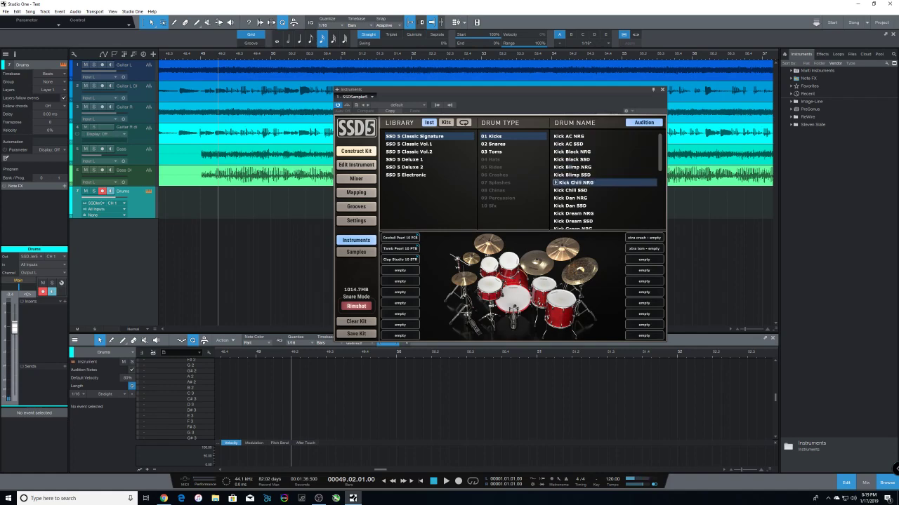
pyautogui.click(576, 191)
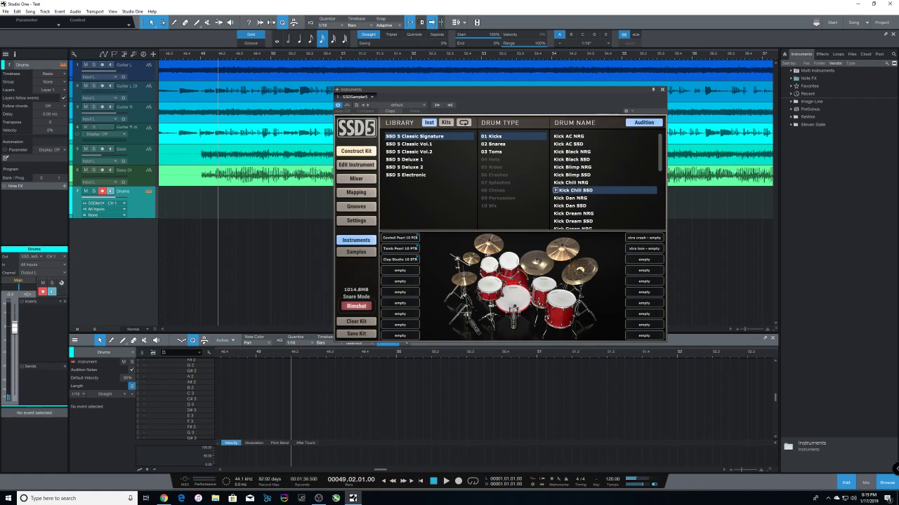
pyautogui.click(576, 198)
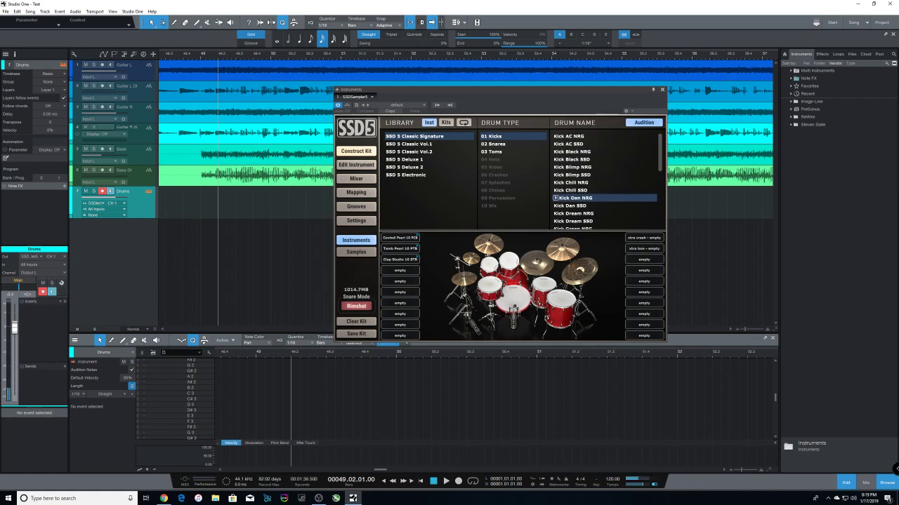
pyautogui.click(575, 206)
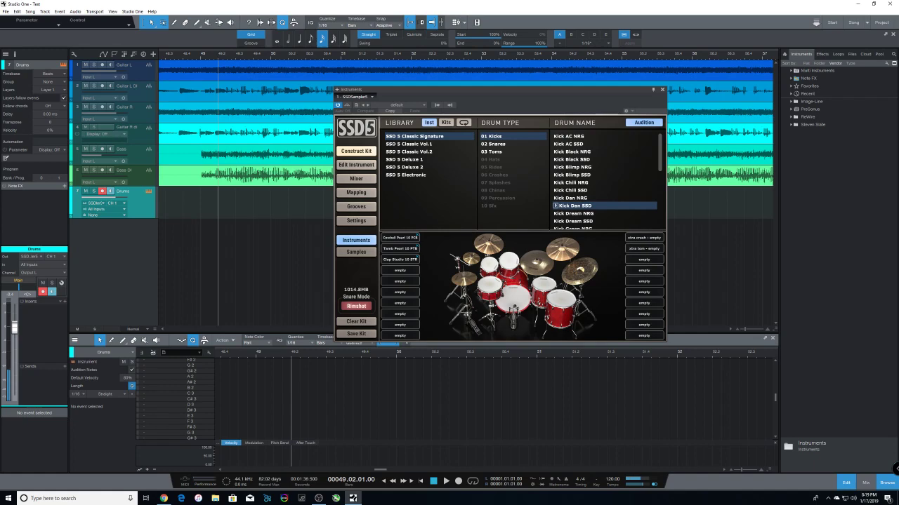
pyautogui.click(576, 213)
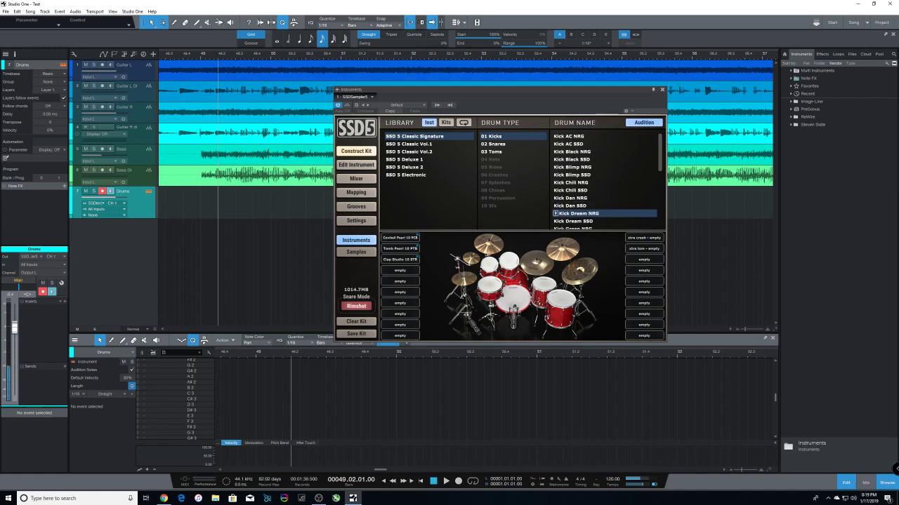
pyautogui.click(575, 221)
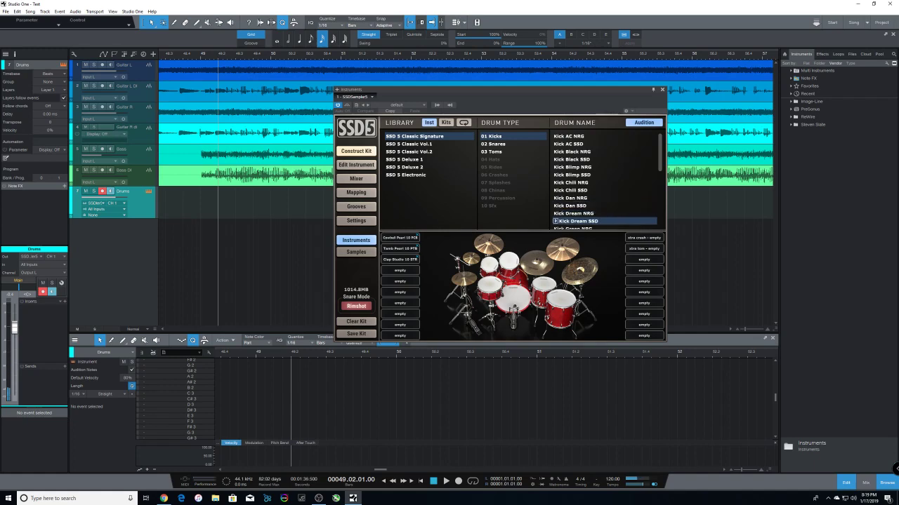
# Step: Audition the Classic Signature kicks in order from Kick Green NRG through Kick Panty NRG, including the Liverpool, Never and OldZep variants
pyautogui.scroll(-4, 604, 180)
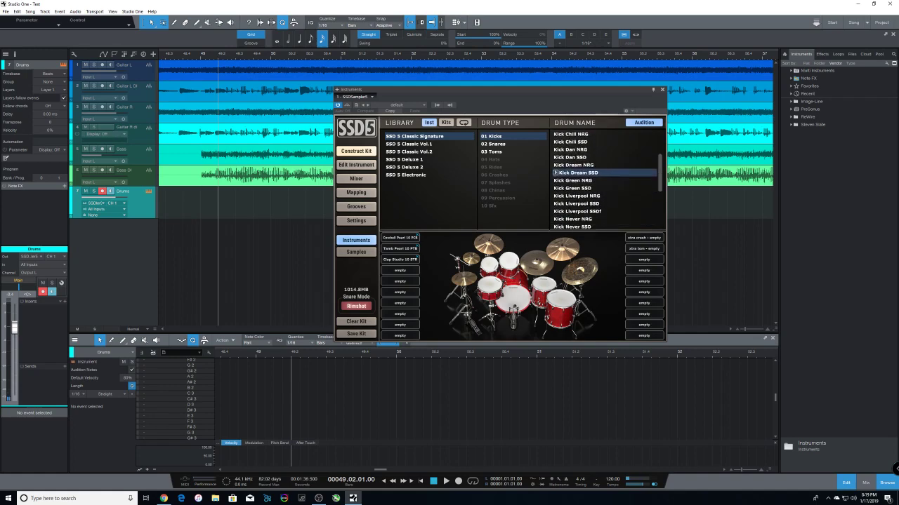
pyautogui.click(575, 146)
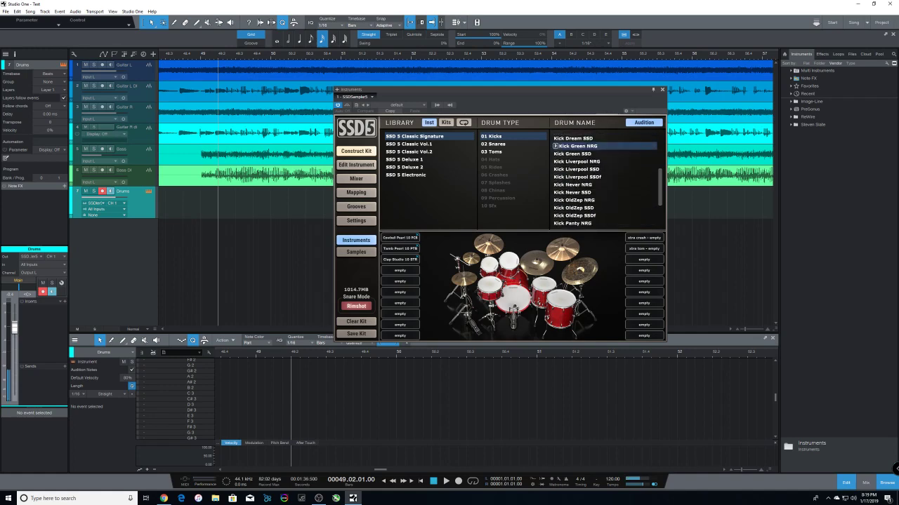
pyautogui.click(576, 154)
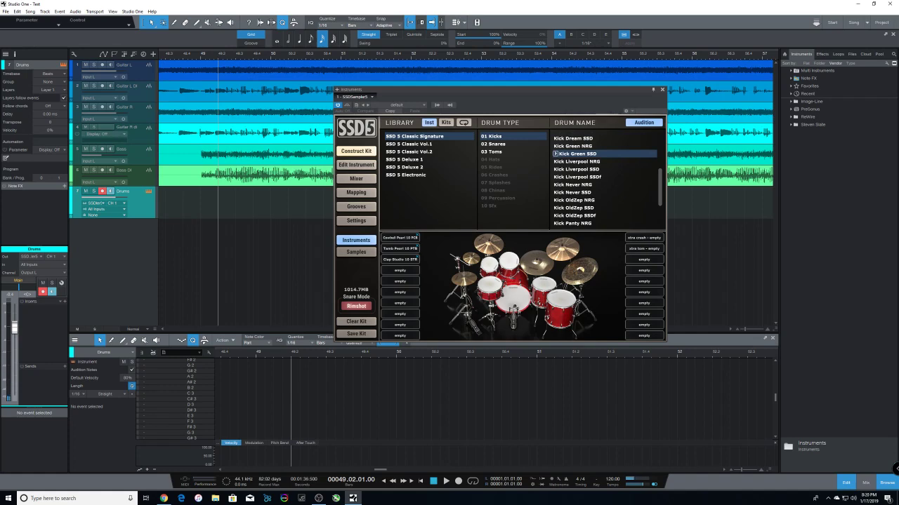
pyautogui.click(579, 161)
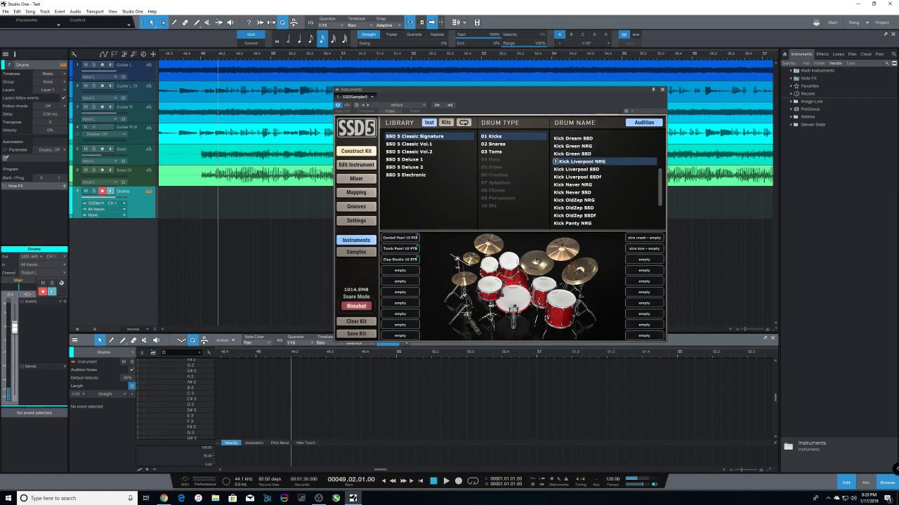
pyautogui.click(579, 170)
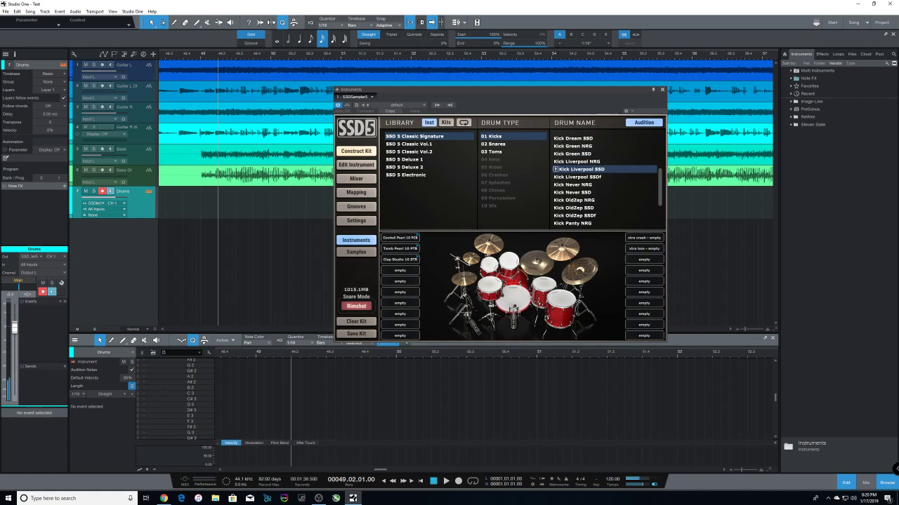
pyautogui.click(579, 176)
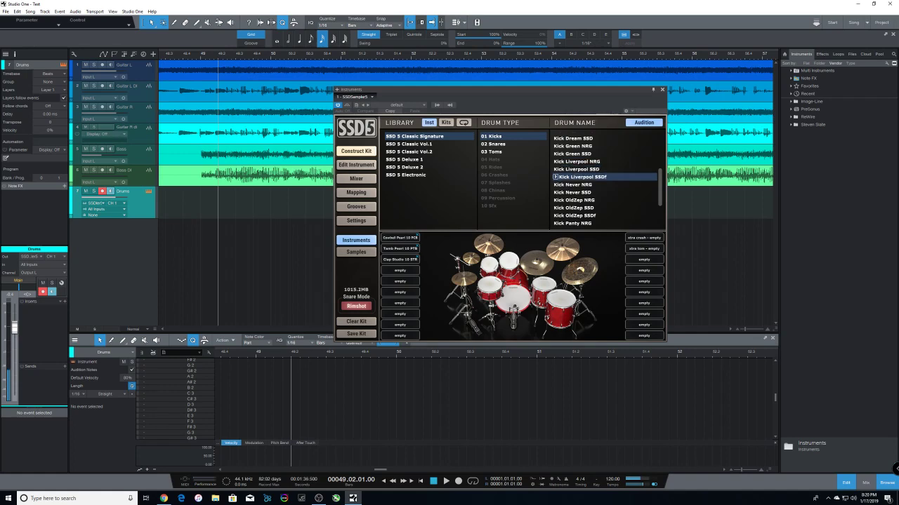
pyautogui.click(579, 184)
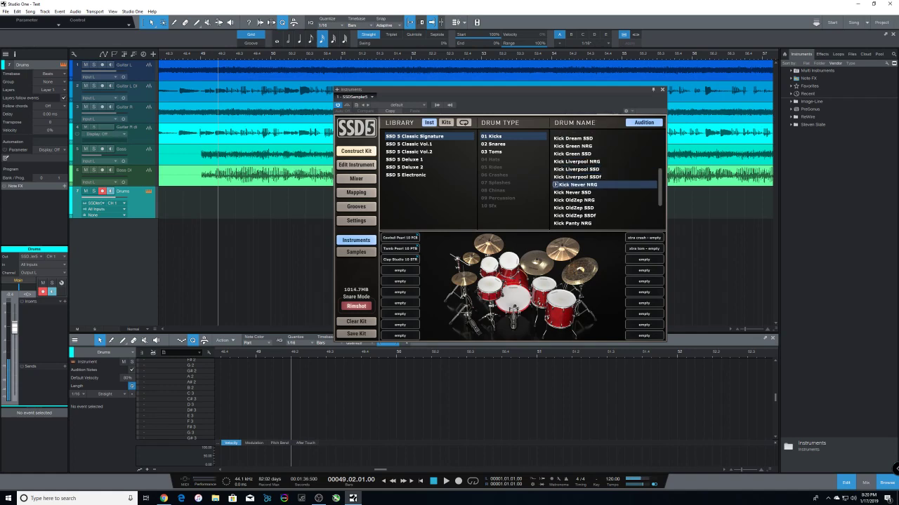
pyautogui.click(579, 192)
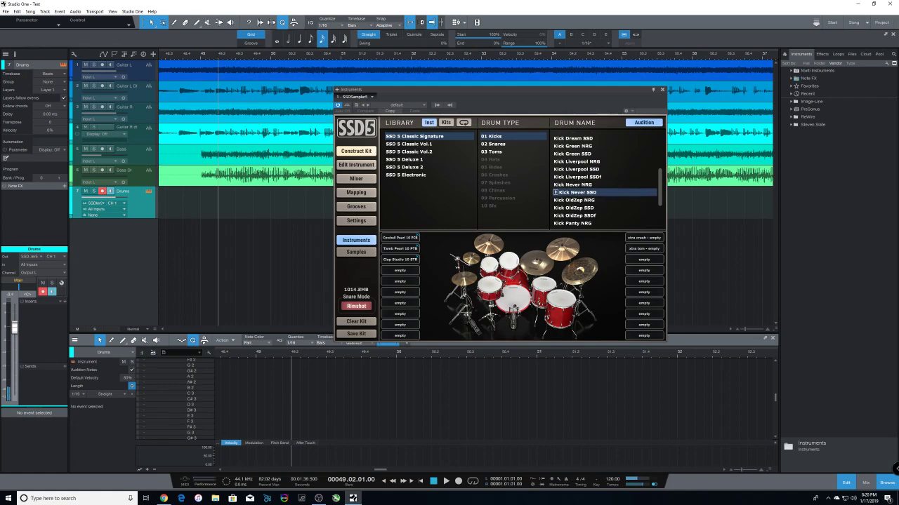
pyautogui.click(579, 200)
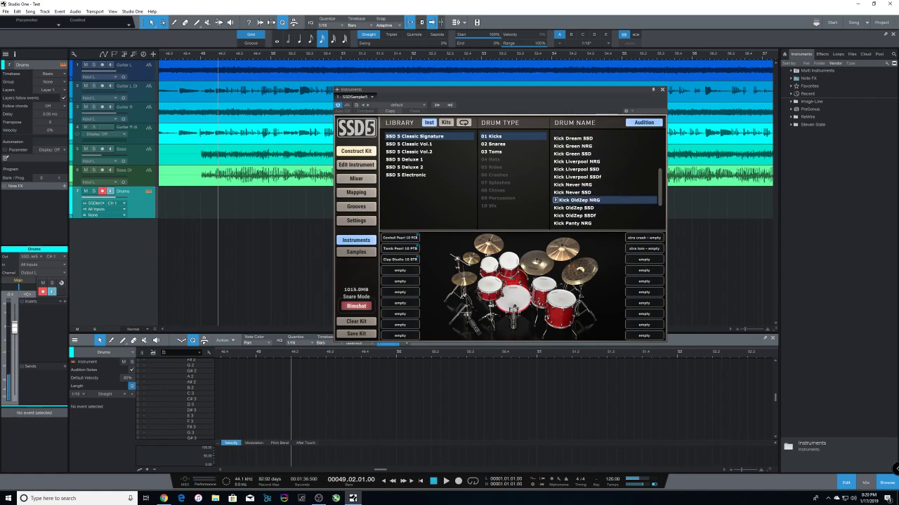
pyautogui.click(579, 208)
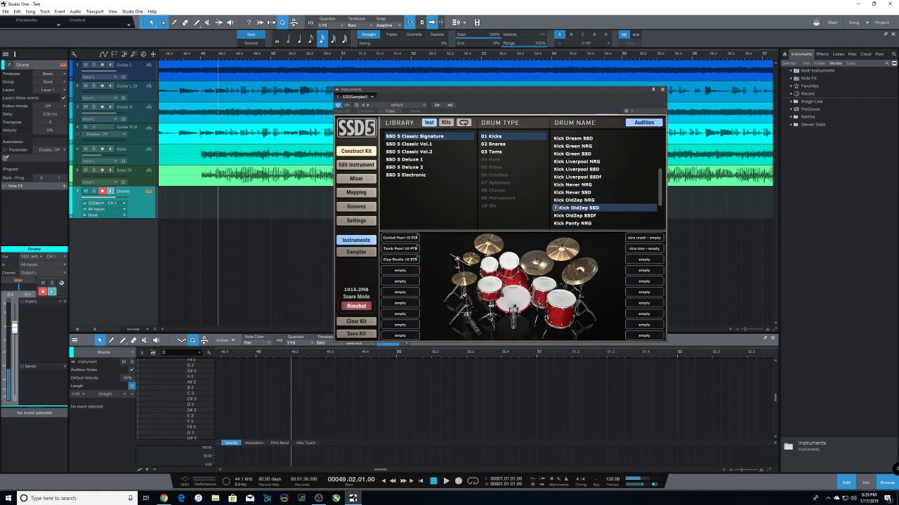
pyautogui.click(579, 215)
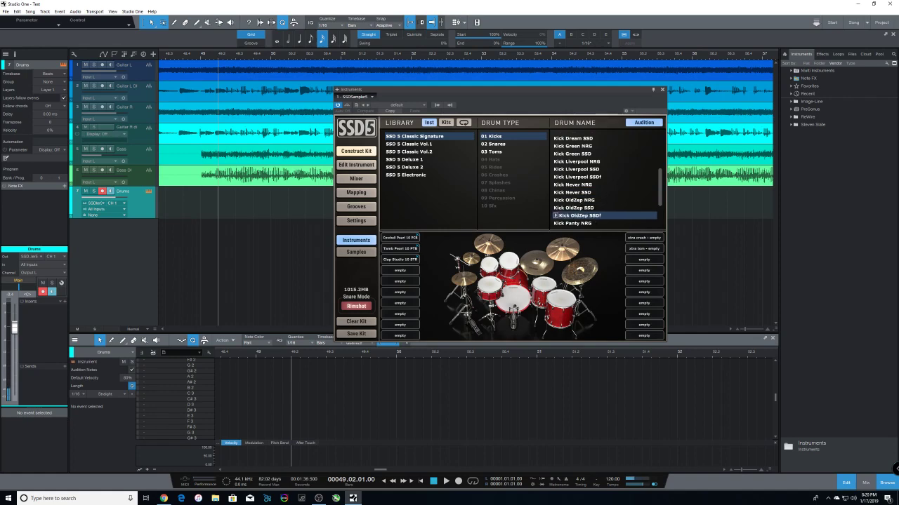
pyautogui.click(579, 223)
# Step: Audition the remaining Classic Signature kicks from Kick Panty SSD through Kick ToneDef SSD
pyautogui.scroll(-3, 606, 181)
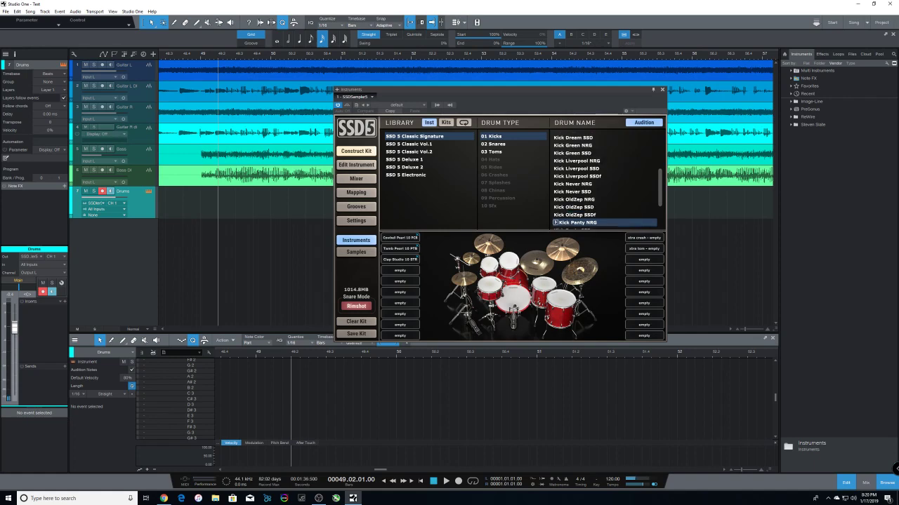
pyautogui.click(576, 179)
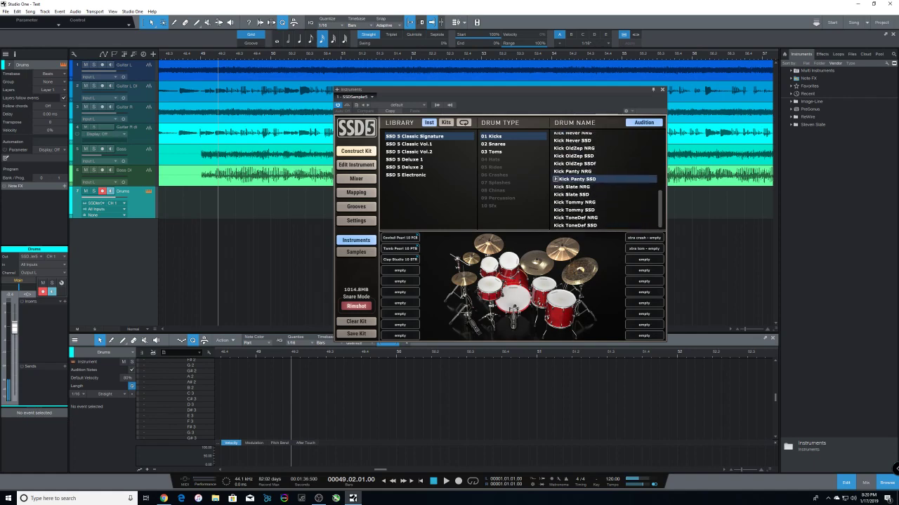
pyautogui.click(576, 186)
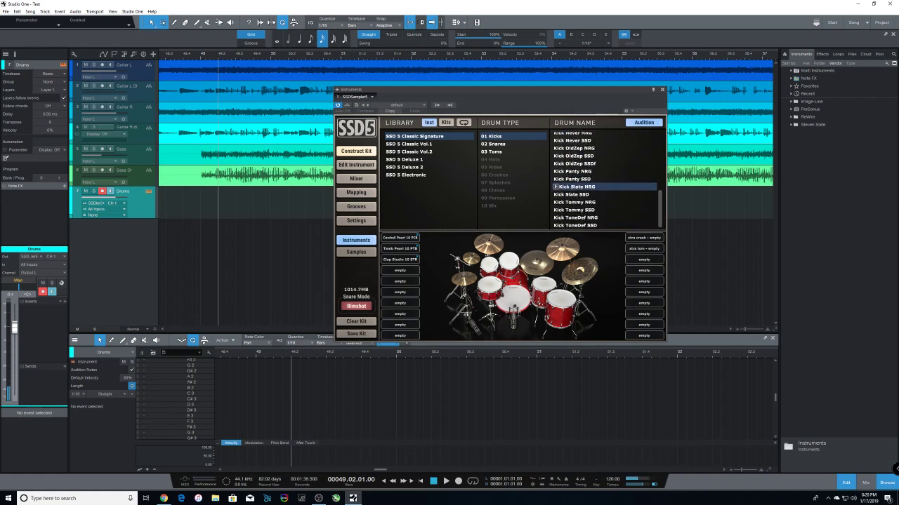
pyautogui.click(576, 195)
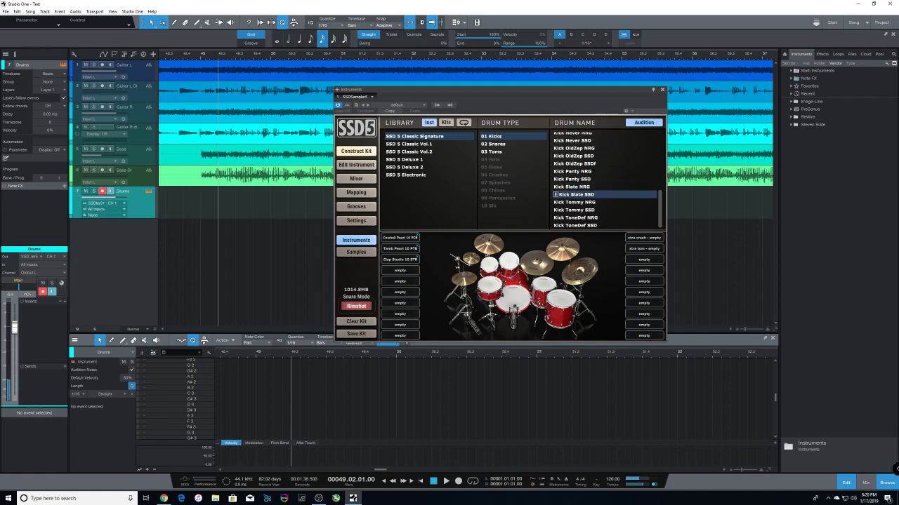
pyautogui.click(576, 202)
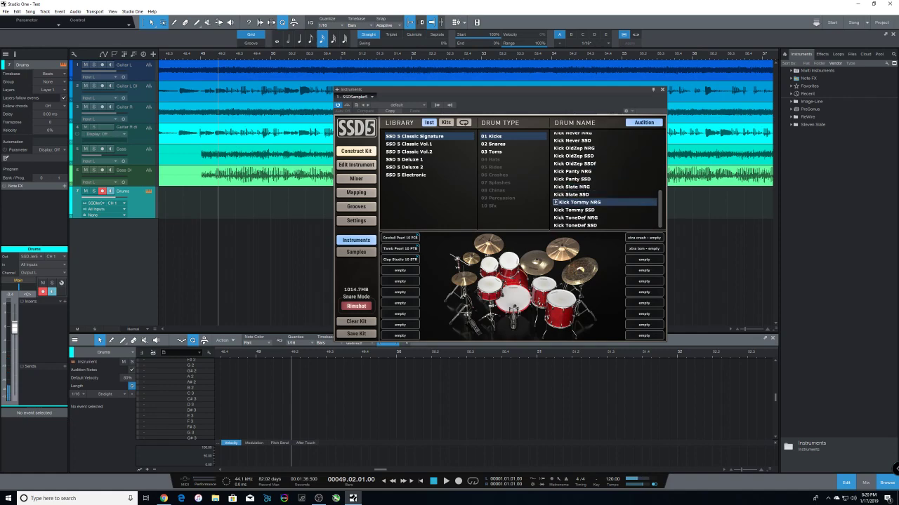
pyautogui.click(575, 210)
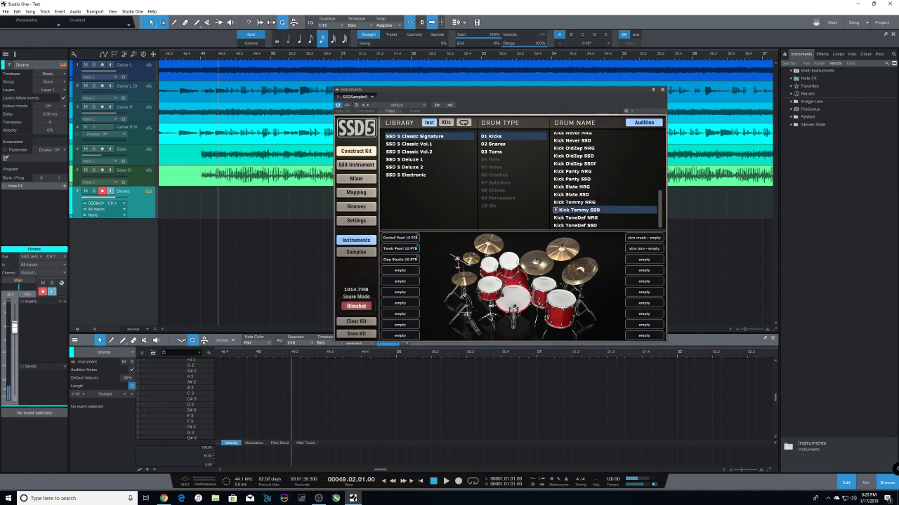
pyautogui.click(575, 217)
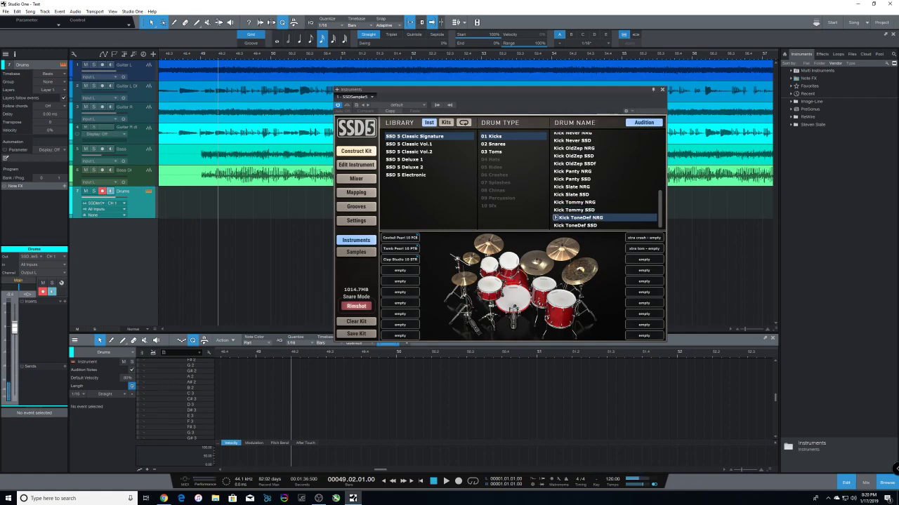
pyautogui.click(576, 225)
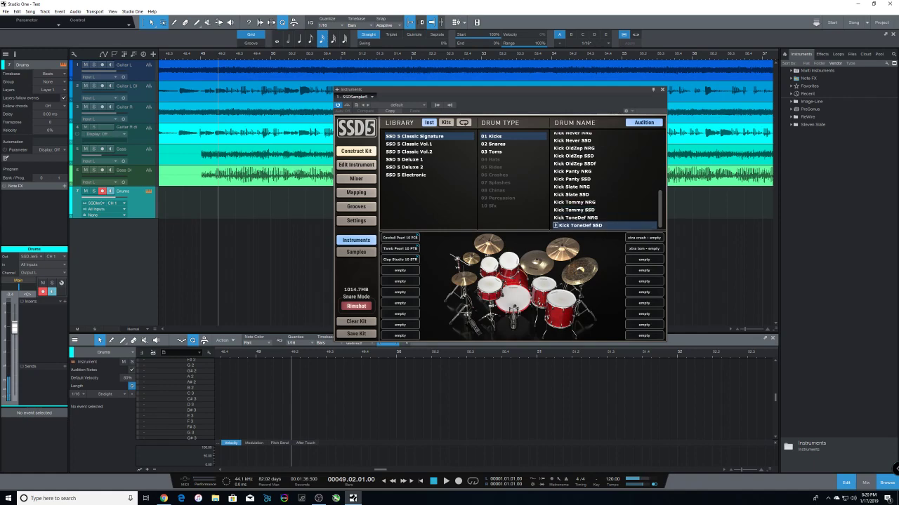
# Step: Switch to the SSD 5 Classic Vol.1 library and audition its Kick 01, 01a and 01b sounds in both NRG and SSD versions
pyautogui.click(409, 144)
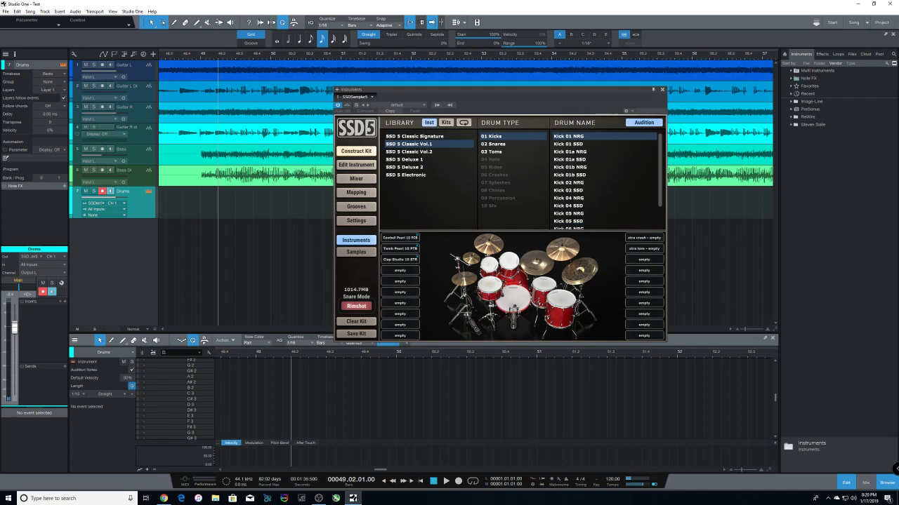
pyautogui.click(558, 137)
pyautogui.click(574, 144)
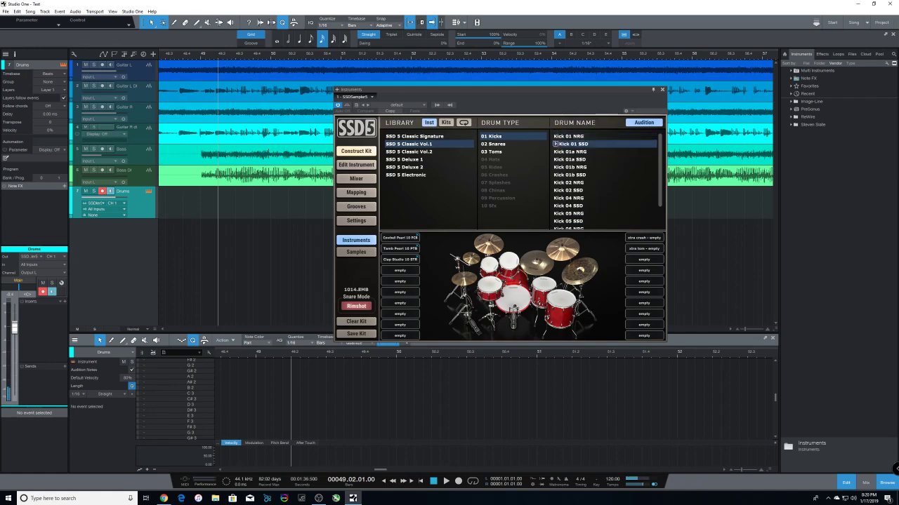
pyautogui.click(574, 151)
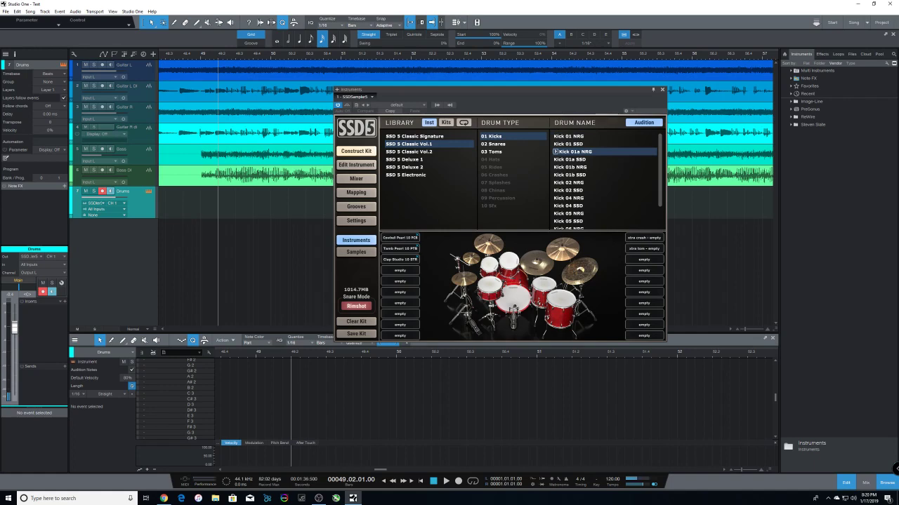
pyautogui.click(573, 159)
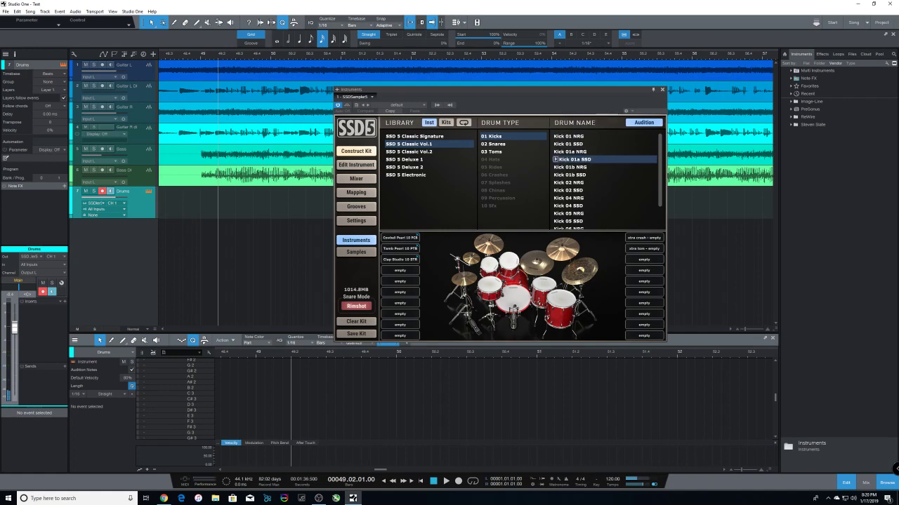
pyautogui.click(574, 167)
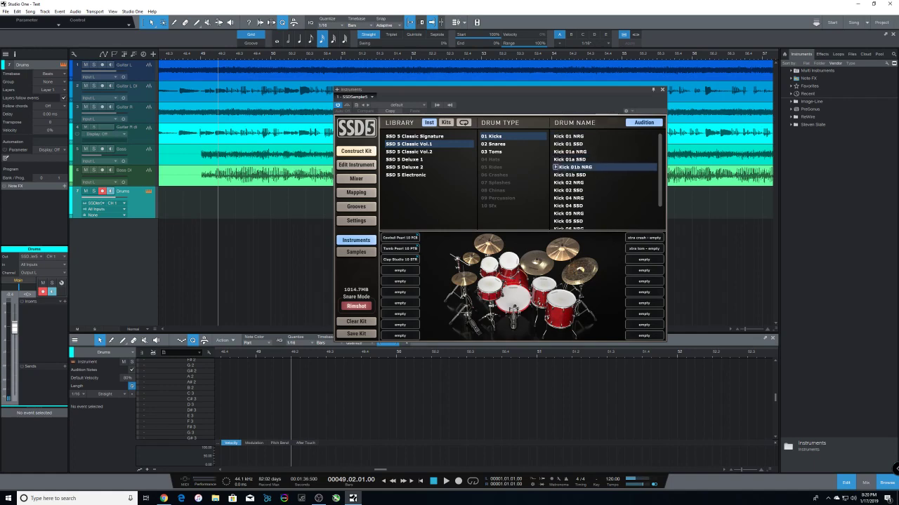
pyautogui.click(573, 175)
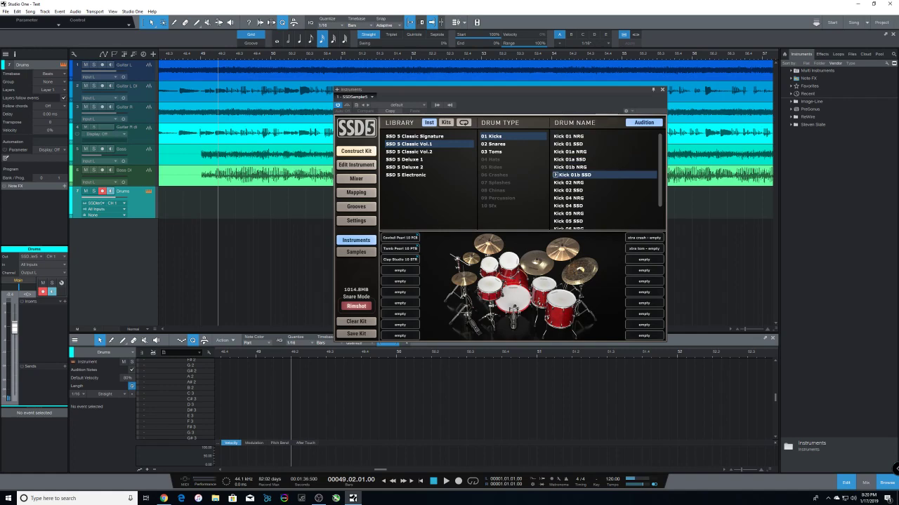
# Step: Audition the Classic Vol.1 kicks in order from Kick 02 NRG through Kick 05 SSD
pyautogui.click(574, 182)
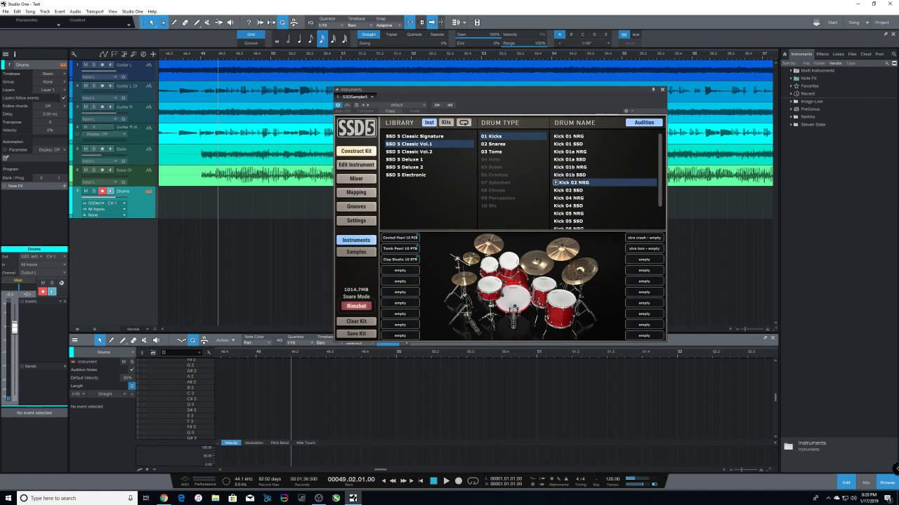
pyautogui.click(574, 190)
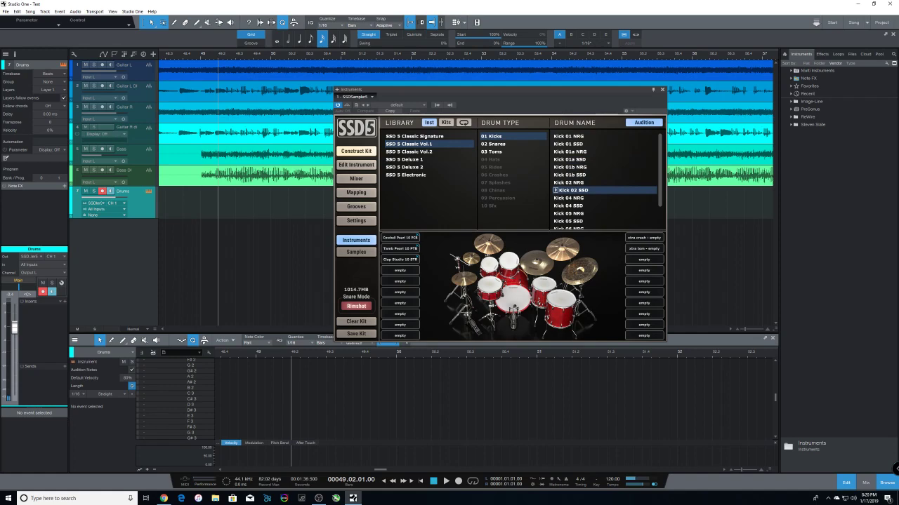
pyautogui.click(573, 198)
pyautogui.click(573, 206)
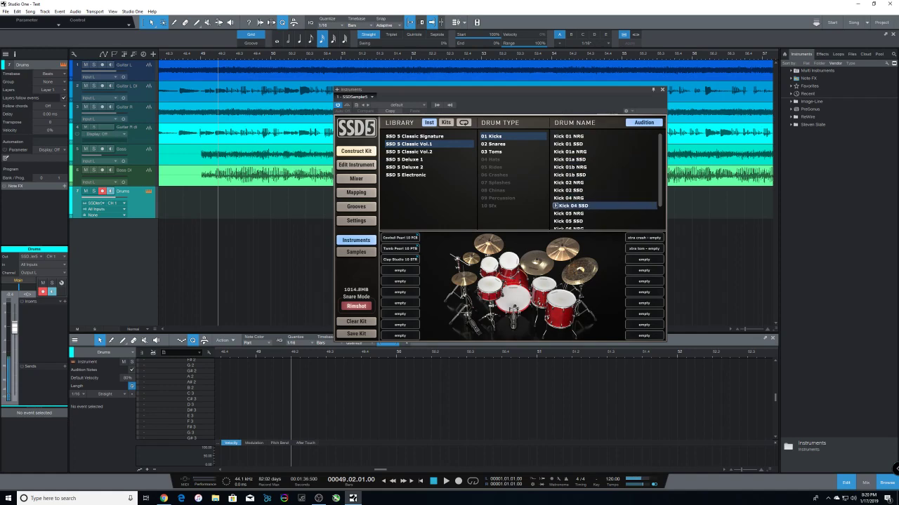
pyautogui.click(573, 213)
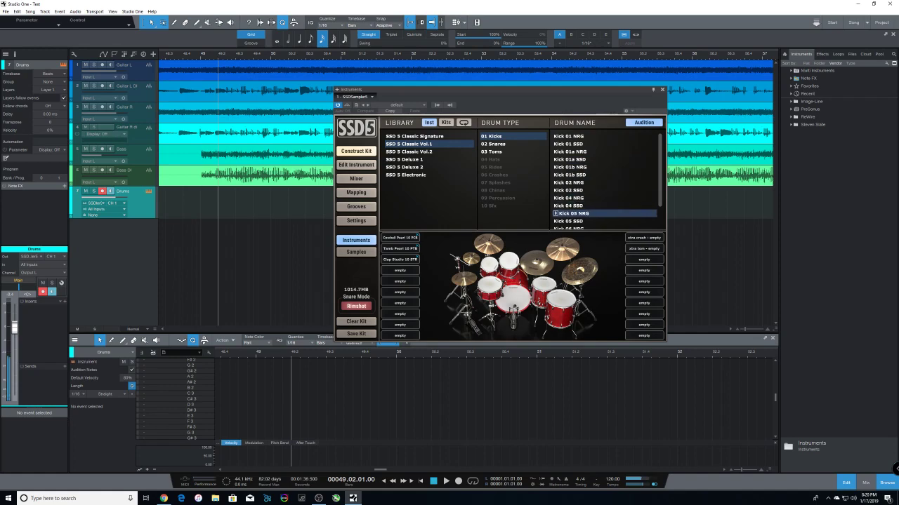
pyautogui.click(574, 221)
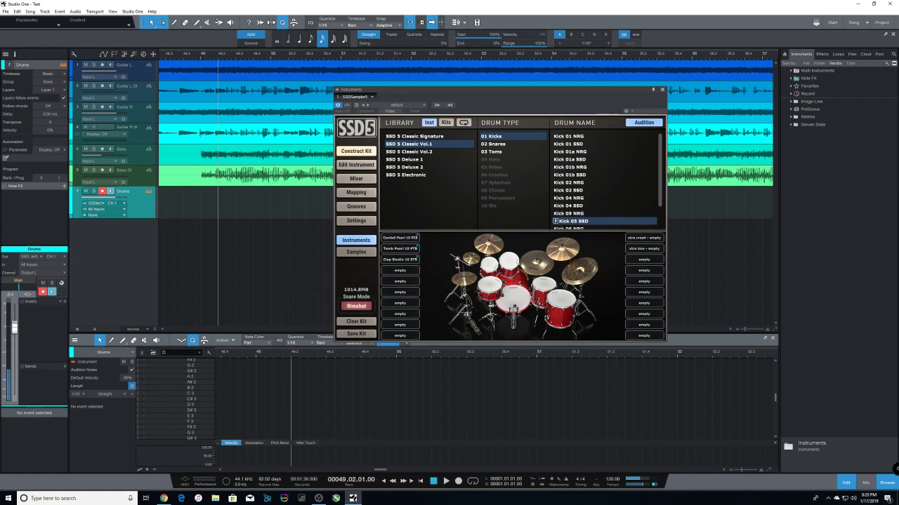
# Step: Audition the last Classic Vol.1 kicks from Kick 06 NRG through Kick 07 SSD
pyautogui.scroll(-1, 605, 182)
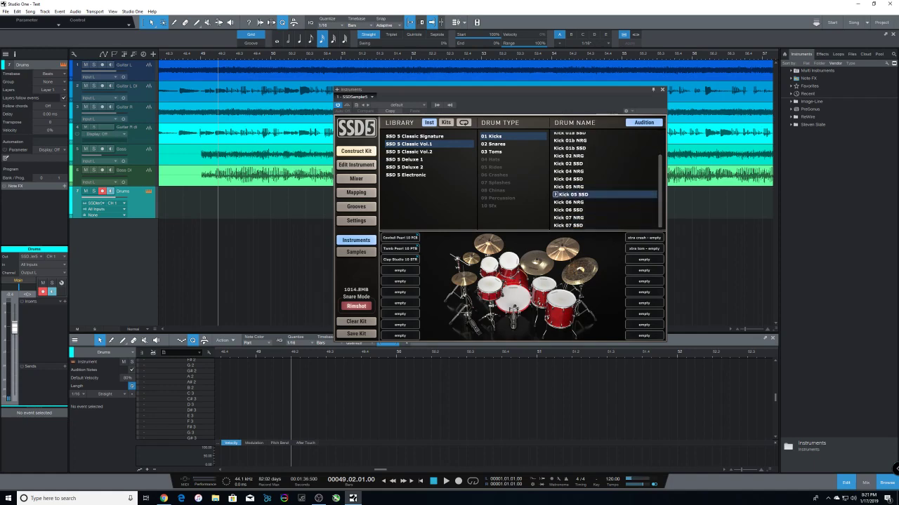
pyautogui.click(574, 202)
pyautogui.click(574, 210)
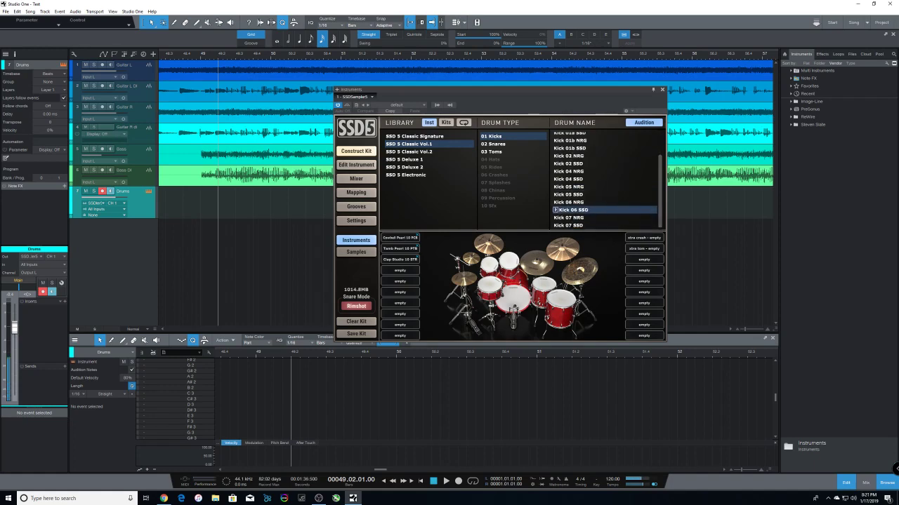
pyautogui.click(574, 217)
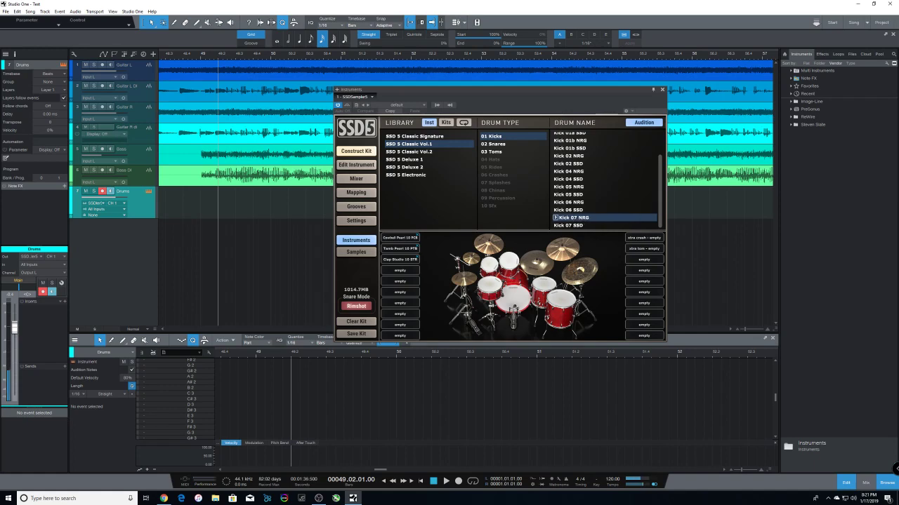
pyautogui.click(573, 226)
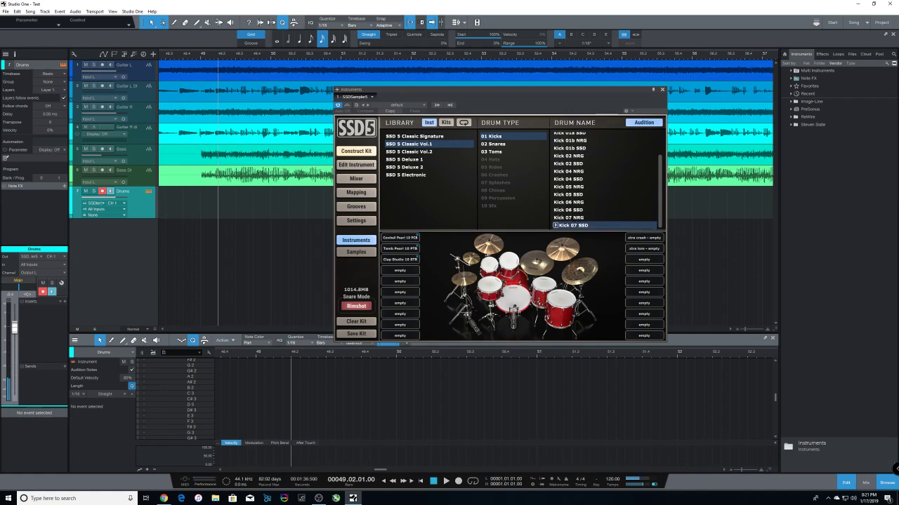
# Step: Switch to the SSD 5 Classic Vol.2 library and audition its kicks from Kick 08 NRG through Kick 11 SSD
pyautogui.press('Down')
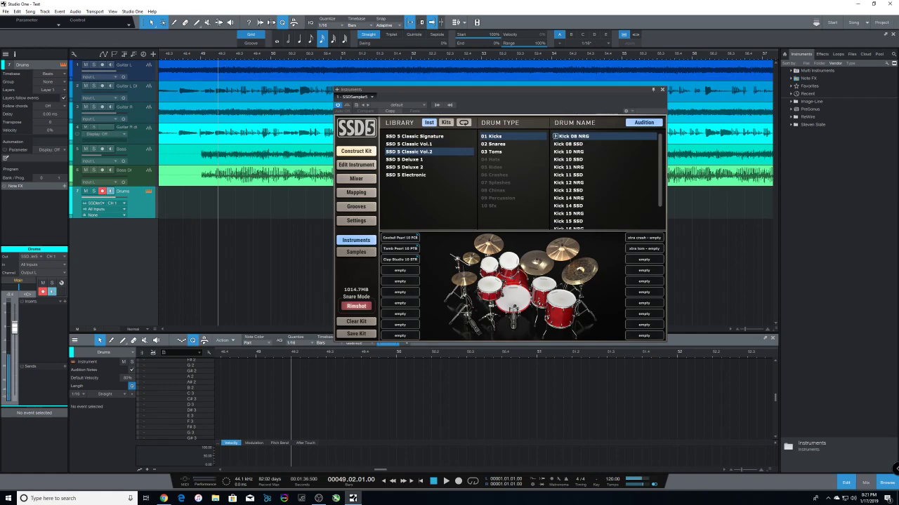
pyautogui.press('Down')
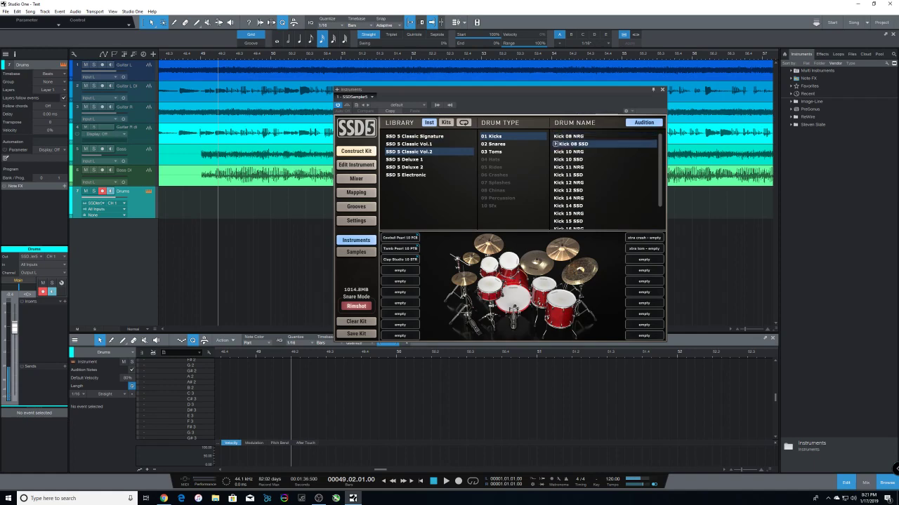
pyautogui.press('Down')
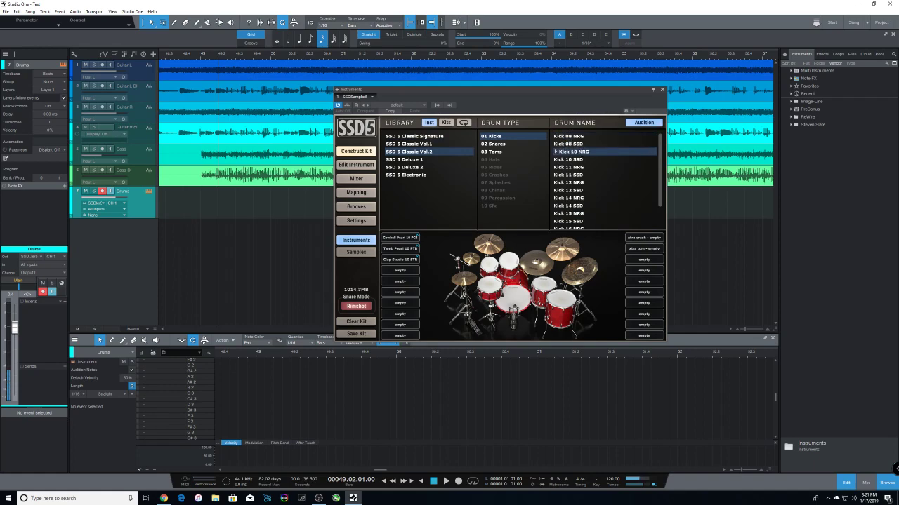
pyautogui.press('Down')
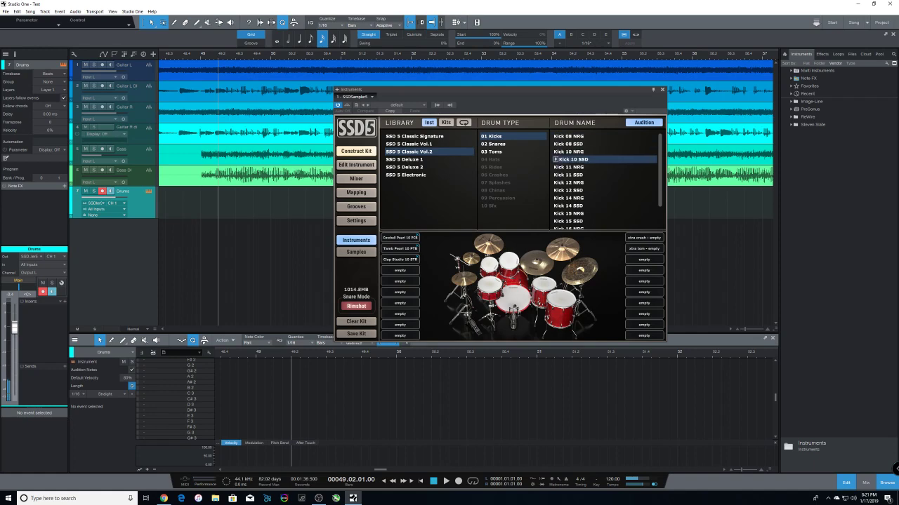
pyautogui.press('Down')
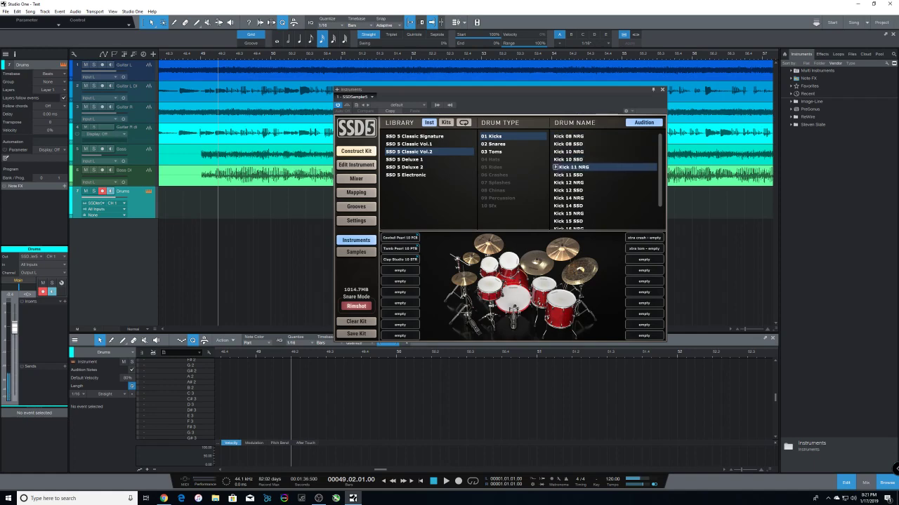
pyautogui.press('Down')
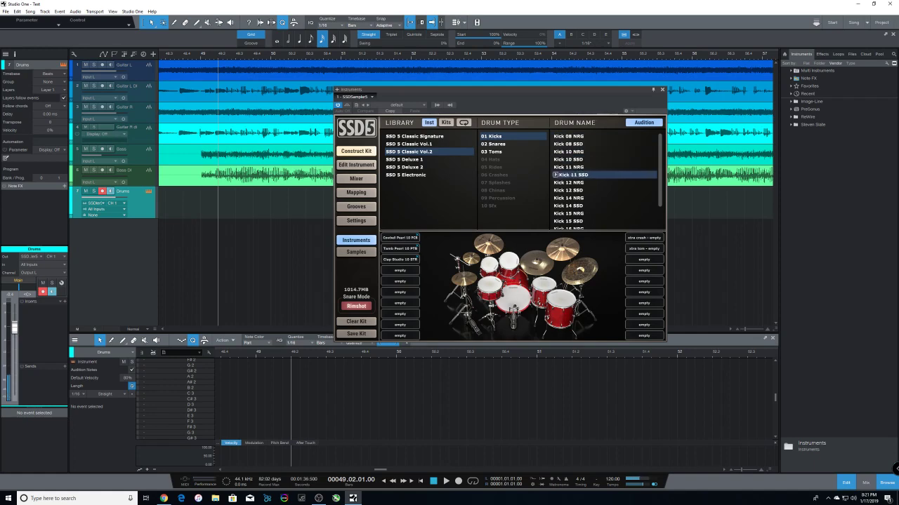
# Step: Audition the Classic Vol.2 kicks in order from Kick 12 NRG through Kick 15 SSD
pyautogui.press('Down')
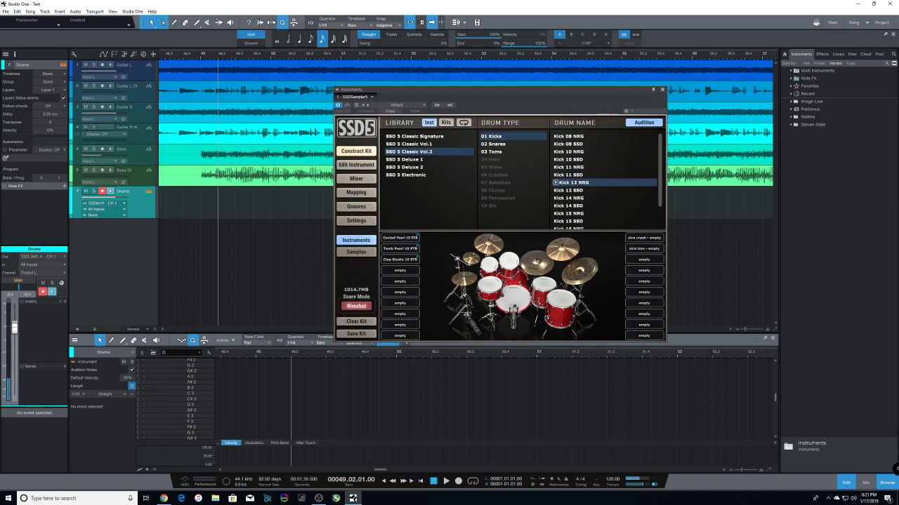
pyautogui.press('Down')
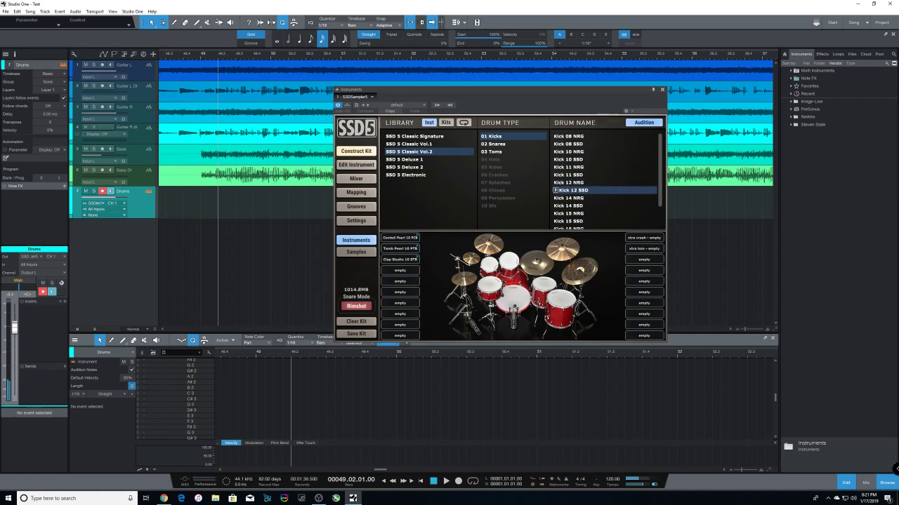
pyautogui.press('Down')
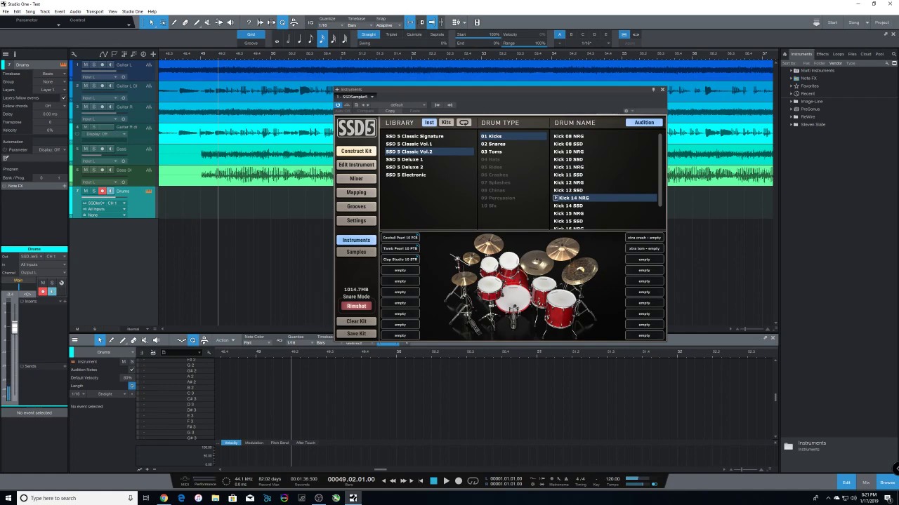
pyautogui.press('Down')
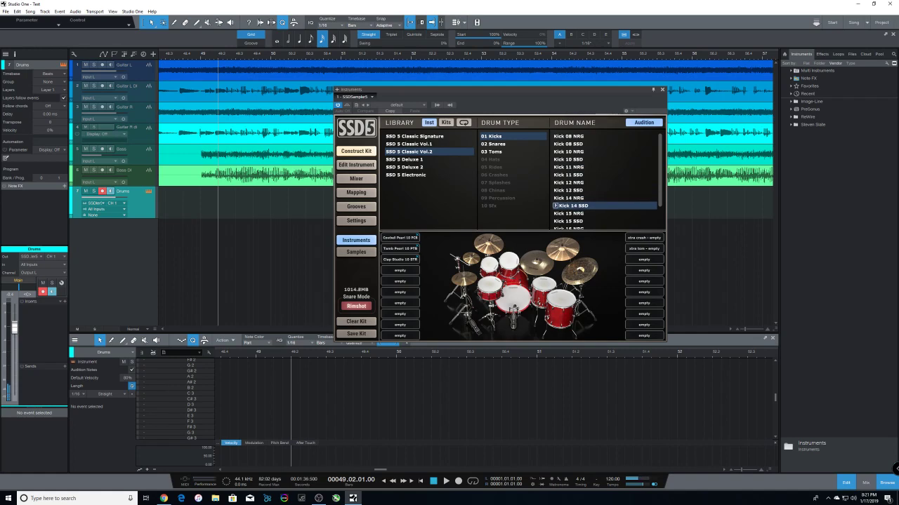
pyautogui.press('Down')
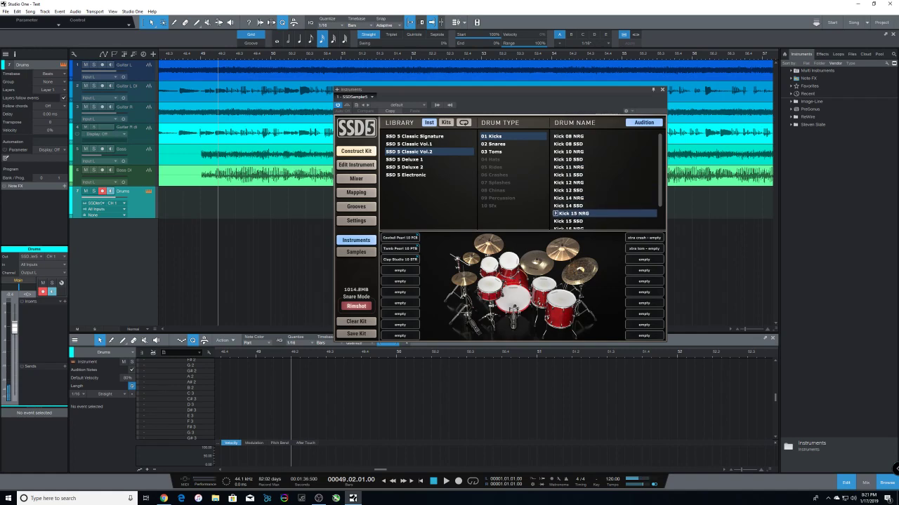
pyautogui.press('Down')
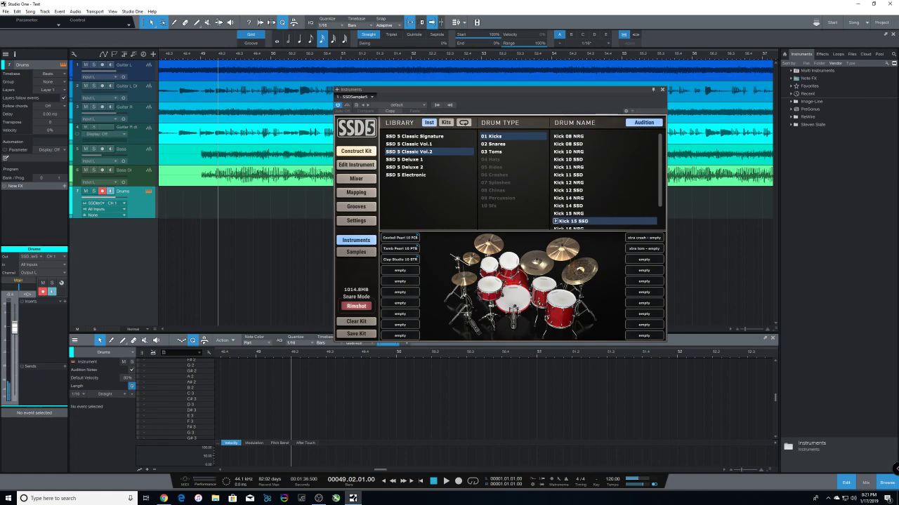
# Step: Audition the remaining Classic Vol.2 kicks from Kick 16 NRG through Kick 17 SSD
pyautogui.scroll(-1, 605, 180)
pyautogui.click(572, 202)
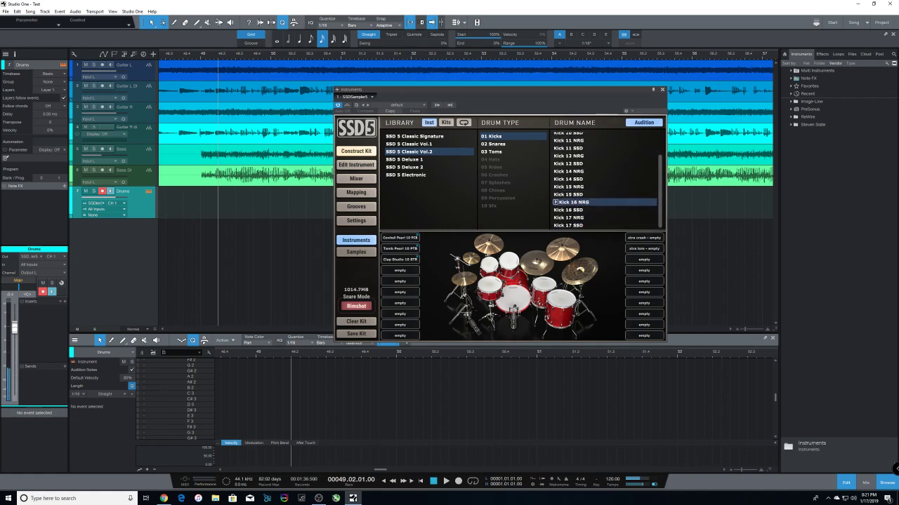
pyautogui.click(572, 210)
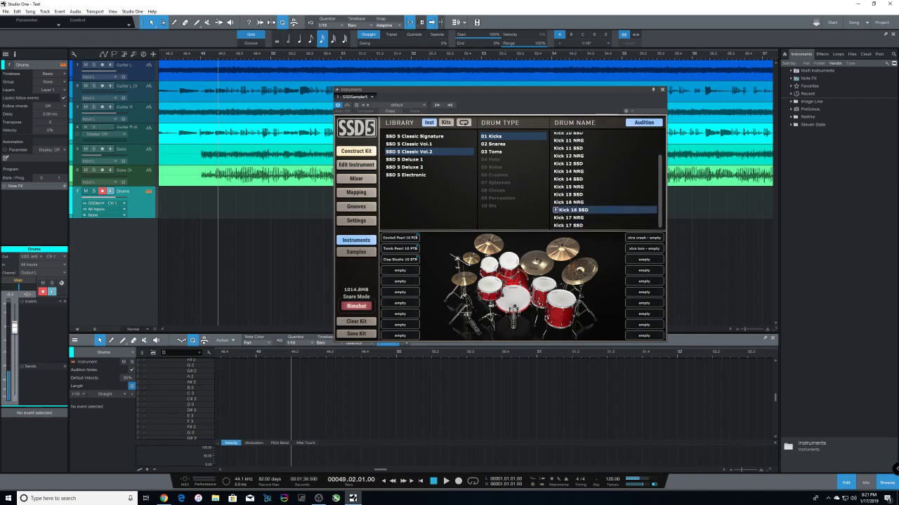
pyautogui.click(572, 217)
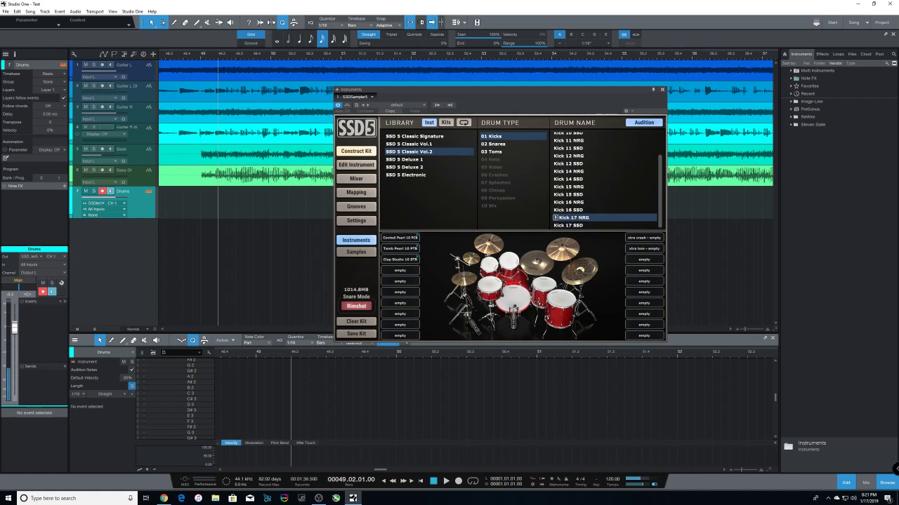
pyautogui.click(573, 226)
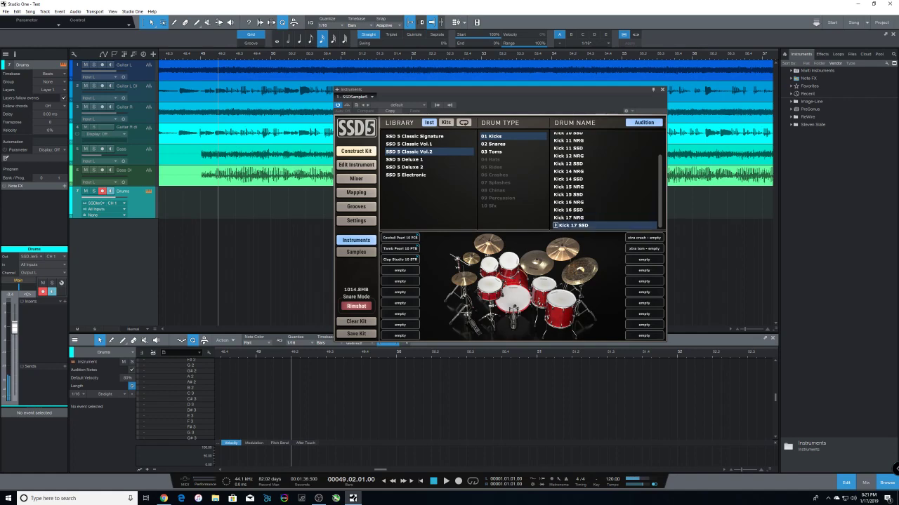
# Step: Switch to the SSD 5 Deluxe 1 library and audition its kicks from Kick Drw 22 CLS through Kick Lwg 24 SFT
pyautogui.click(404, 160)
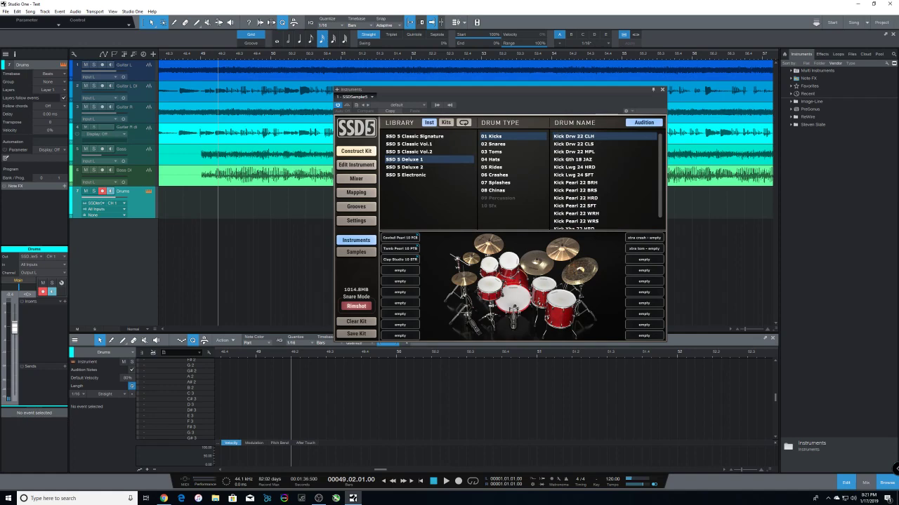
pyautogui.click(574, 144)
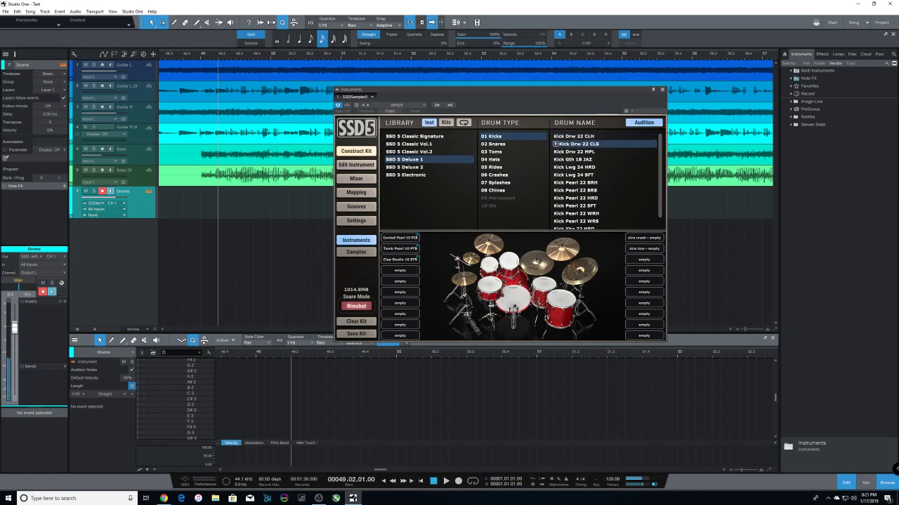
pyautogui.click(576, 152)
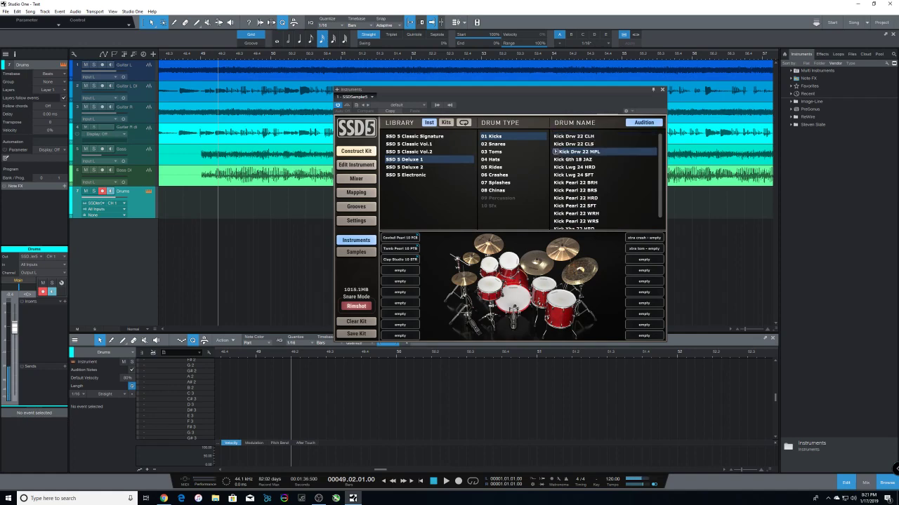
pyautogui.click(577, 159)
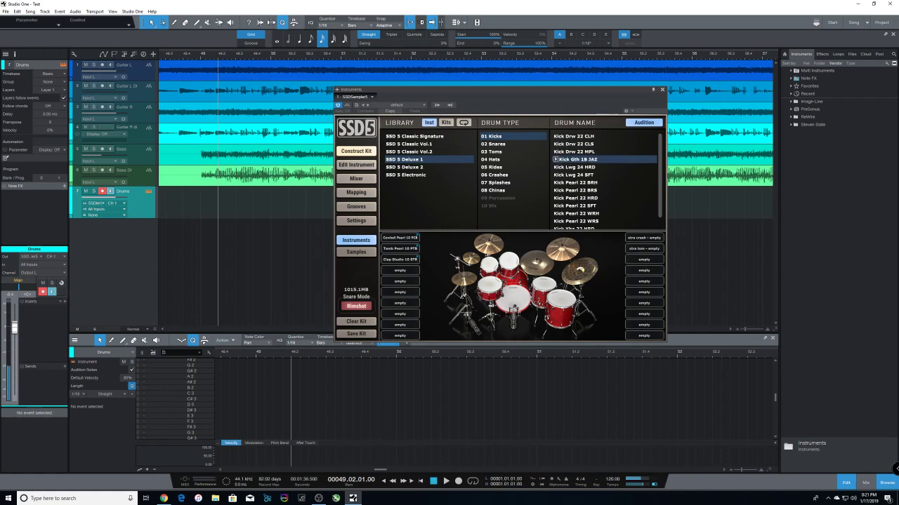
pyautogui.click(577, 167)
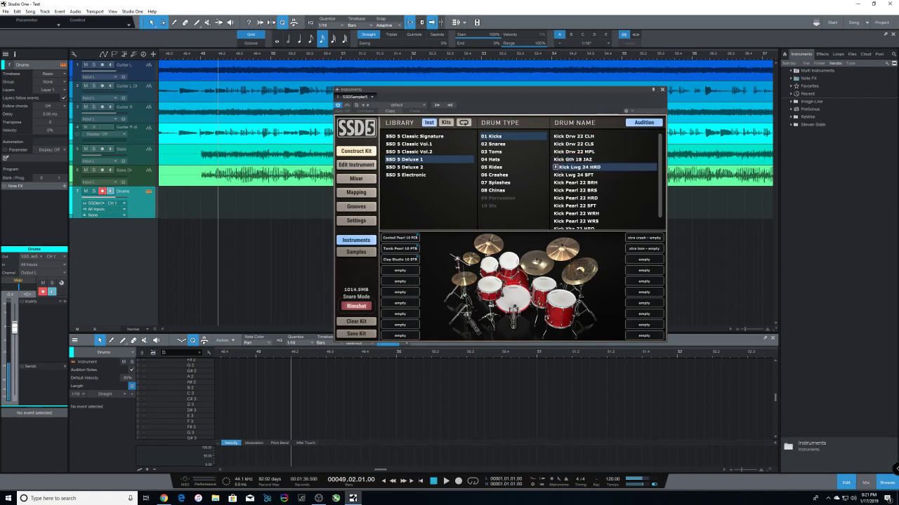
pyautogui.click(576, 175)
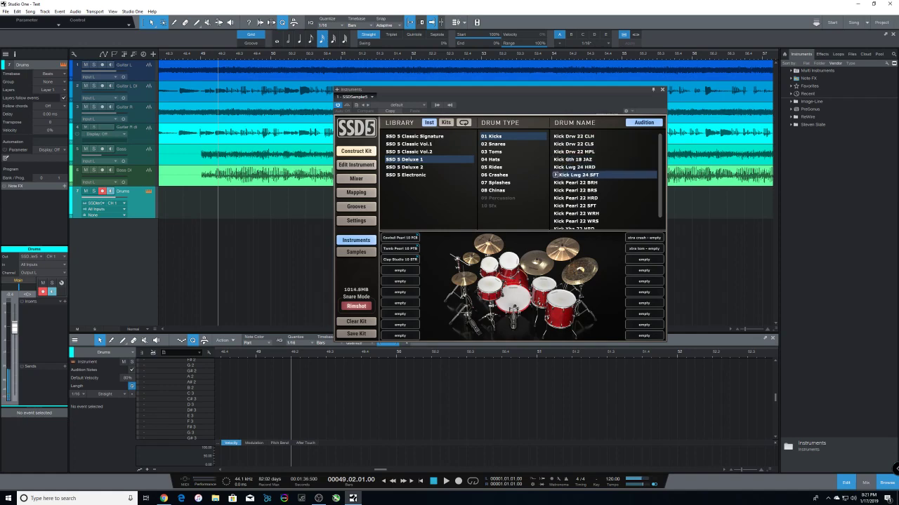
# Step: Audition the Deluxe 1 Pearl kicks in order from Kick Pearl 22 BRH through Kick Pearl 22 WRS
pyautogui.click(577, 183)
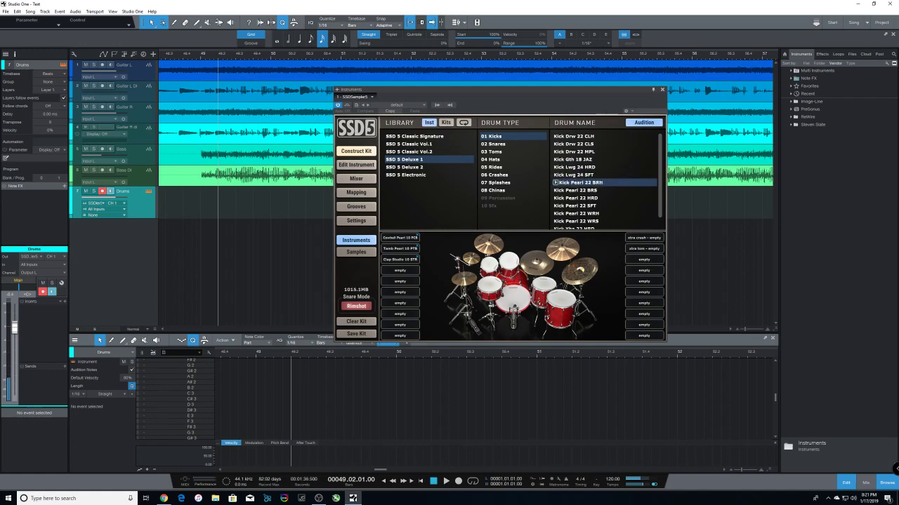
pyautogui.click(577, 191)
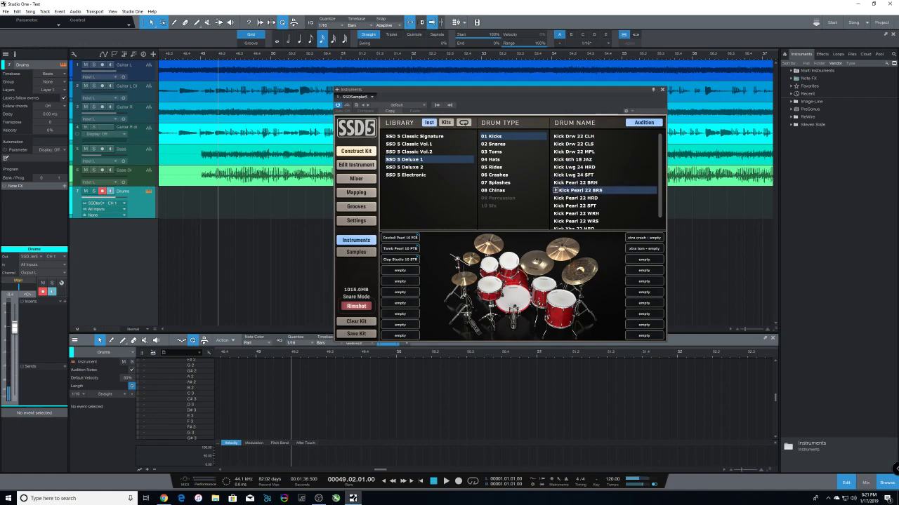
pyautogui.click(577, 197)
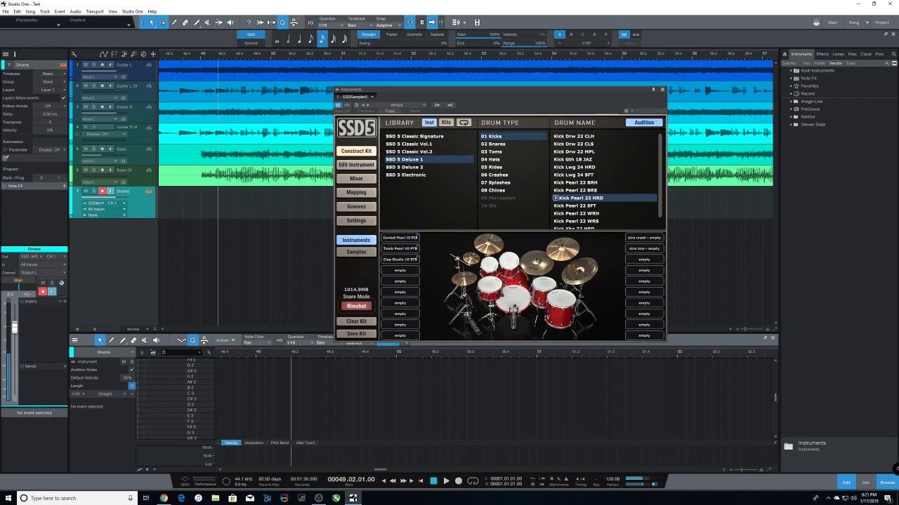
pyautogui.click(577, 206)
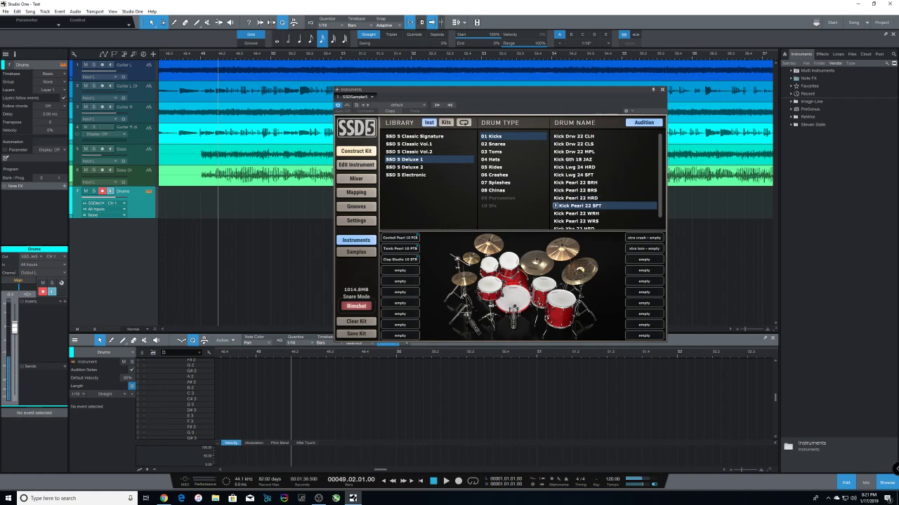
pyautogui.click(577, 213)
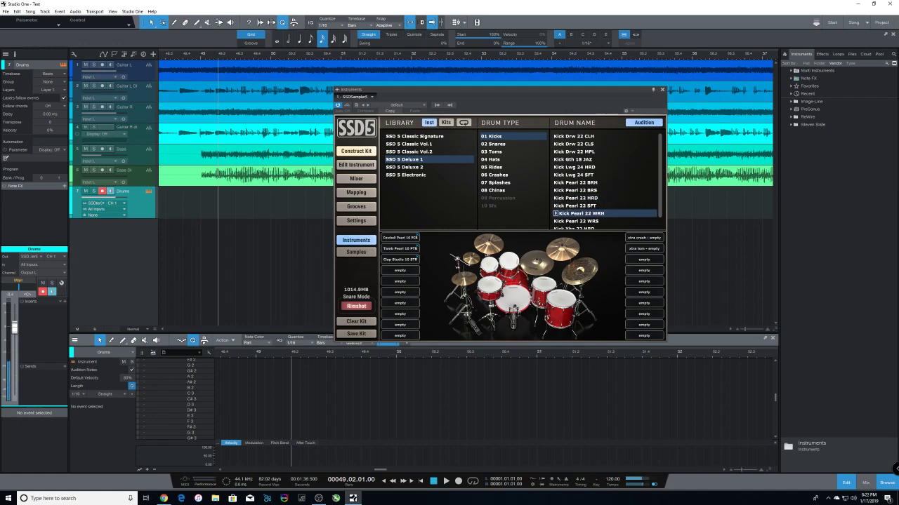
pyautogui.click(577, 221)
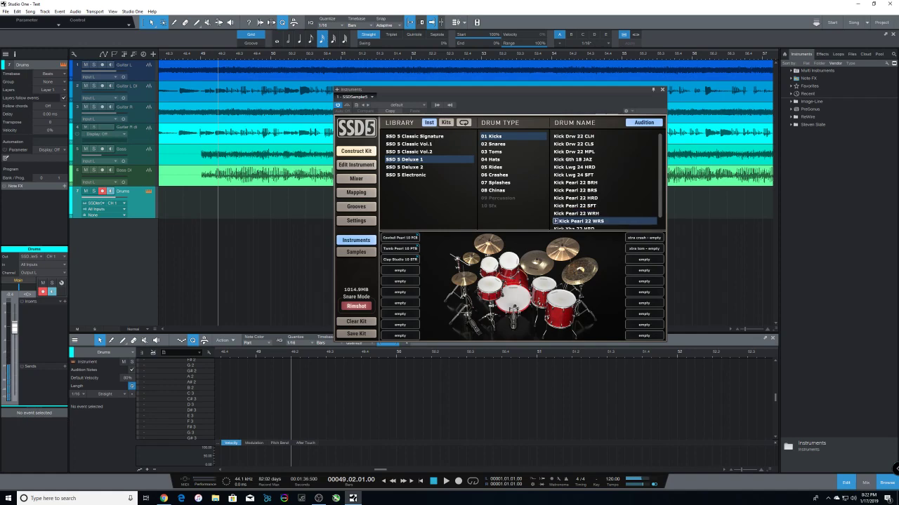
# Step: Audition the last two Deluxe 1 kicks, Kick Yha 22 HRD and Kick Yha 22 SFT
pyautogui.scroll(-1, 605, 181)
pyautogui.click(577, 218)
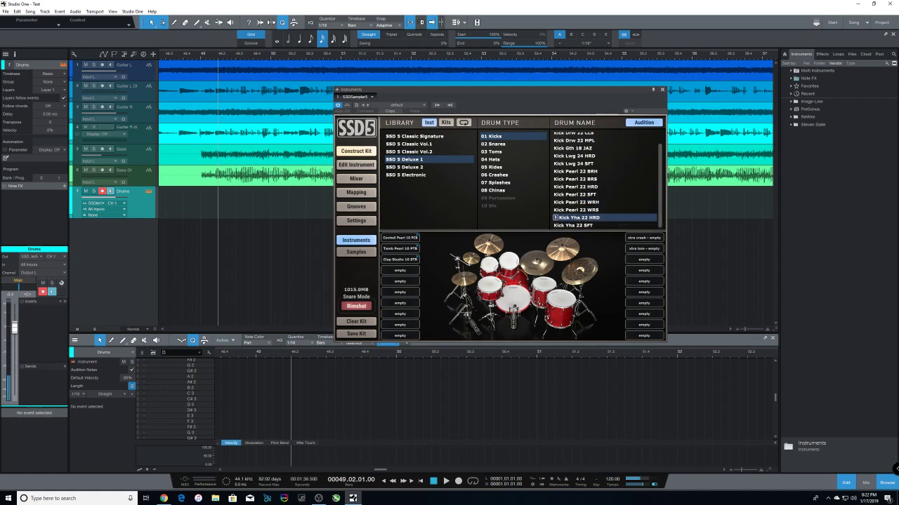
pyautogui.click(577, 226)
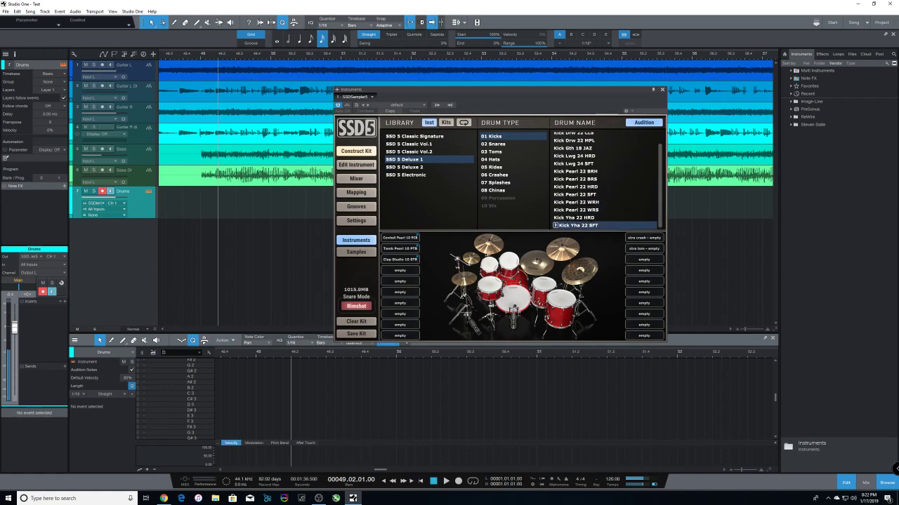
# Step: Switch to the SSD 5 Deluxe 2 library and audition its kicks from Kick Gth 20 BRO through Kick Lwg 26 LCY
pyautogui.click(404, 168)
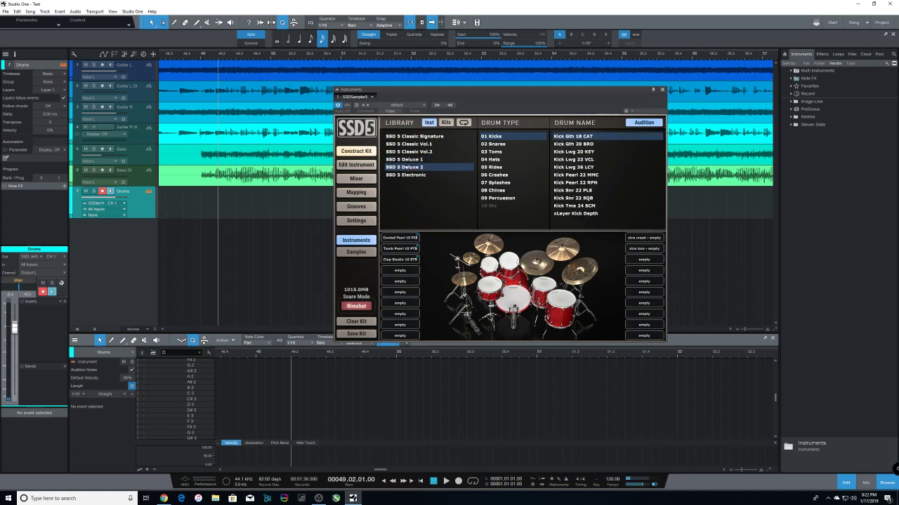
pyautogui.click(577, 144)
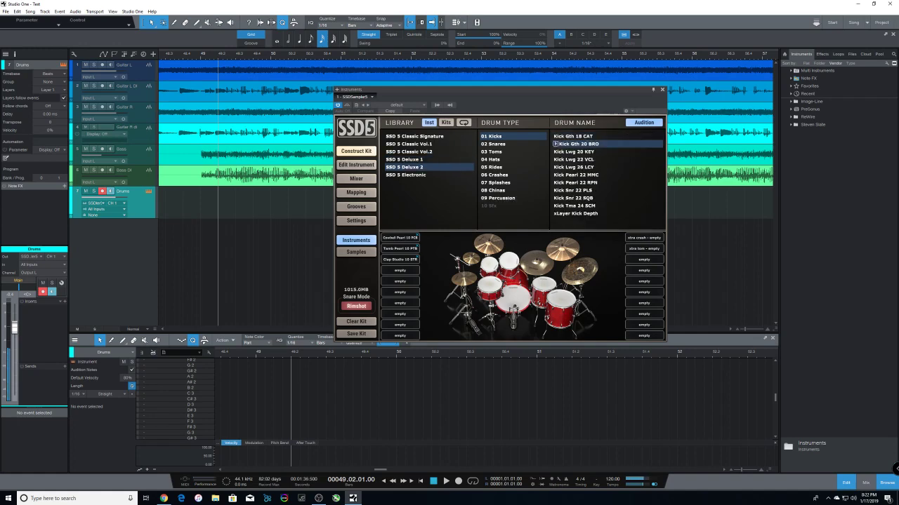
pyautogui.click(577, 151)
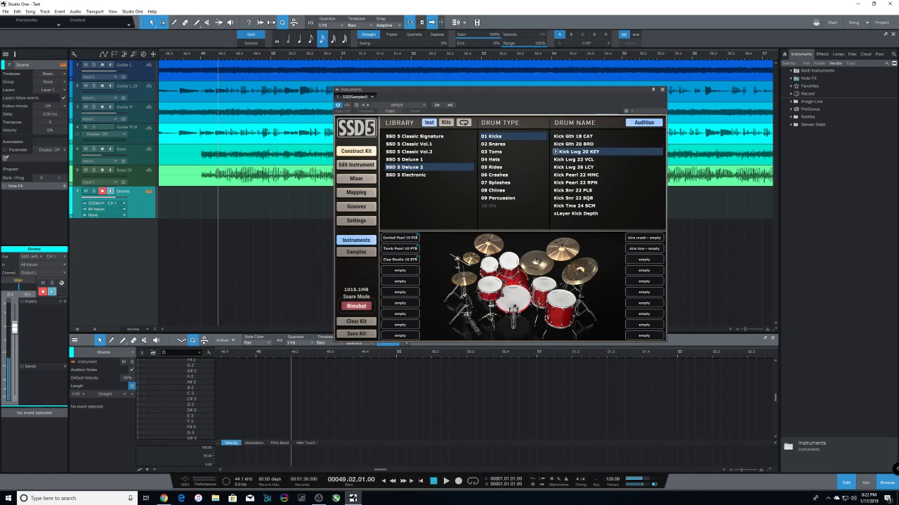
pyautogui.click(577, 159)
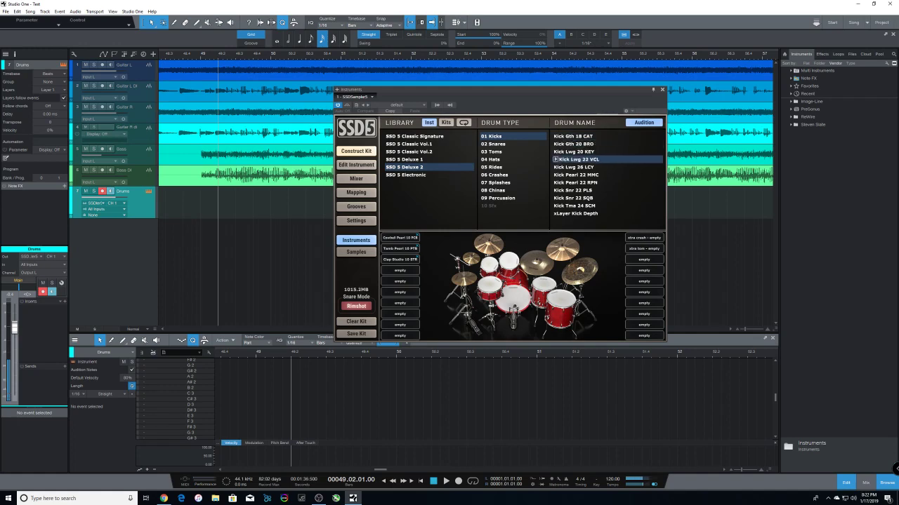
pyautogui.click(578, 167)
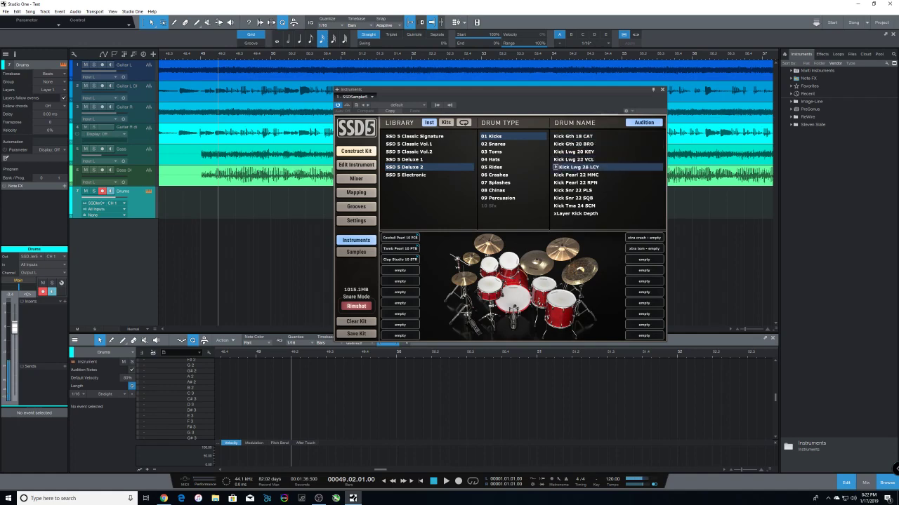
# Step: Audition the remaining Deluxe 2 kicks from Kick Pearl 22 MMC through xLayer Kick Depth
pyautogui.click(577, 175)
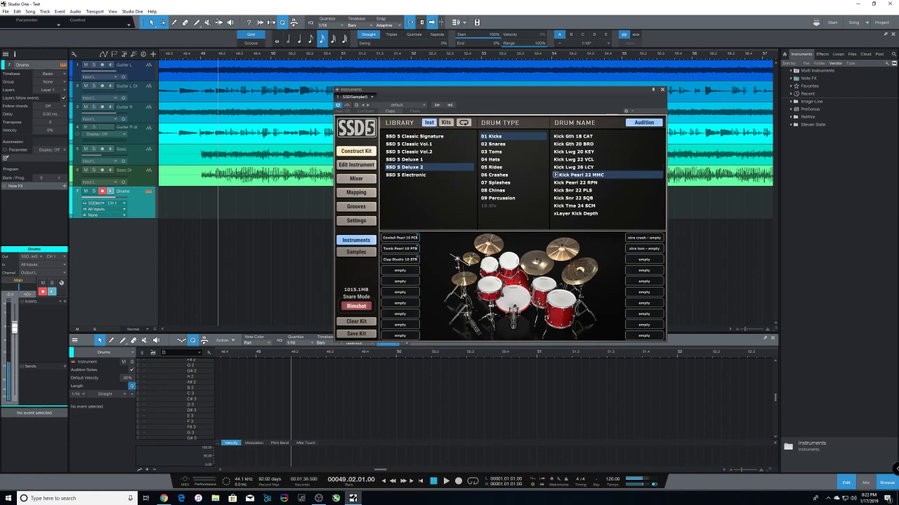
pyautogui.click(577, 182)
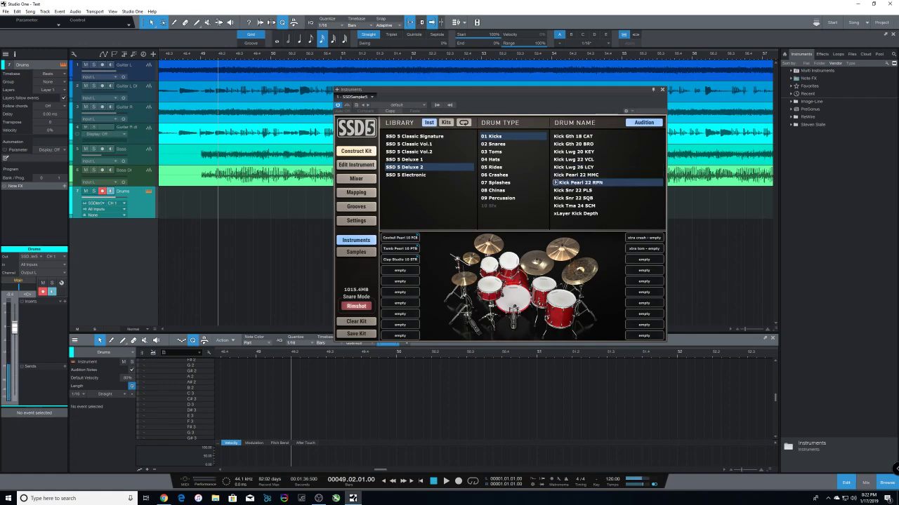
pyautogui.click(577, 190)
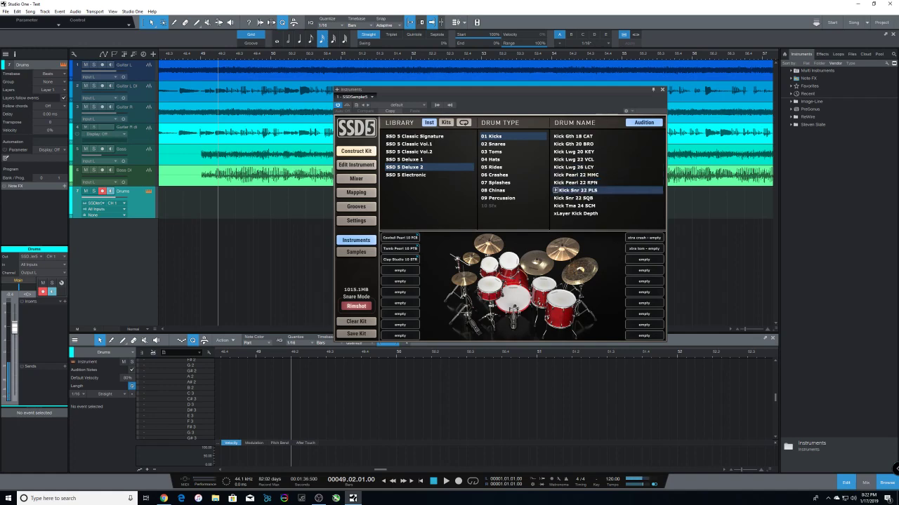
pyautogui.click(577, 198)
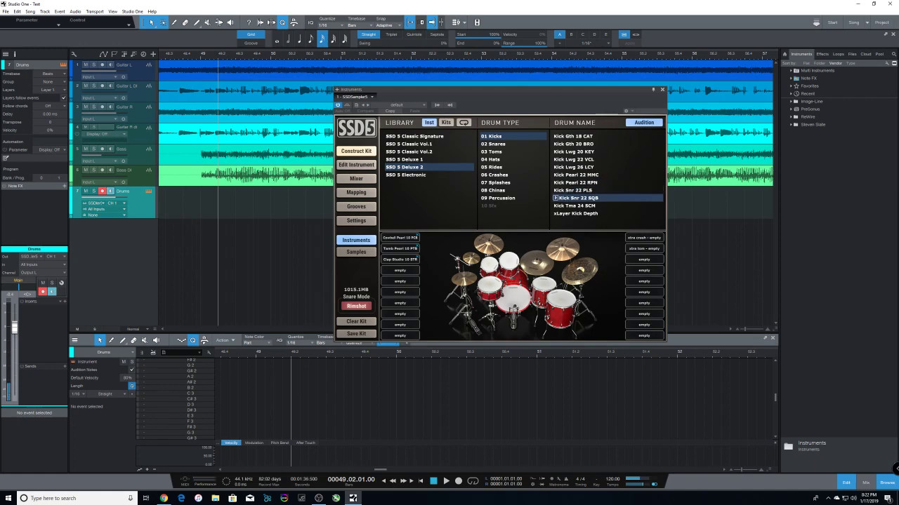
pyautogui.click(577, 205)
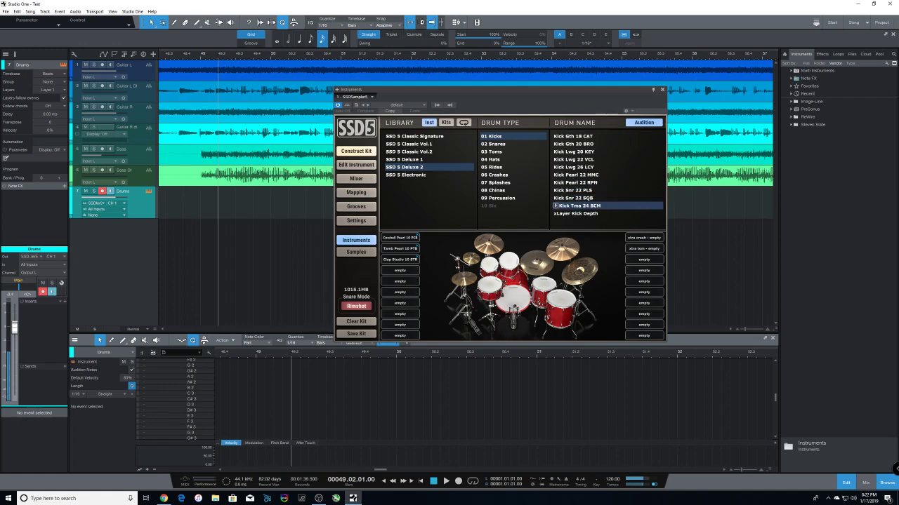
pyautogui.click(577, 214)
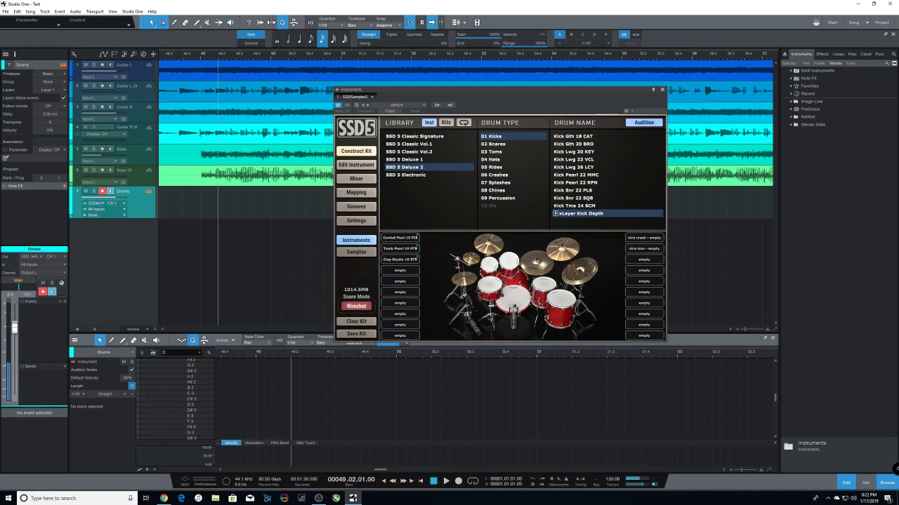
# Step: Switch to the SSD 5 Electronic library and audition its kicks from Kick Boom through Kick Dee Tune Boom
pyautogui.click(405, 175)
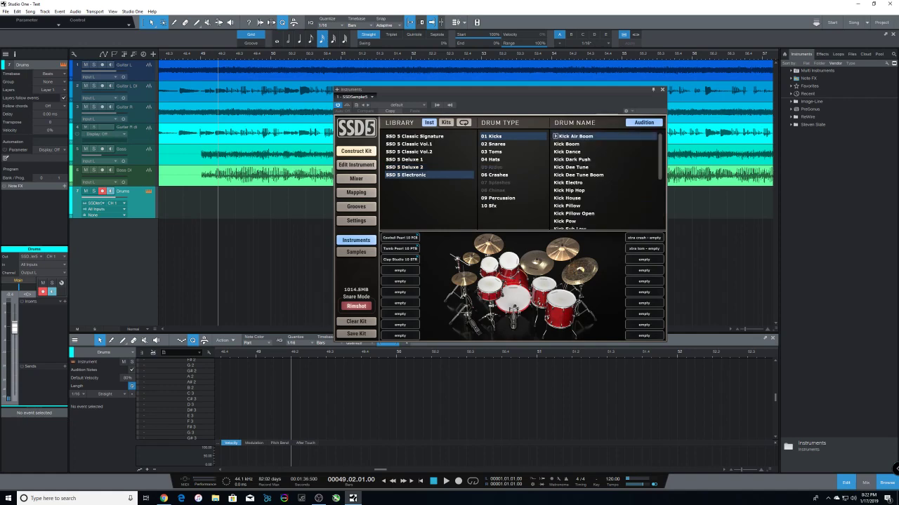
pyautogui.click(570, 144)
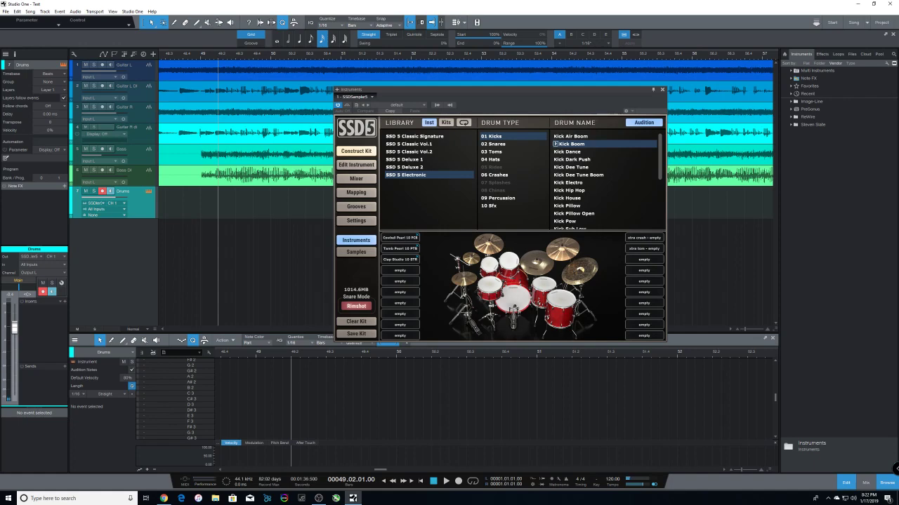
pyautogui.click(572, 152)
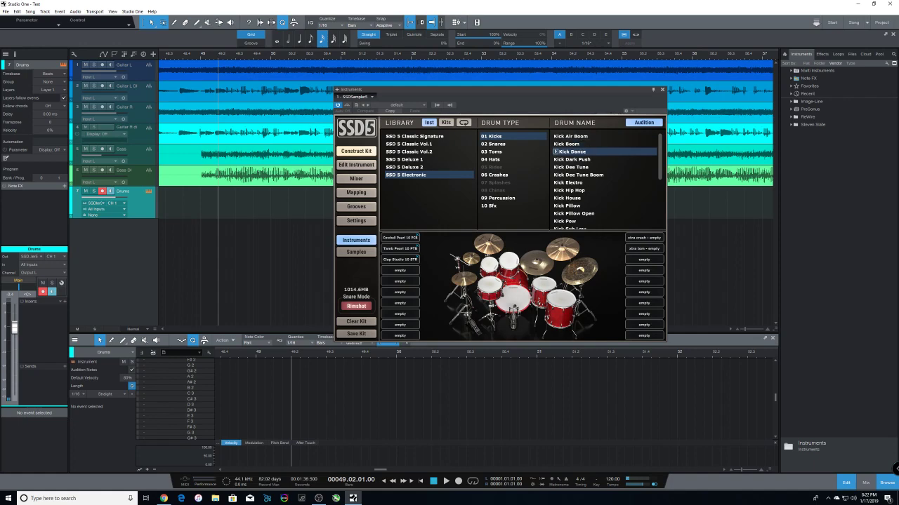
pyautogui.click(573, 159)
pyautogui.click(574, 167)
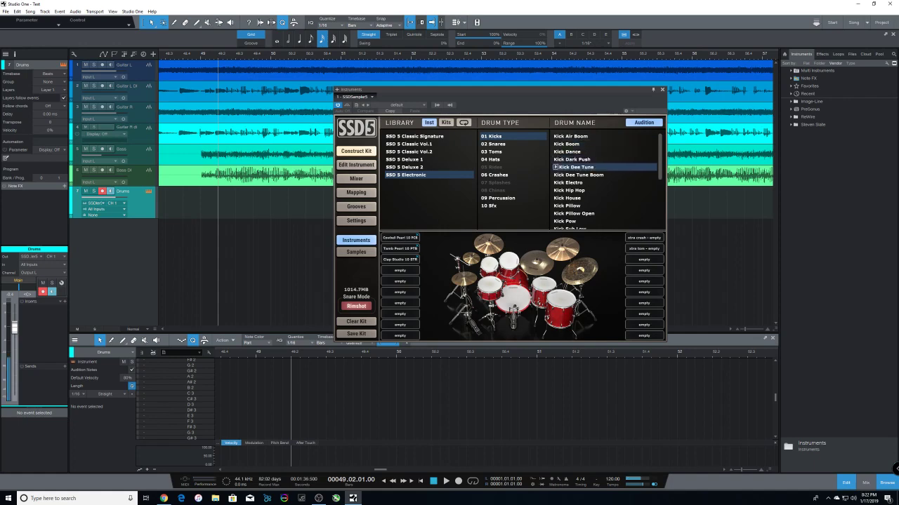
pyautogui.click(580, 174)
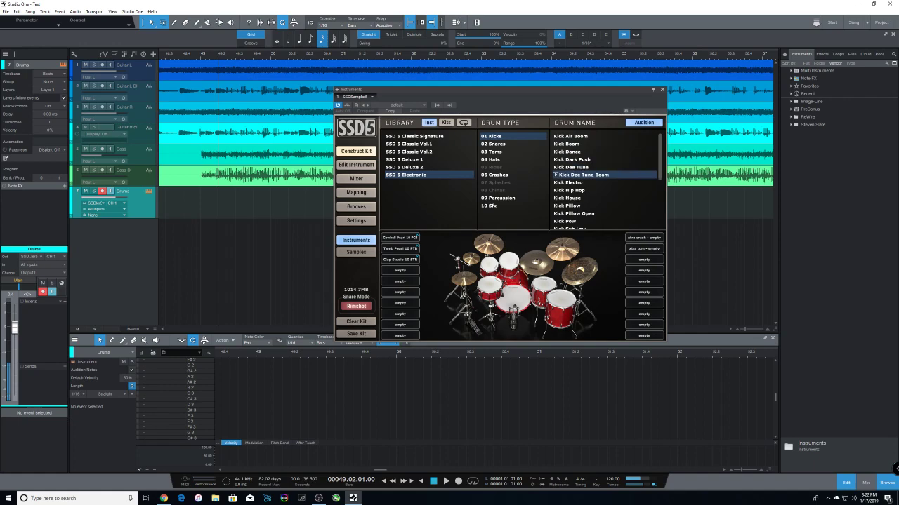
# Step: Audition the Electronic kicks in order from Kick Electro through Kick Pillow Open
pyautogui.click(572, 182)
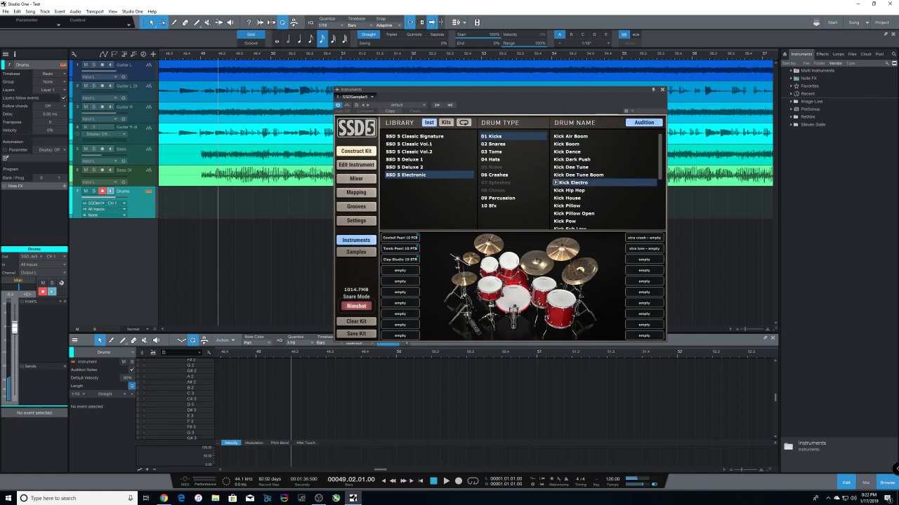
pyautogui.click(574, 190)
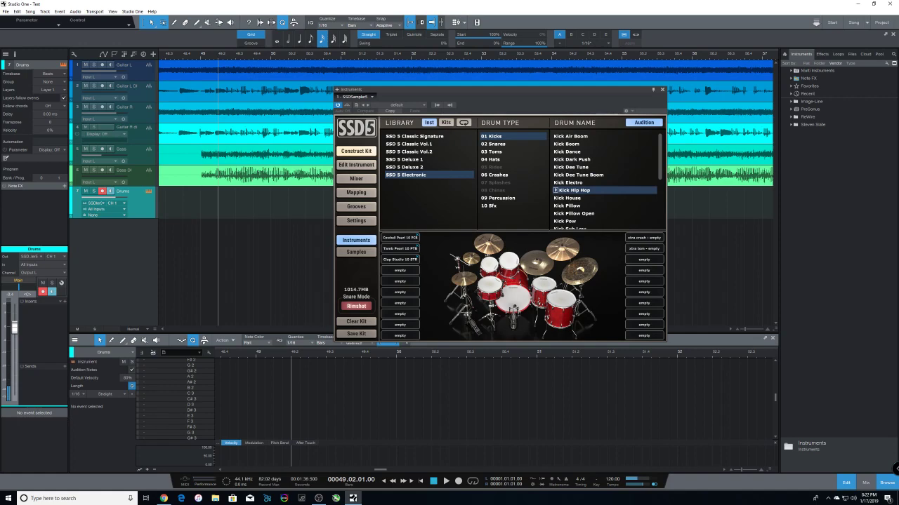
pyautogui.click(572, 198)
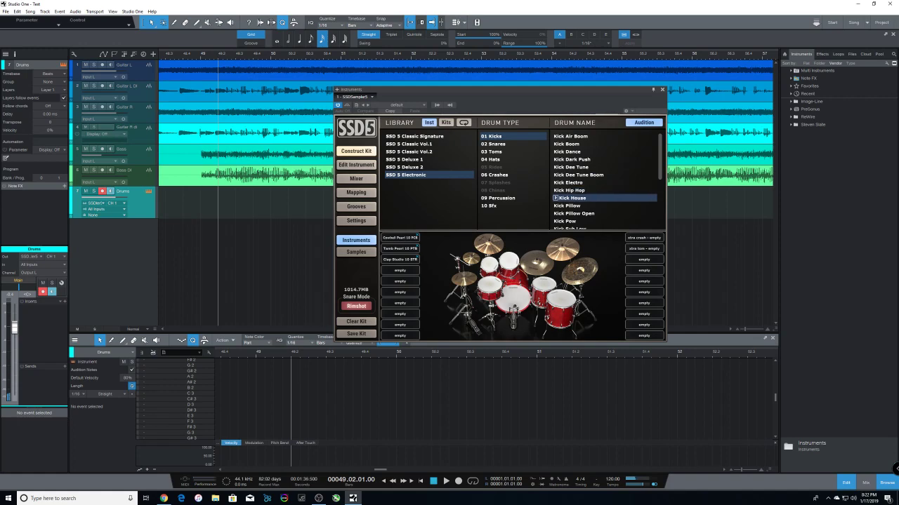
pyautogui.click(572, 206)
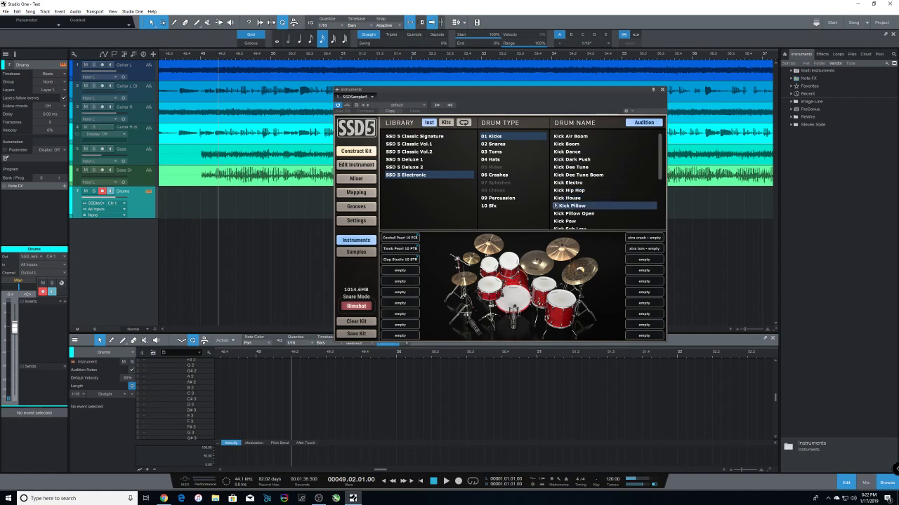
pyautogui.click(577, 214)
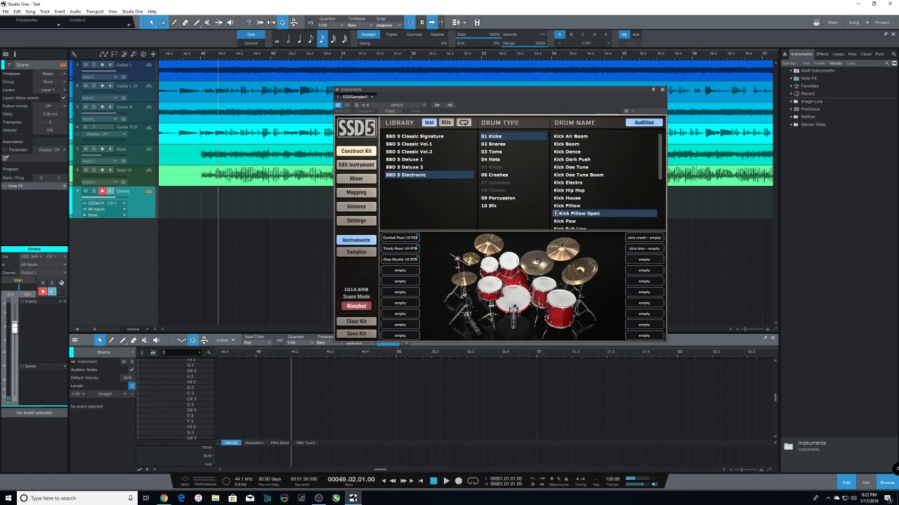
# Step: Audition the Electronic kicks in order from Kick Pow through Kick Tight Air
pyautogui.click(569, 221)
pyautogui.scroll(-4, 605, 181)
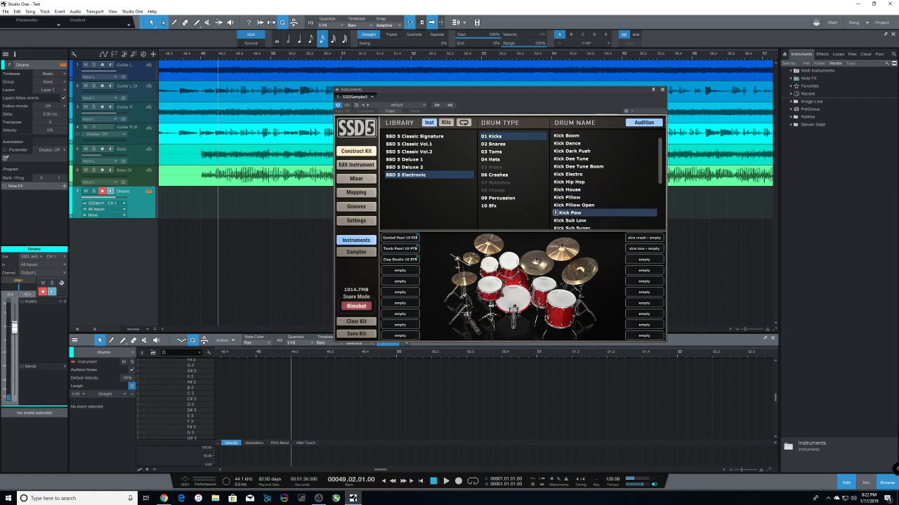
pyautogui.click(574, 145)
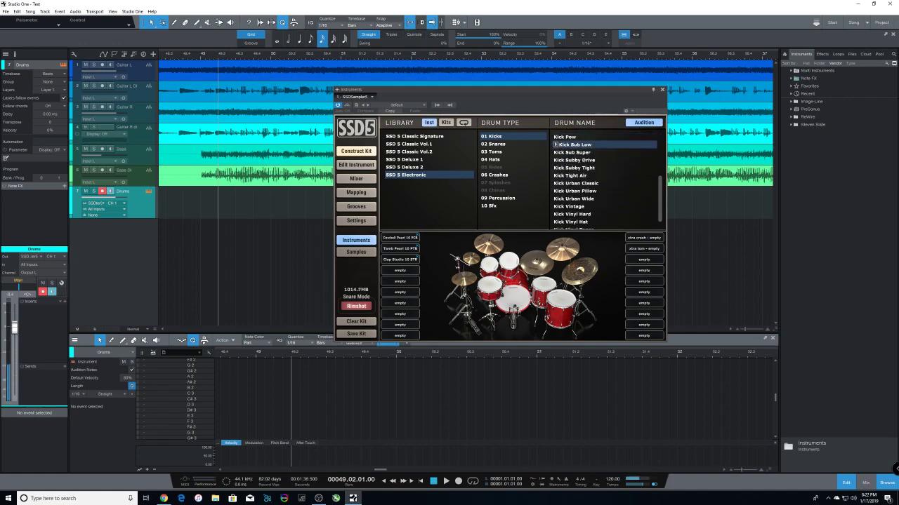
pyautogui.click(576, 153)
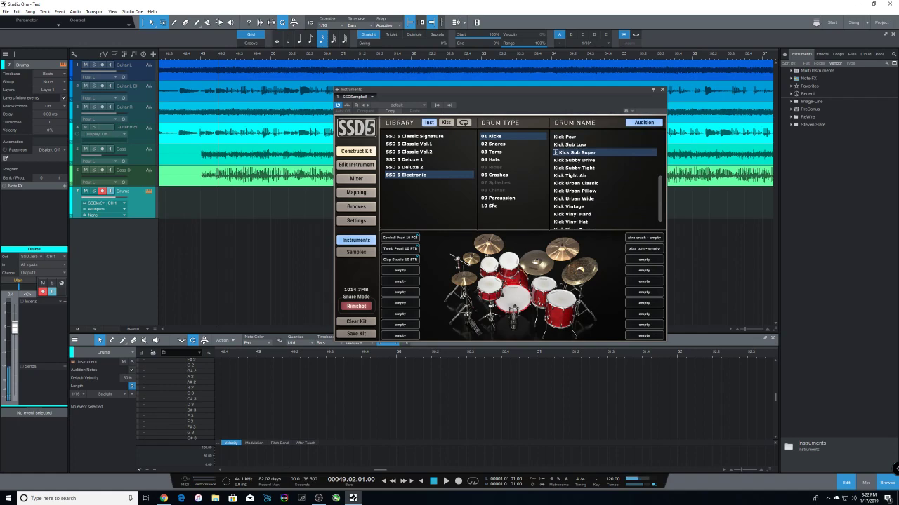
pyautogui.click(577, 160)
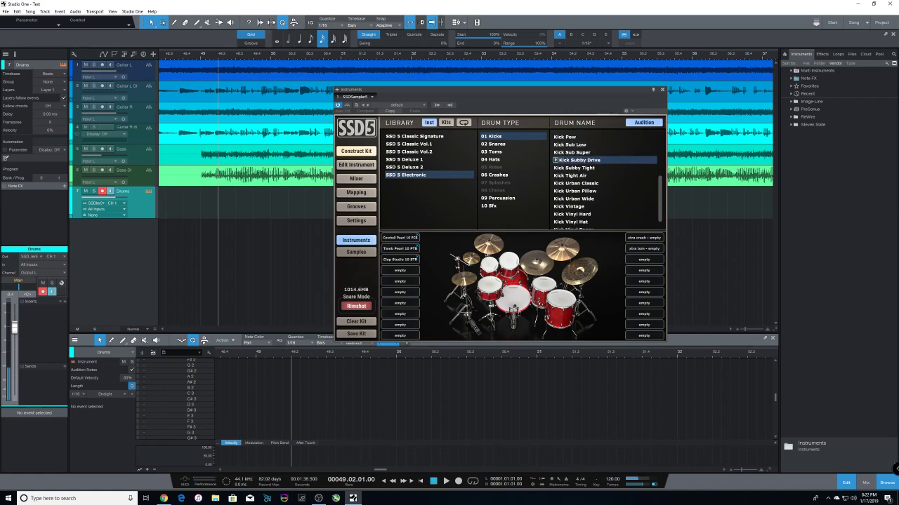
pyautogui.click(579, 168)
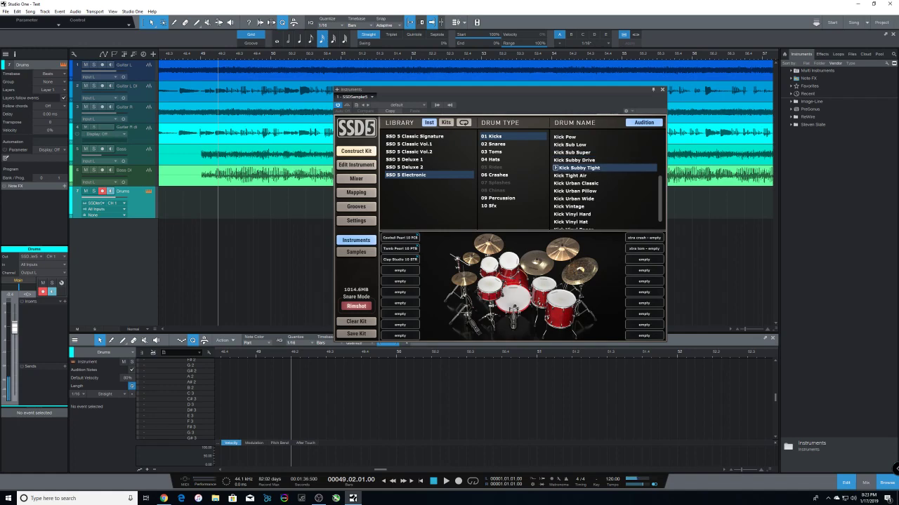
pyautogui.click(576, 176)
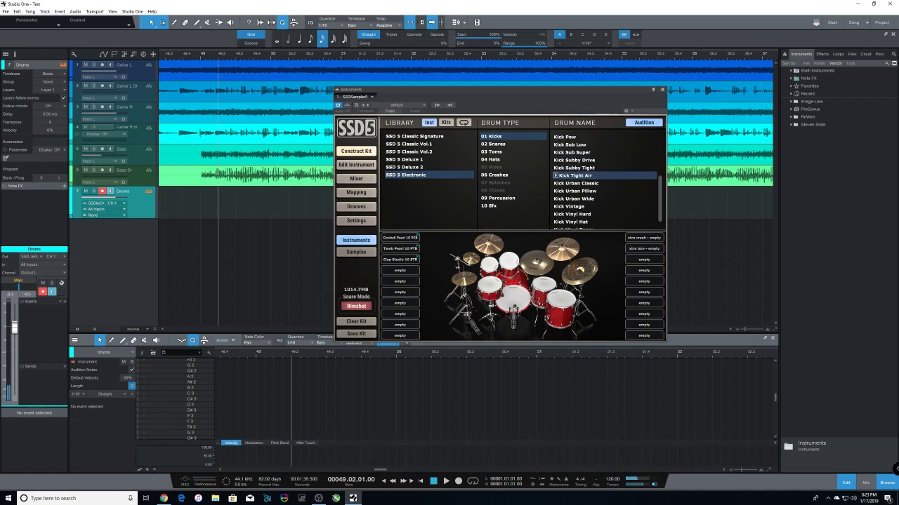
# Step: Audition the remaining Electronic kicks from Kick Urban Classic through Kick Vinyl Pillow
pyautogui.click(580, 183)
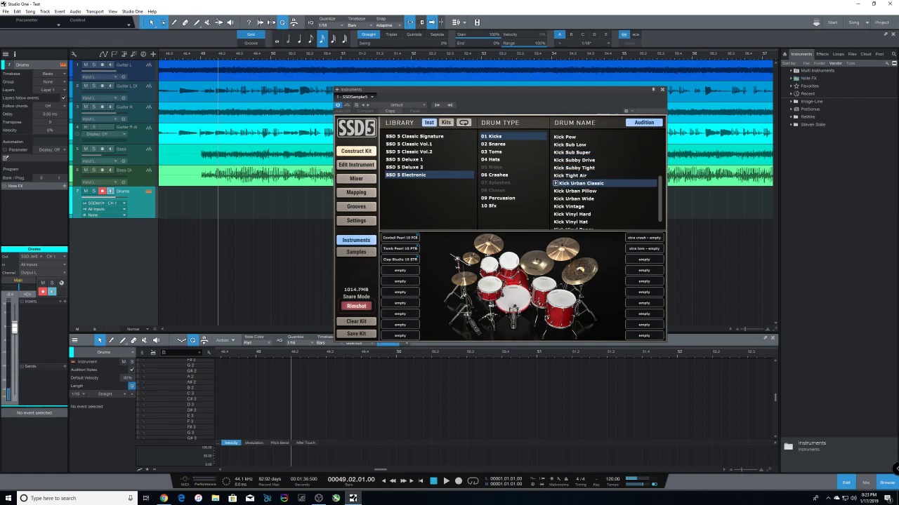
pyautogui.click(580, 190)
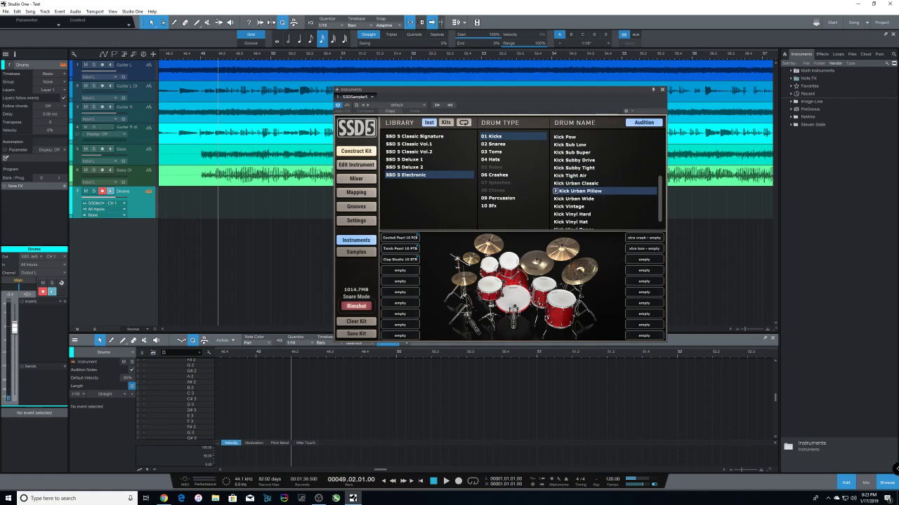
pyautogui.click(579, 199)
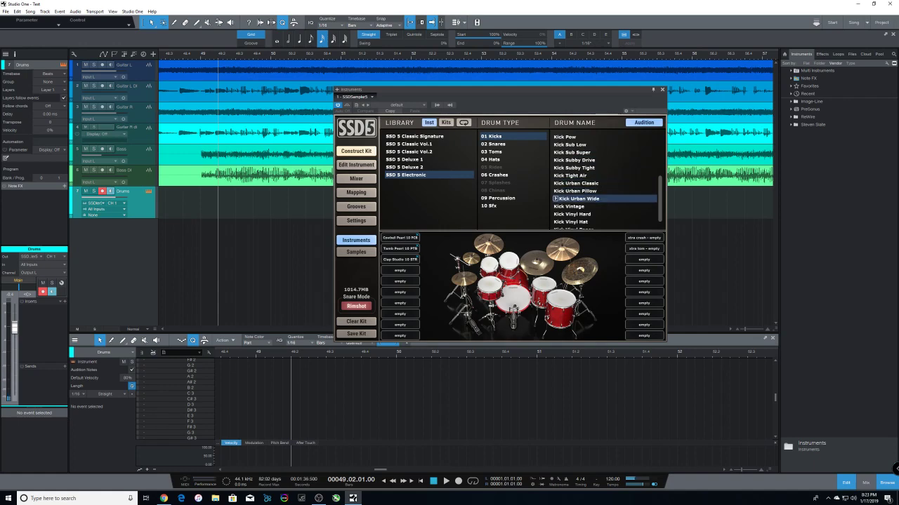
pyautogui.click(574, 206)
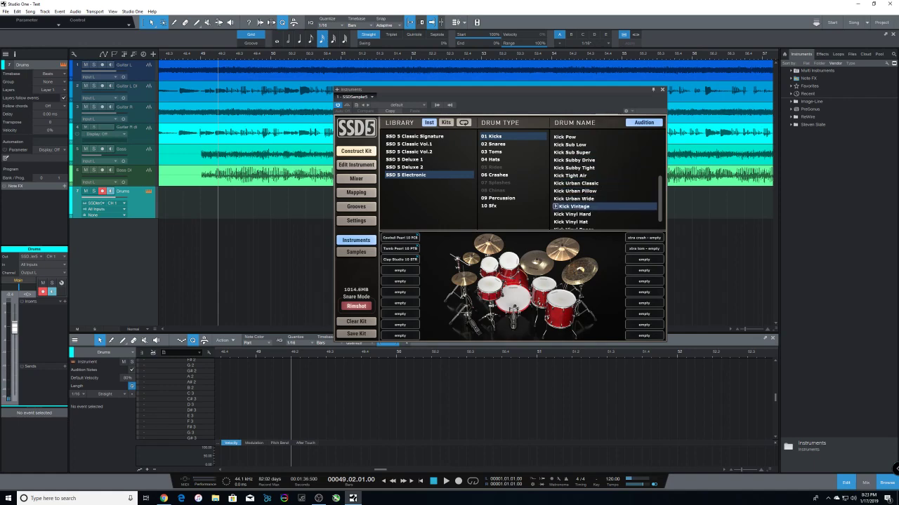
pyautogui.click(576, 214)
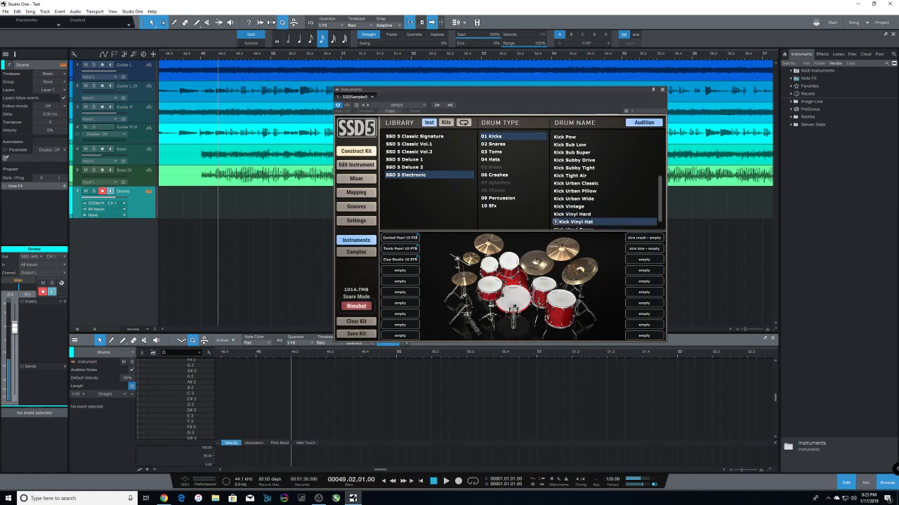
pyautogui.click(572, 221)
pyautogui.click(575, 217)
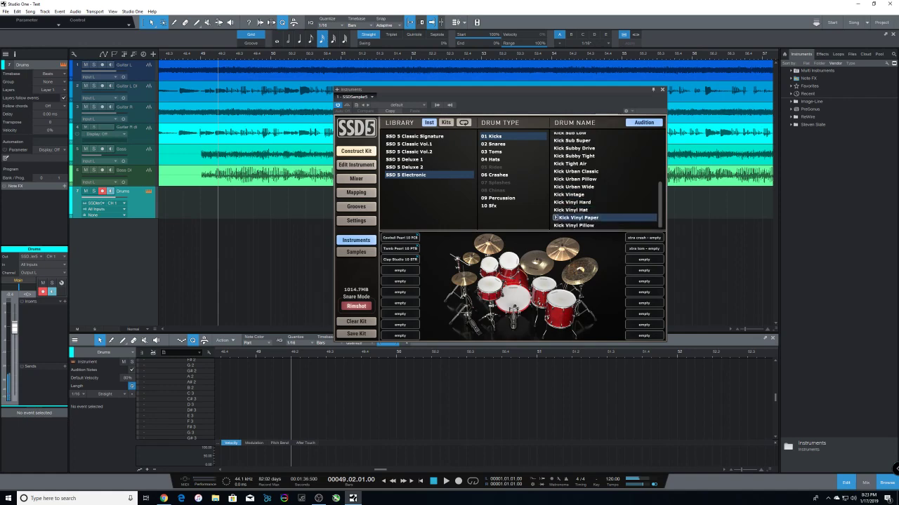
pyautogui.click(576, 225)
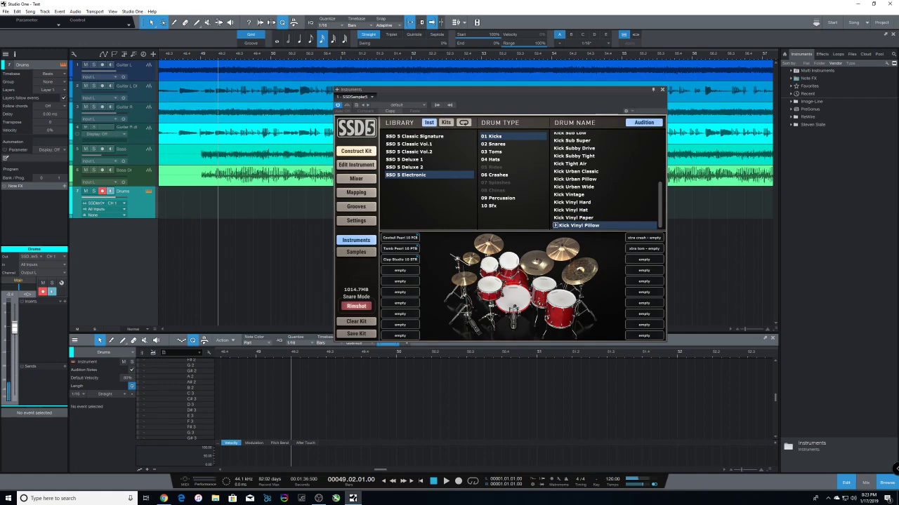
# Step: Switch to the snares of the SSD 5 Classic Signature library and audition Snare AC NRG through Snare Chili SSD
pyautogui.click(493, 144)
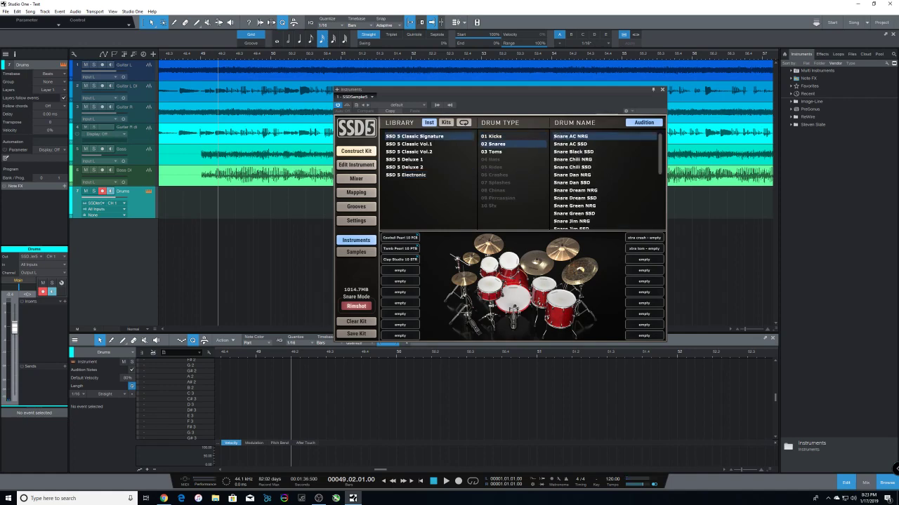
pyautogui.click(562, 136)
pyautogui.click(570, 144)
pyautogui.click(575, 152)
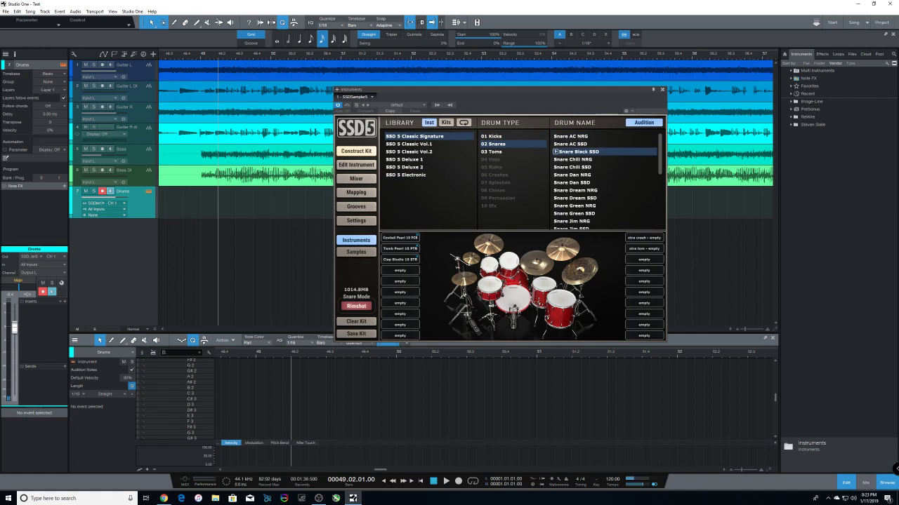
pyautogui.click(576, 159)
pyautogui.click(573, 167)
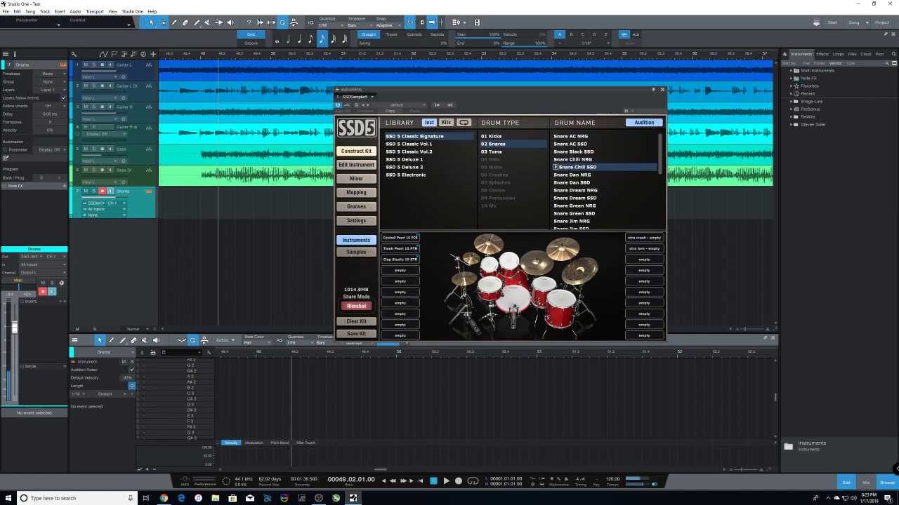
# Step: Audition the Classic Signature snares from Snare Dan NRG through Snare Green SSD
pyautogui.click(574, 175)
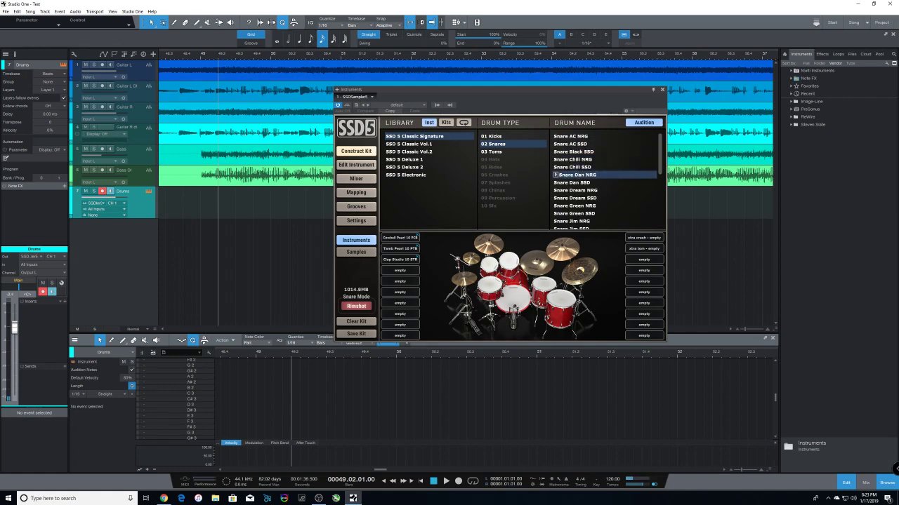
pyautogui.click(575, 182)
pyautogui.click(577, 190)
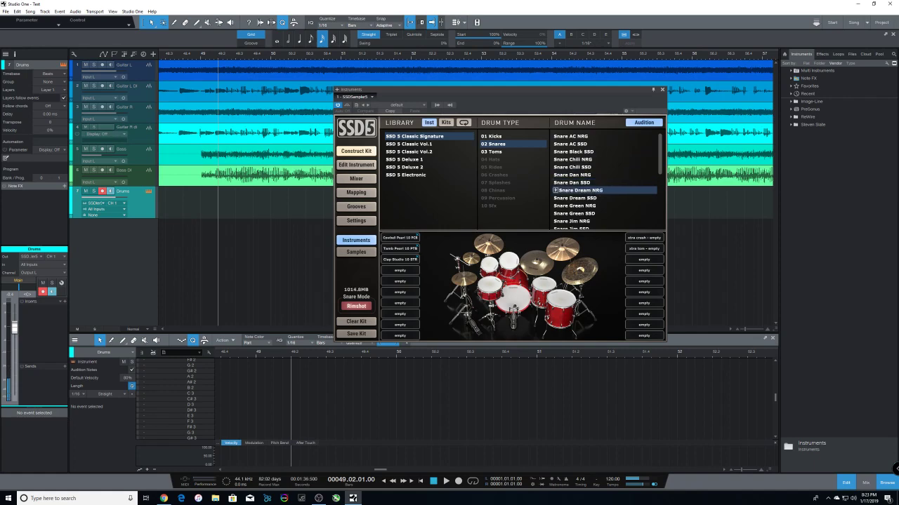
pyautogui.click(575, 198)
pyautogui.click(577, 205)
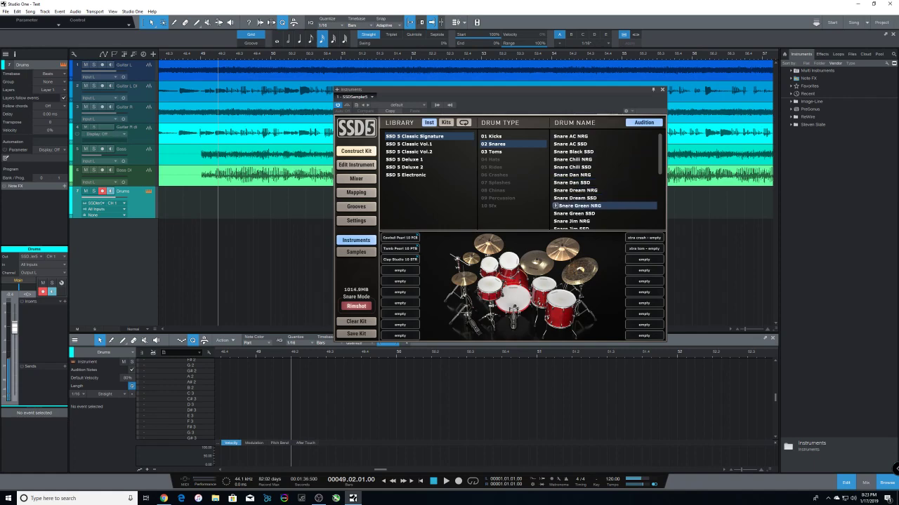
pyautogui.click(577, 214)
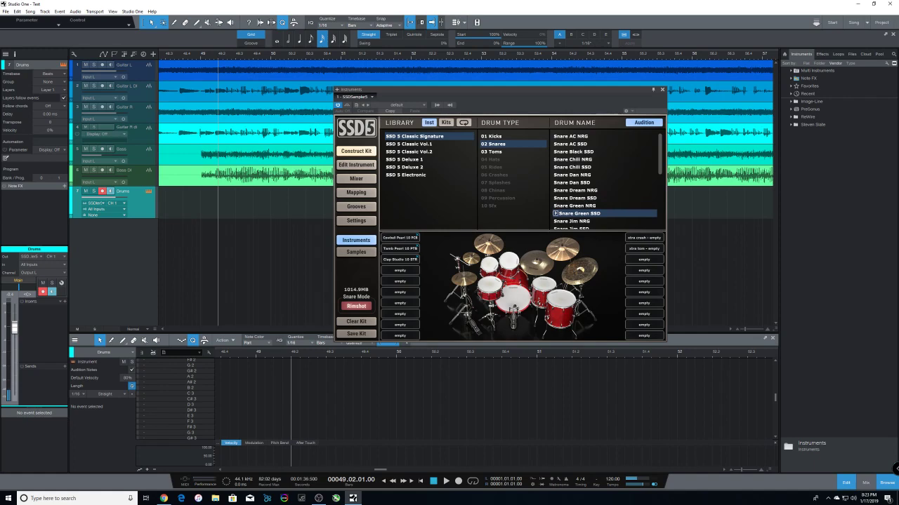
# Step: Audition the Classic Signature snares from Snare Jim NRG through Snare Never SSD
pyautogui.click(577, 221)
pyautogui.scroll(-4, 604, 181)
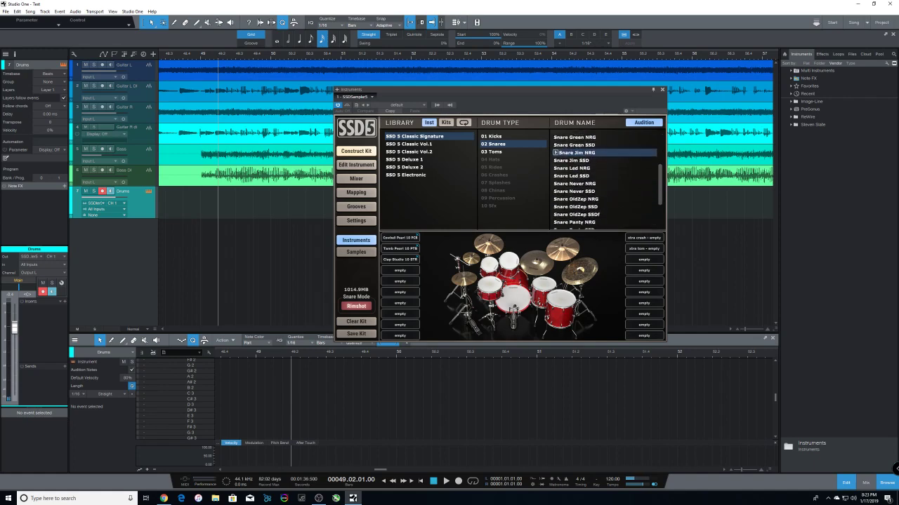
pyautogui.click(577, 141)
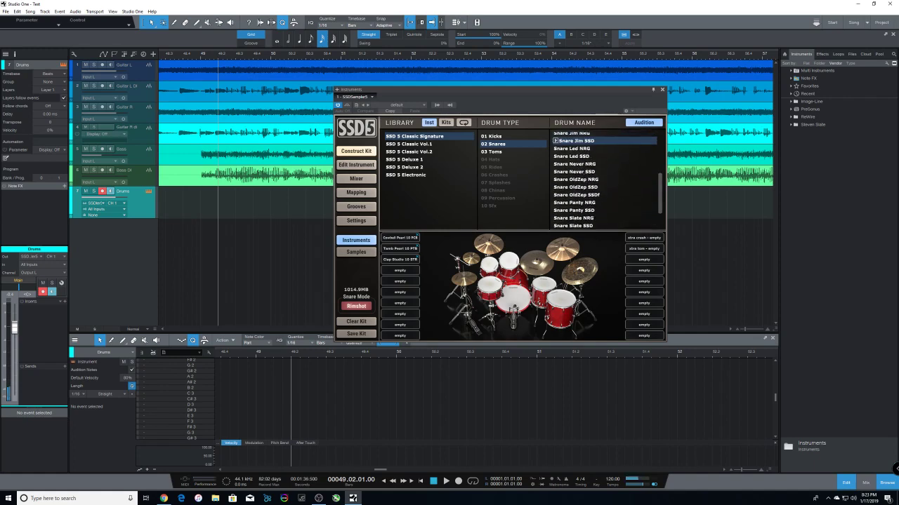
pyautogui.click(577, 149)
pyautogui.click(577, 141)
pyautogui.click(577, 149)
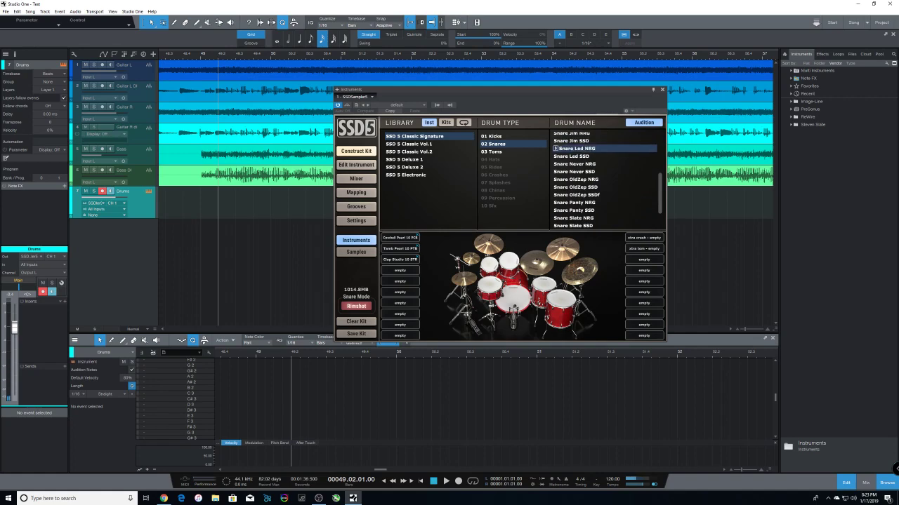
pyautogui.click(577, 156)
pyautogui.click(577, 164)
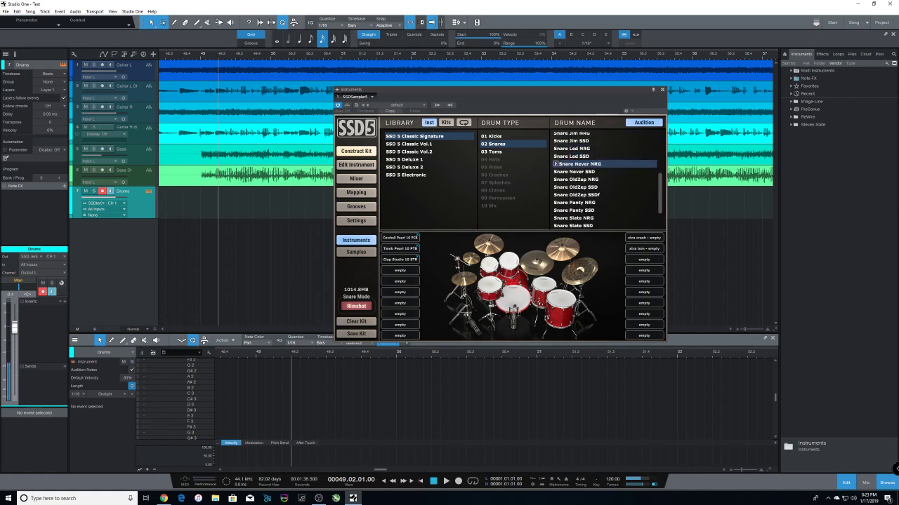
pyautogui.click(577, 171)
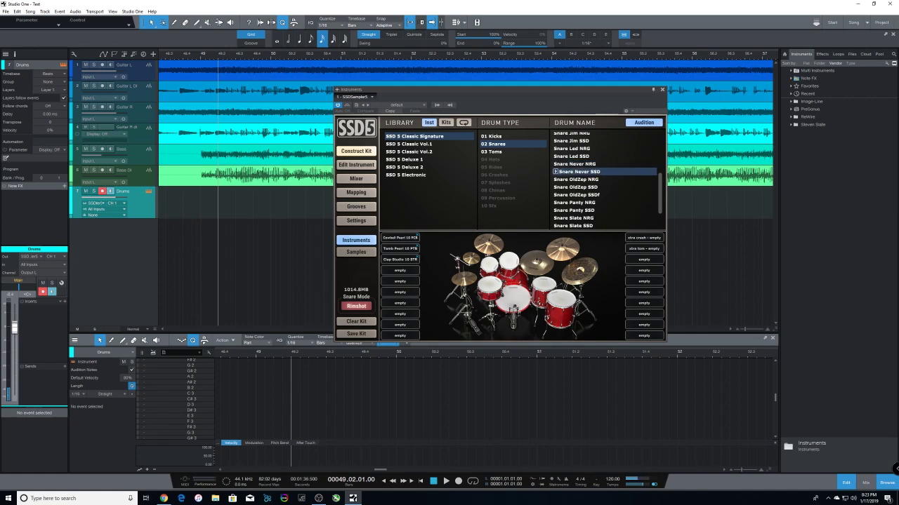
# Step: Audition the Classic Signature snares from Snare OldZep NRG through Snare Slate SSD
pyautogui.click(579, 179)
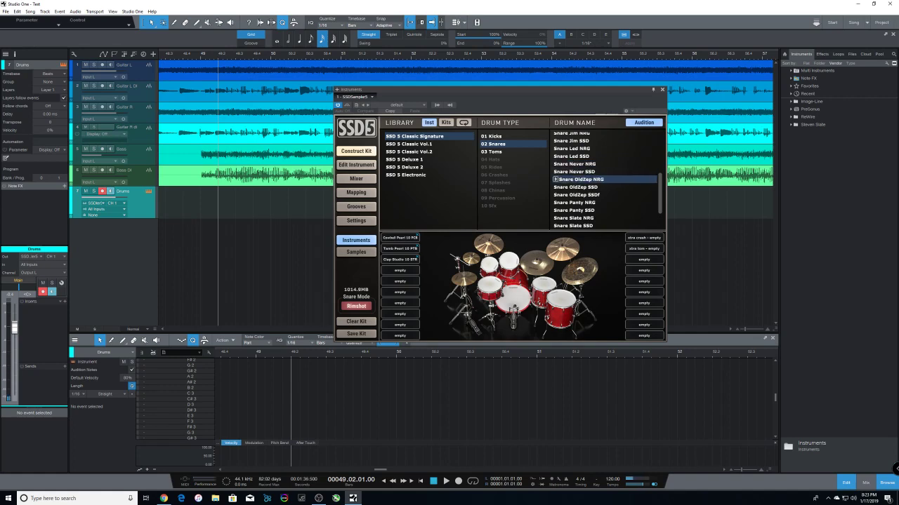
pyautogui.click(578, 187)
pyautogui.click(579, 195)
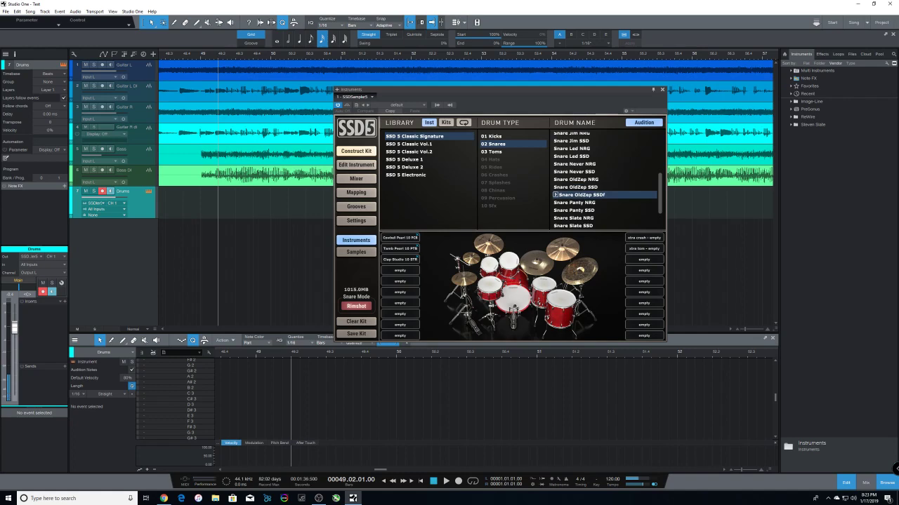
pyautogui.click(579, 203)
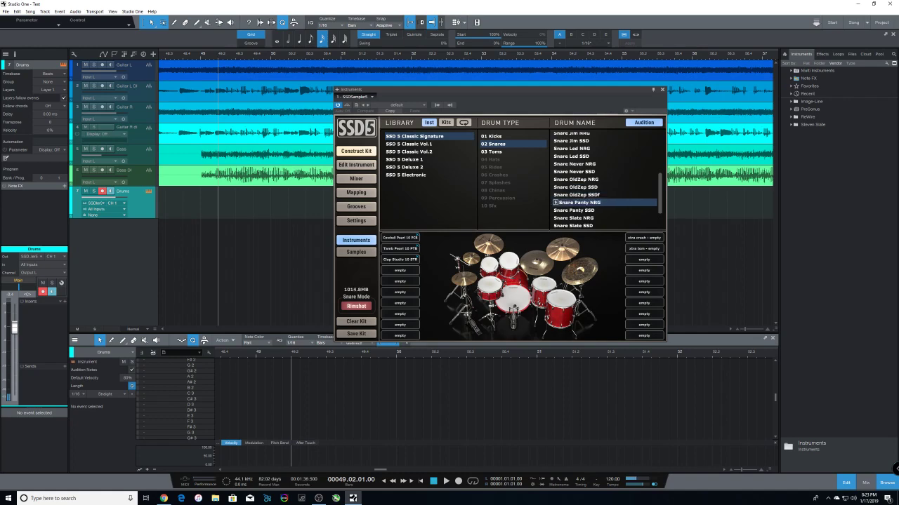
pyautogui.click(578, 209)
pyautogui.click(579, 218)
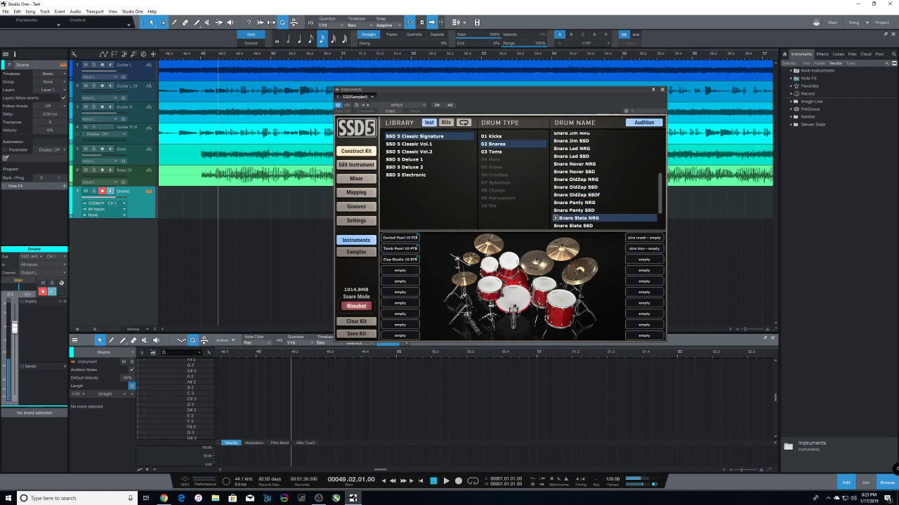
pyautogui.click(578, 225)
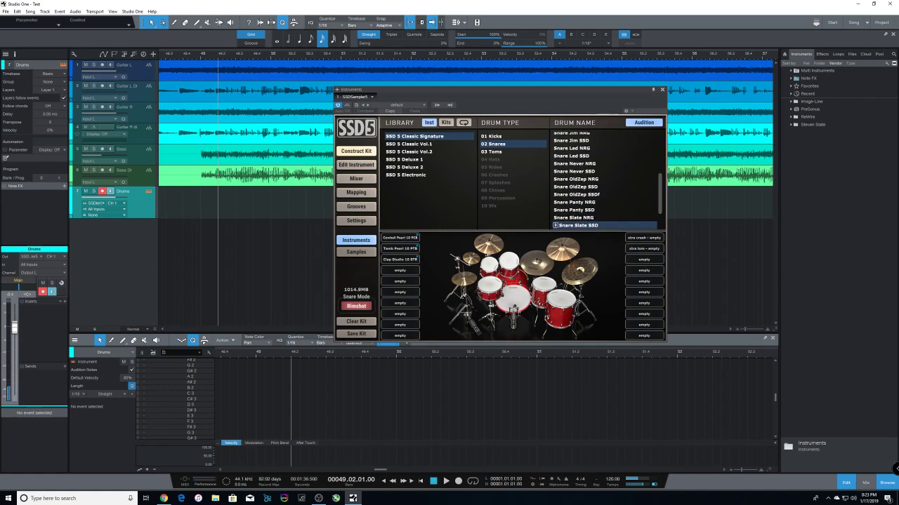
# Step: Audition the last Classic Signature snares from Snare Tommy NRG through Snare ToneDef SSD
pyautogui.scroll(-2, 605, 179)
pyautogui.click(578, 202)
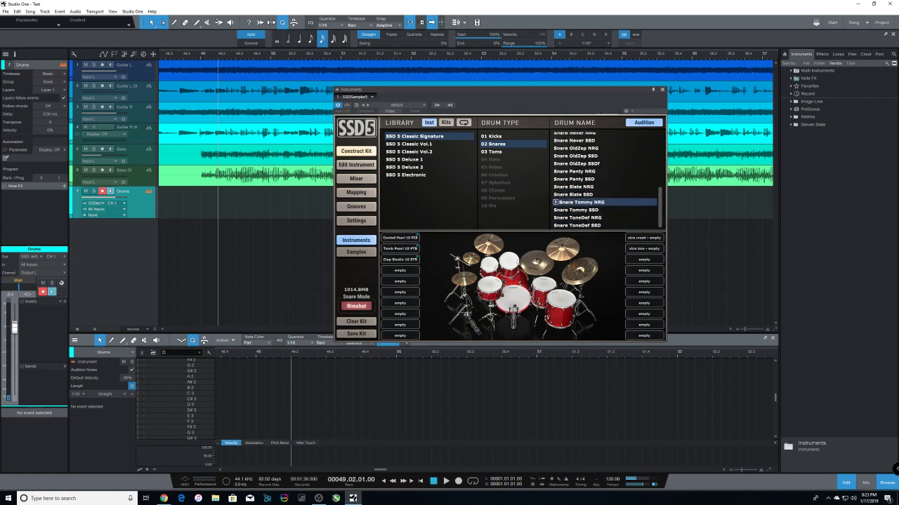
pyautogui.click(579, 210)
pyautogui.click(580, 217)
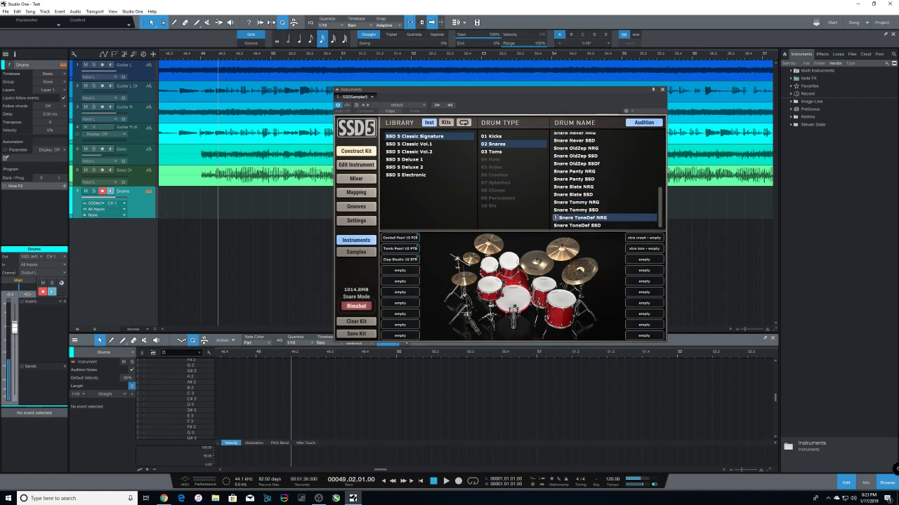
pyautogui.click(580, 226)
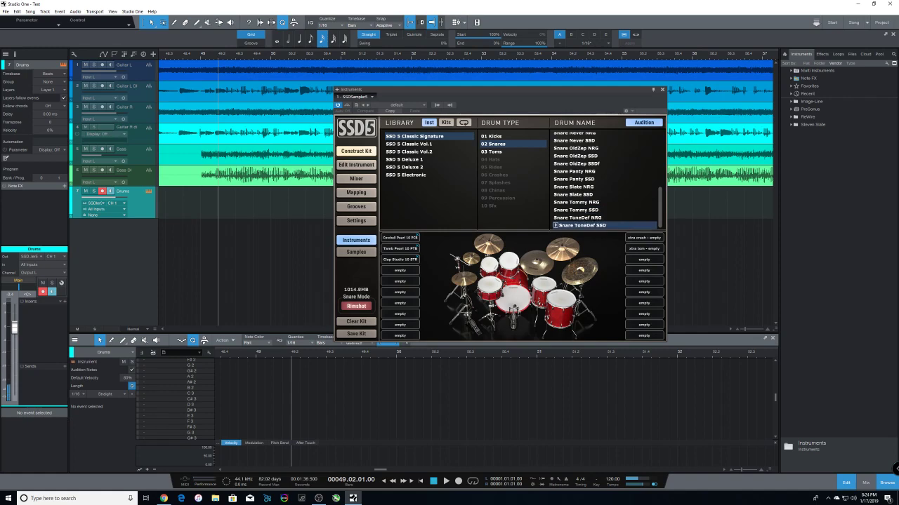
# Step: Switch to the SSD 5 Classic Vol.1 library and audition its snares from Snare 01 NRG through Snare 02 SSD
pyautogui.click(409, 144)
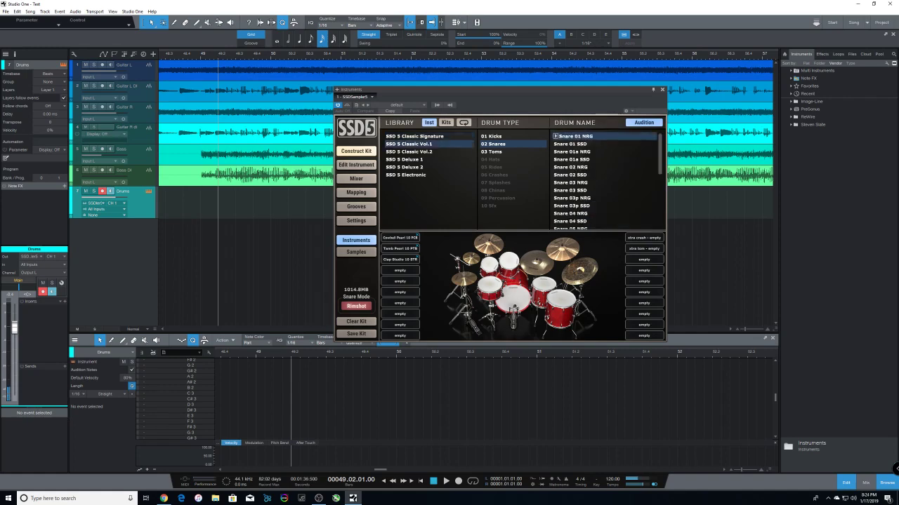
pyautogui.click(574, 144)
pyautogui.click(575, 151)
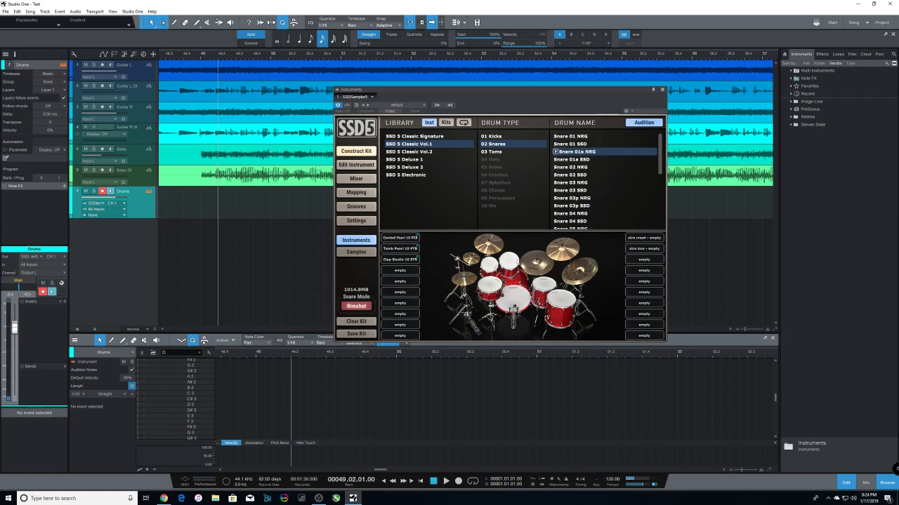
pyautogui.click(574, 159)
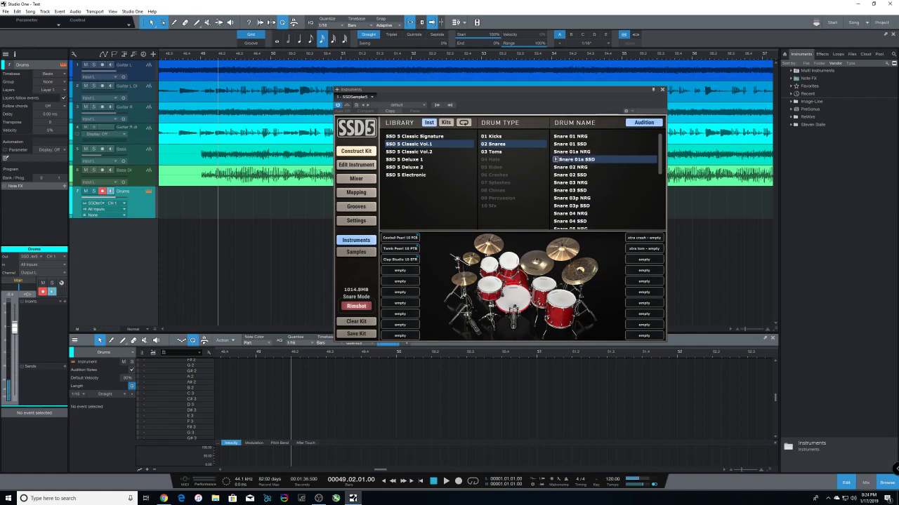
pyautogui.click(575, 167)
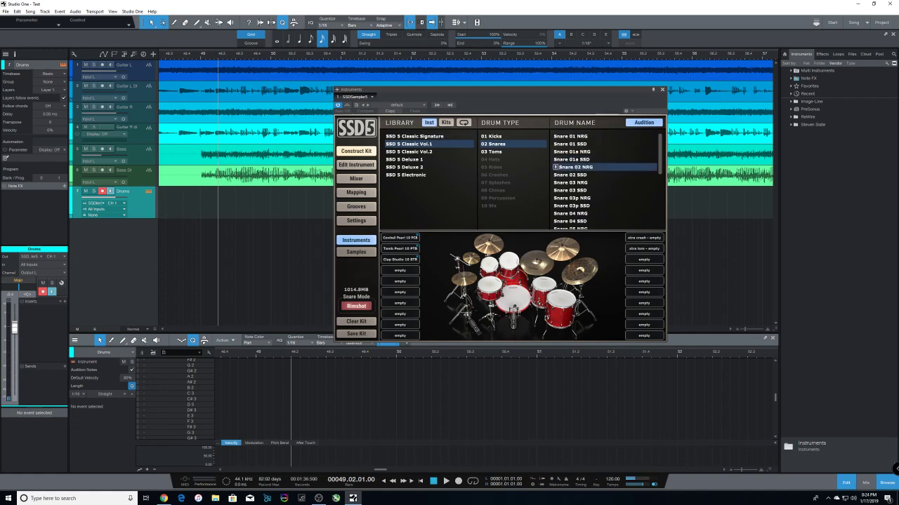
pyautogui.click(574, 175)
# Step: Audition the Classic Vol.1 snares from Snare 03 NRG through Snare 04 SSD, including the 03p variants
pyautogui.click(574, 182)
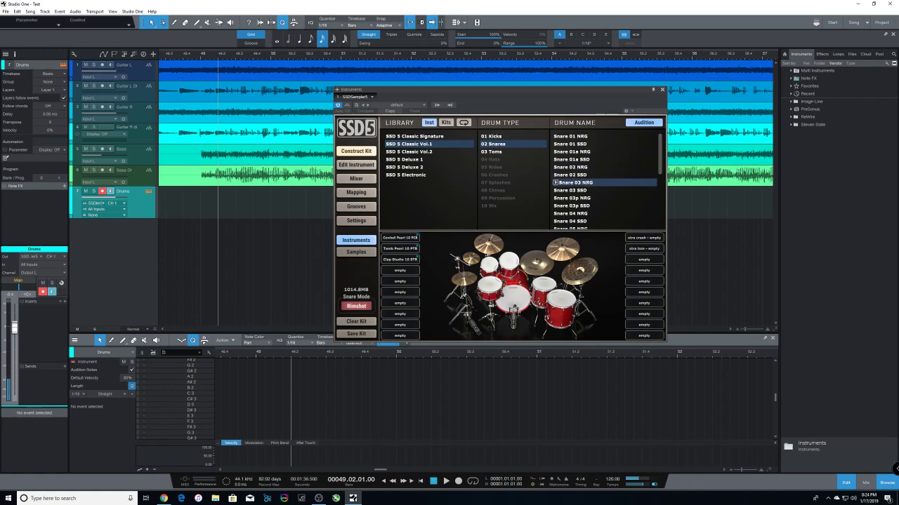
pyautogui.click(575, 190)
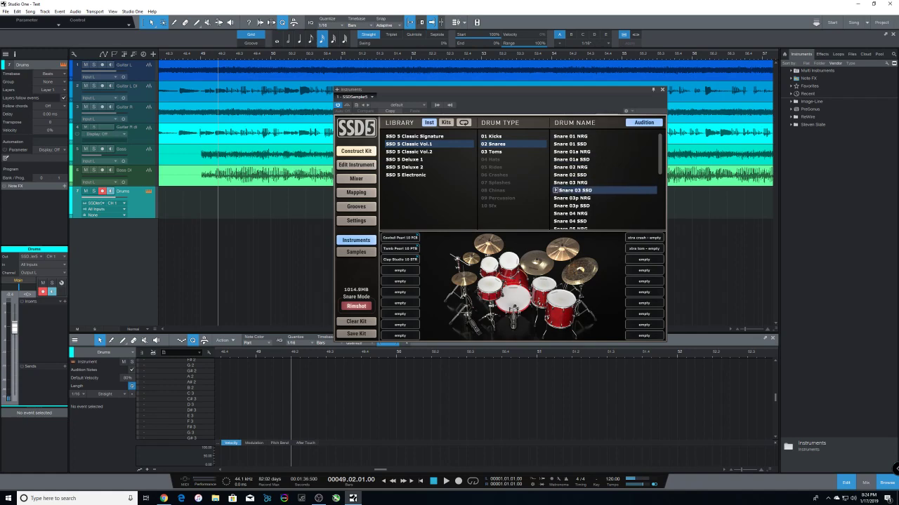
pyautogui.click(574, 198)
pyautogui.click(574, 206)
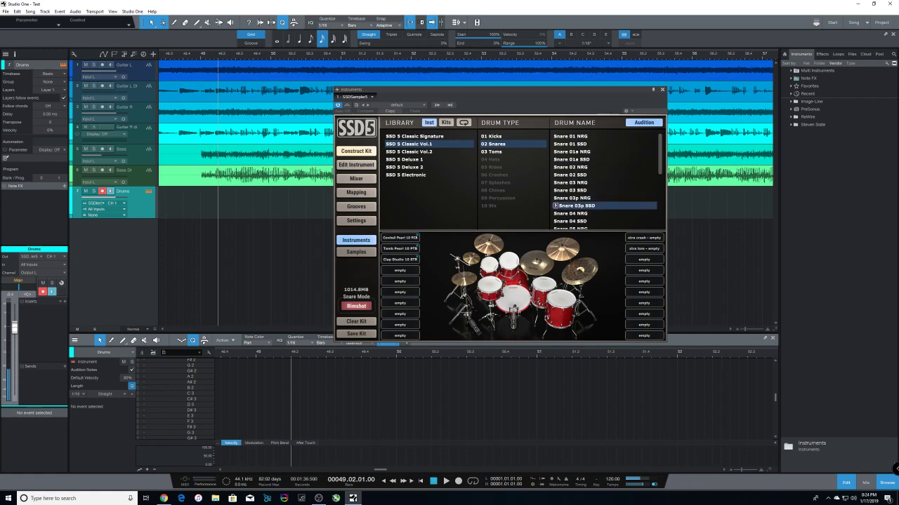
pyautogui.click(574, 214)
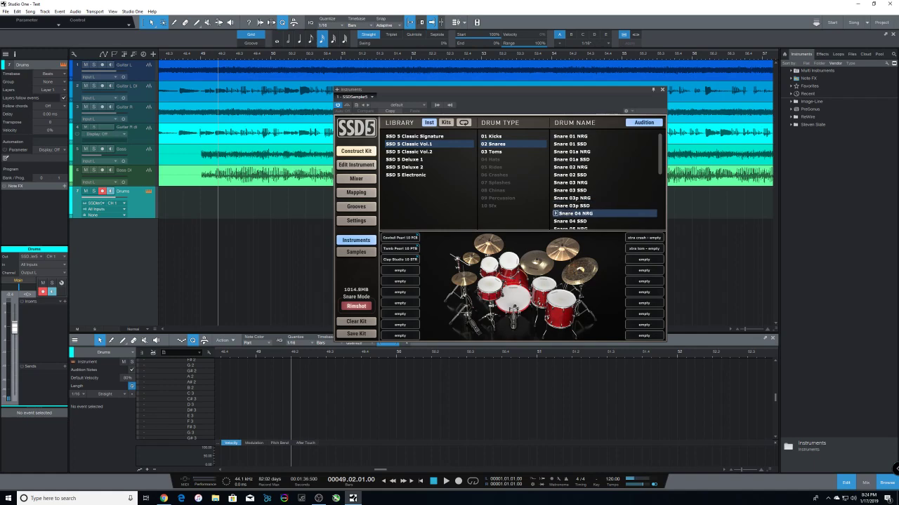
pyautogui.click(574, 221)
# Step: Audition the Classic Vol.1 snares from Snare 05 NRG through Snare 06 SSD, including the 05a variants
pyautogui.scroll(-4, 605, 179)
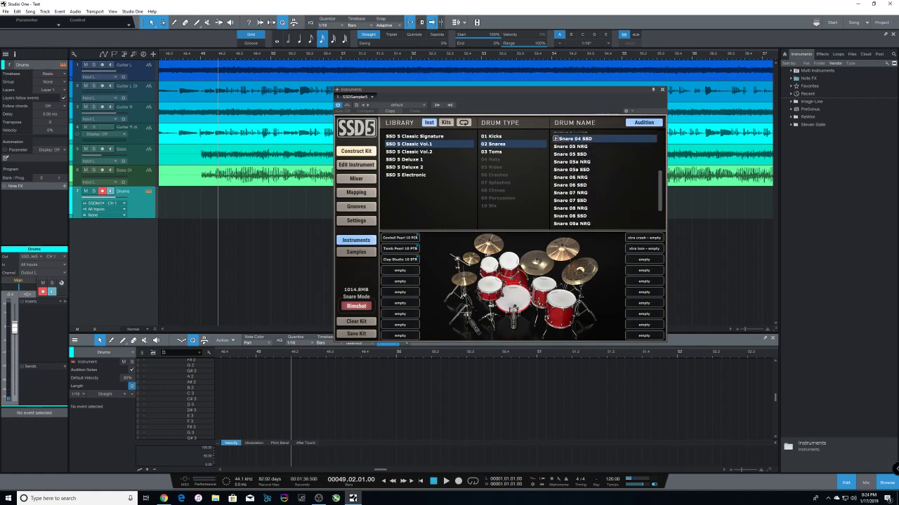
pyautogui.click(572, 144)
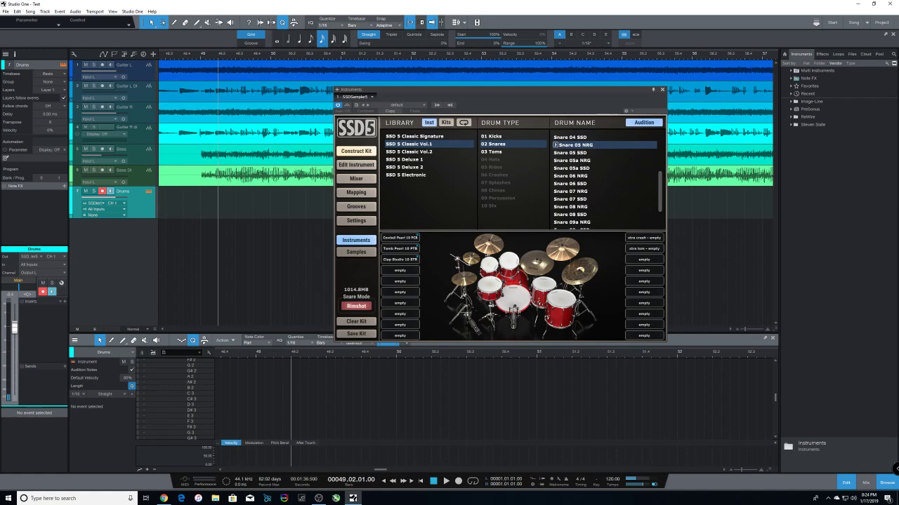
pyautogui.click(572, 152)
pyautogui.click(574, 160)
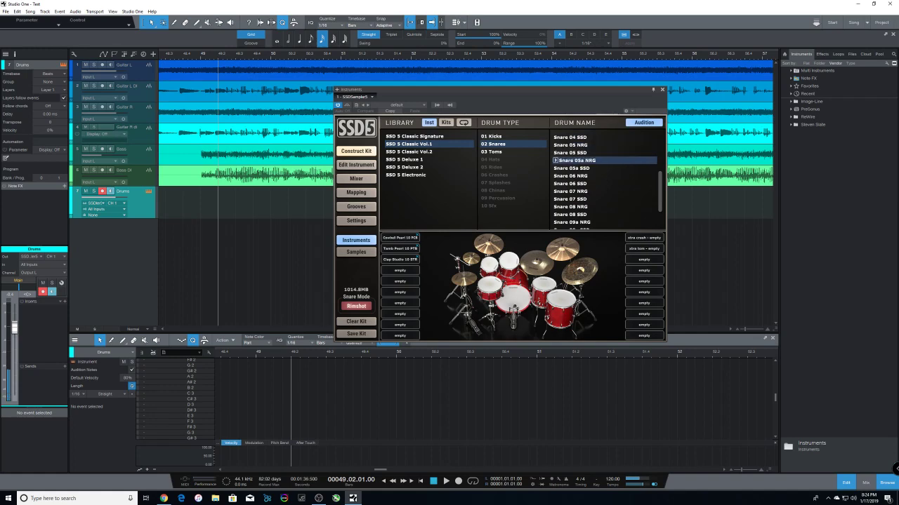
pyautogui.click(574, 168)
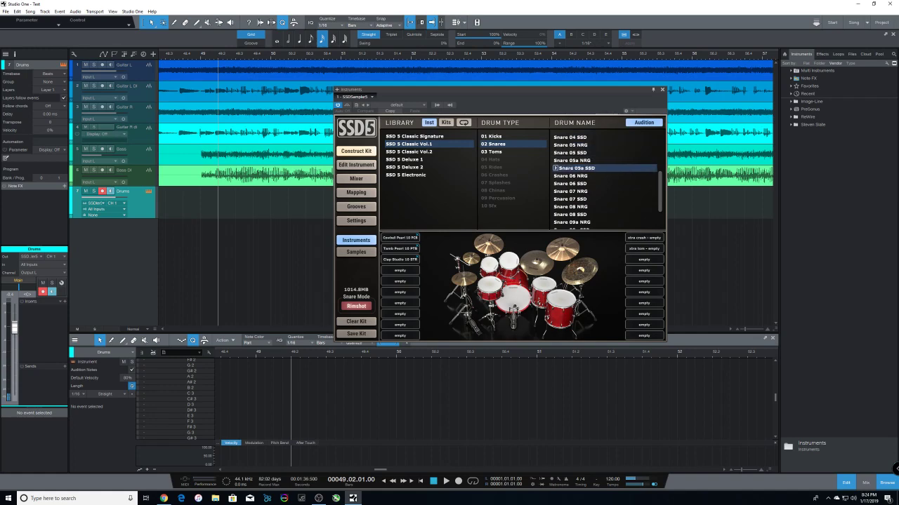
pyautogui.click(574, 175)
pyautogui.click(575, 184)
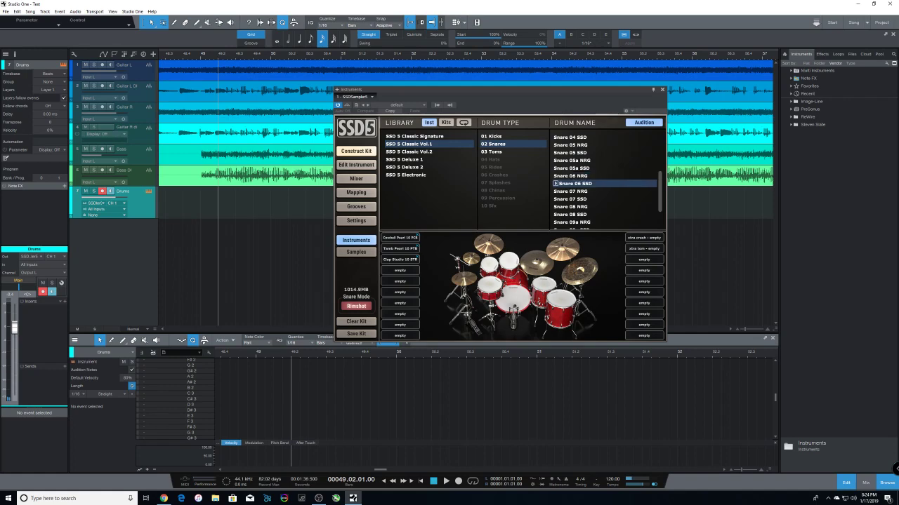
# Step: Audition the Classic Vol.1 snares from Snare 07 NRG through Snare 08 SSD
pyautogui.click(574, 191)
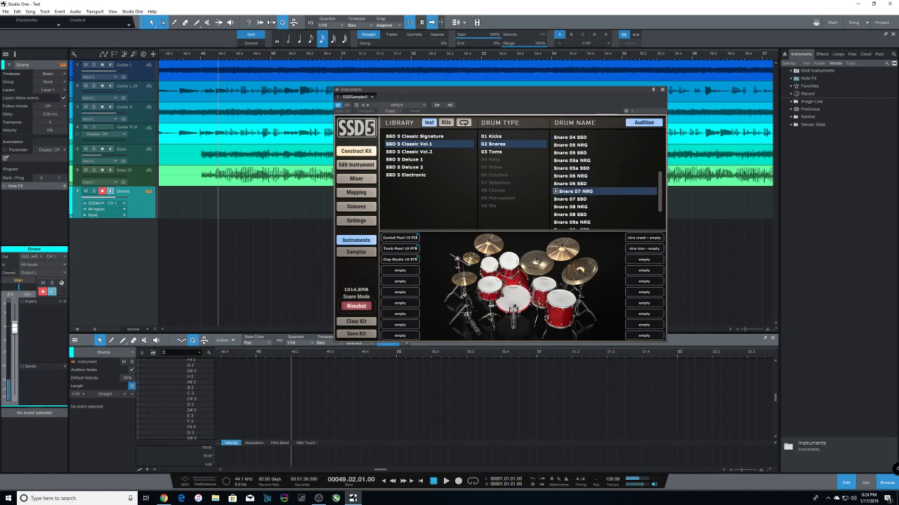
pyautogui.click(574, 199)
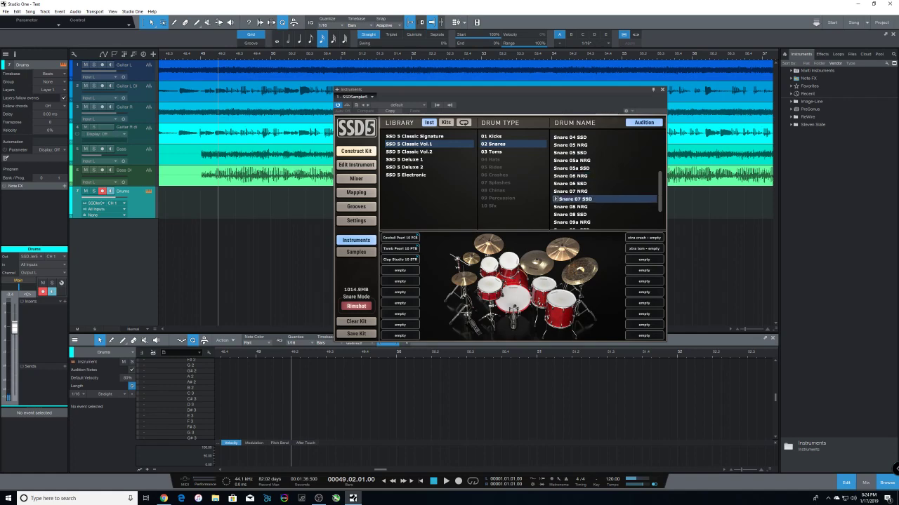
pyautogui.click(574, 206)
pyautogui.click(574, 214)
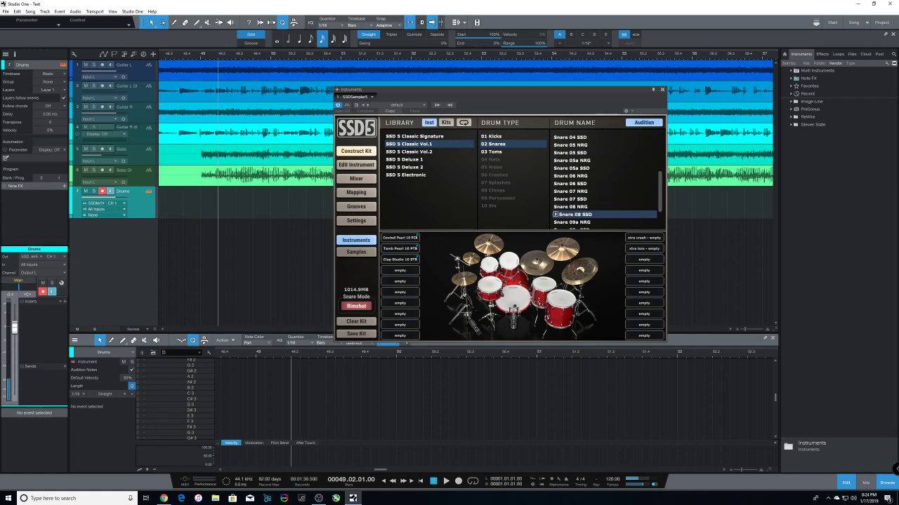
# Step: Audition the last Classic Vol.1 snares from Snare 09a NRG through Snare 10a SSD
pyautogui.click(574, 221)
pyautogui.scroll(-2, 606, 179)
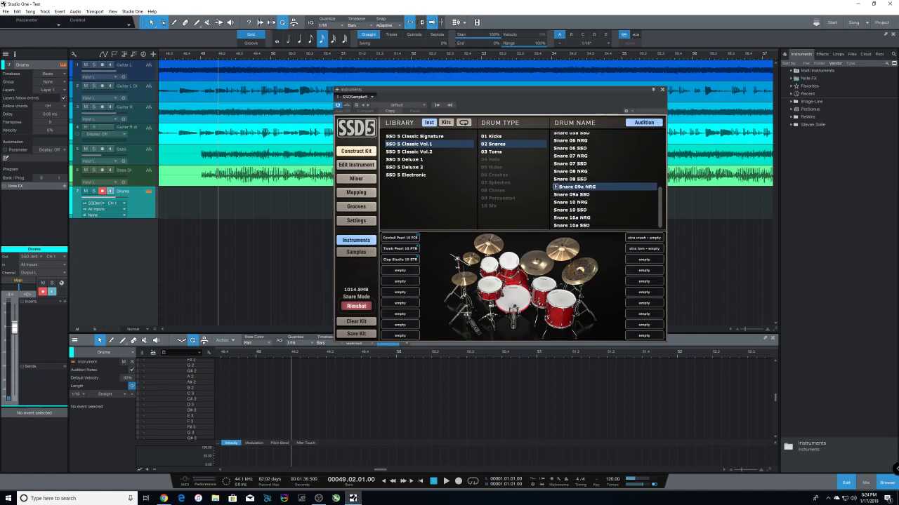
pyautogui.click(575, 194)
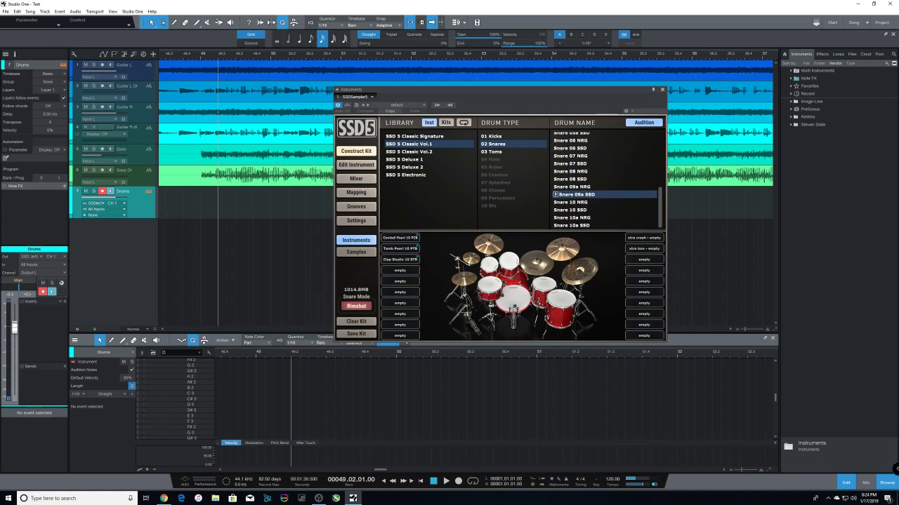
pyautogui.click(574, 202)
pyautogui.click(574, 210)
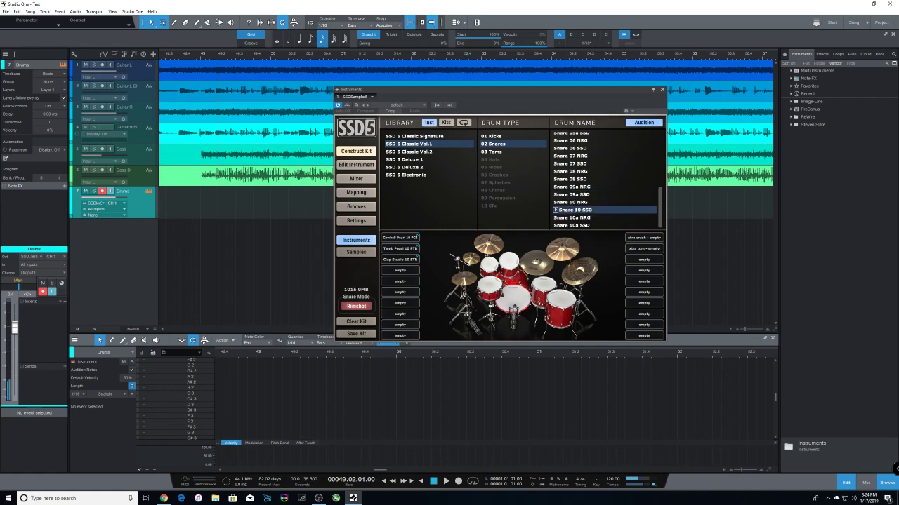
pyautogui.click(574, 217)
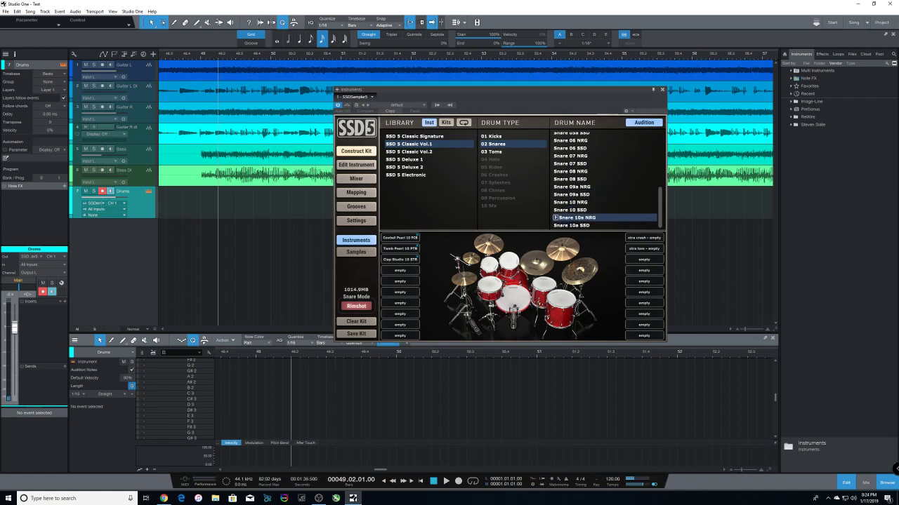
pyautogui.click(574, 225)
# Step: Switch to the SSD 5 Classic Vol.2 library and audition its snares from Snare 11 NRG through Snare 12a SSD
pyautogui.click(408, 151)
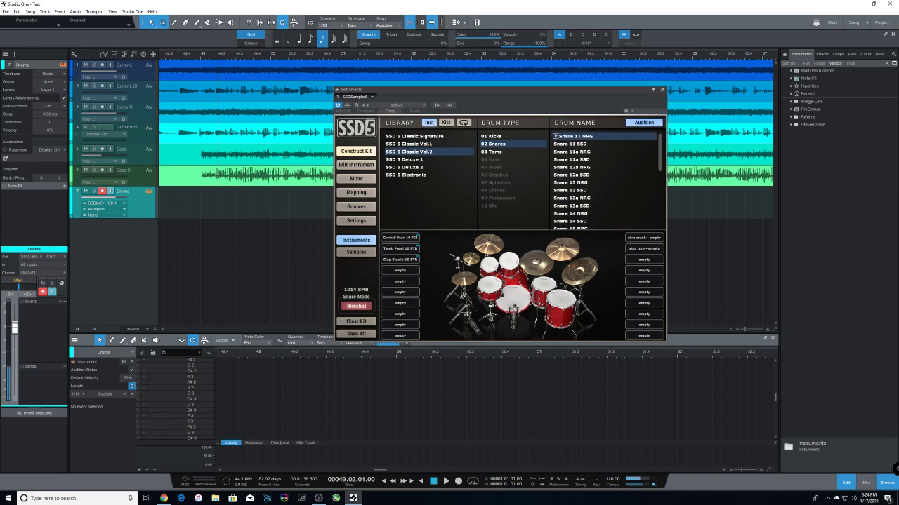
pyautogui.click(574, 144)
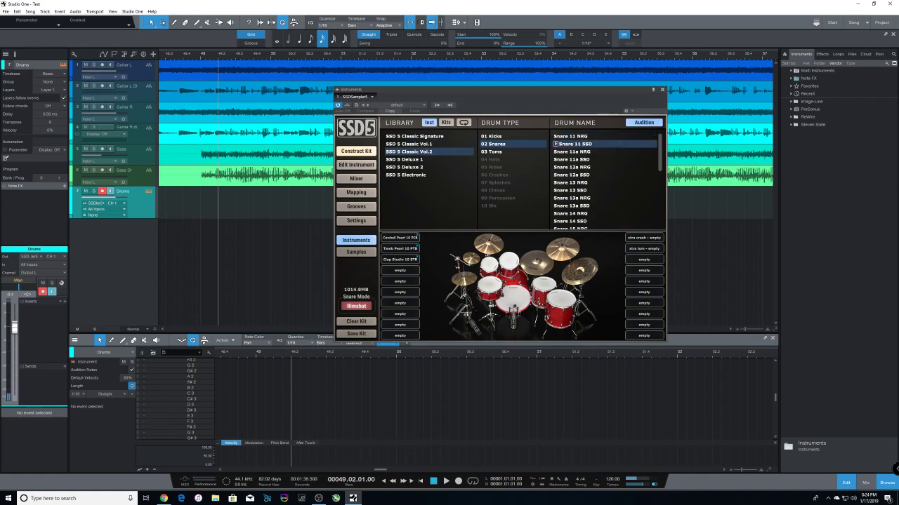
pyautogui.click(575, 151)
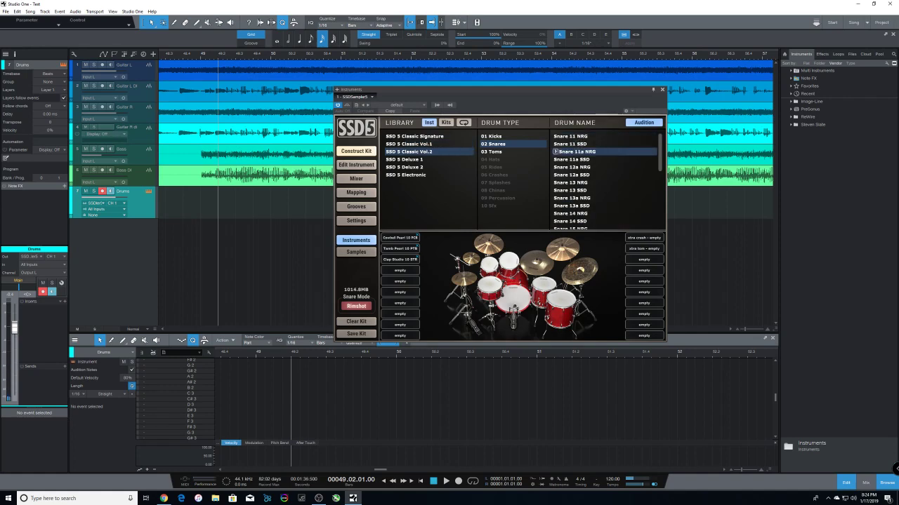
pyautogui.click(575, 160)
pyautogui.click(574, 167)
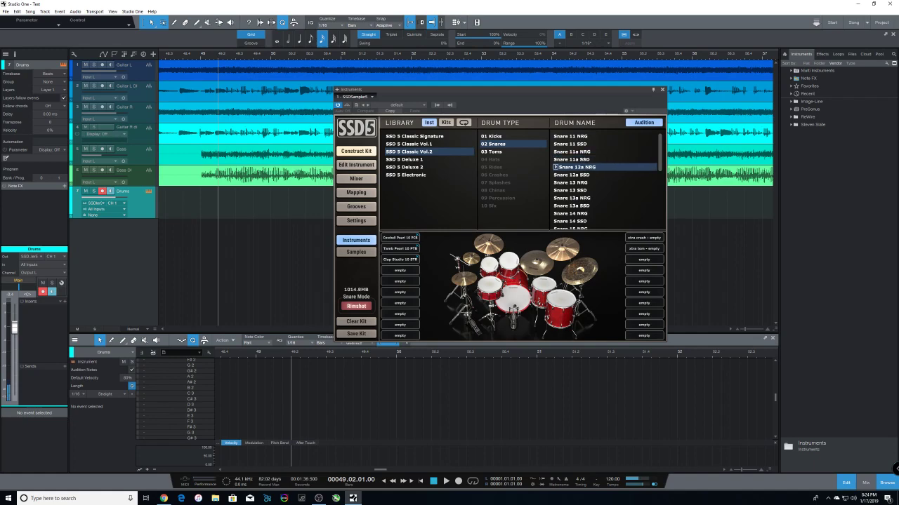
pyautogui.click(575, 175)
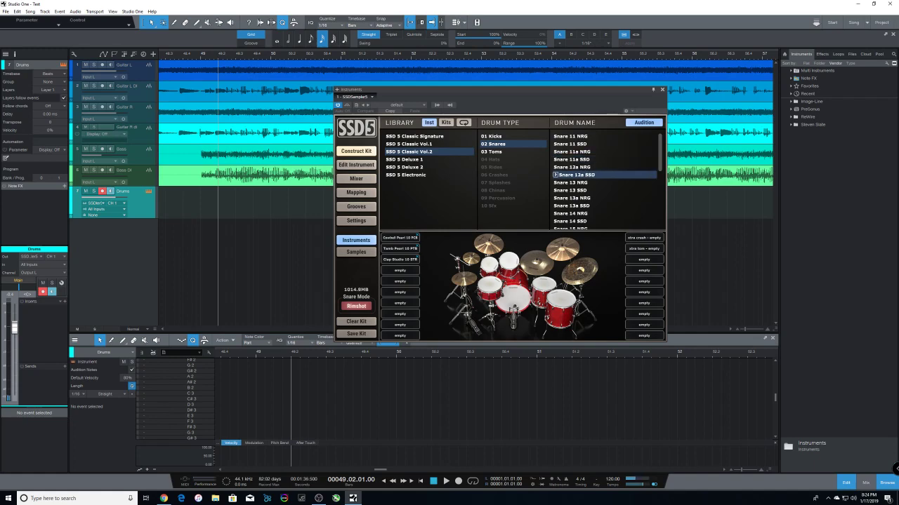
# Step: Audition the Classic Vol.2 snares from Snare 13 NRG through Snare 14 SSD, including the 13a variants
pyautogui.click(574, 183)
pyautogui.click(574, 190)
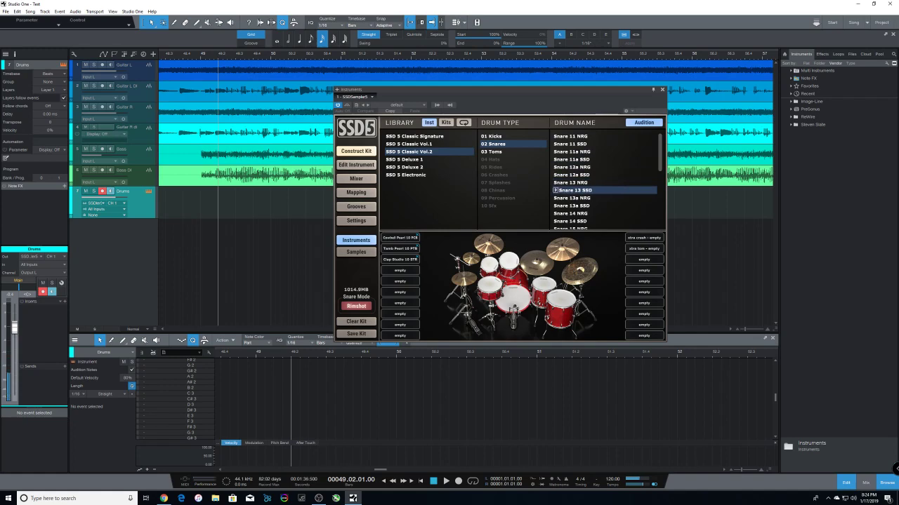
pyautogui.click(574, 198)
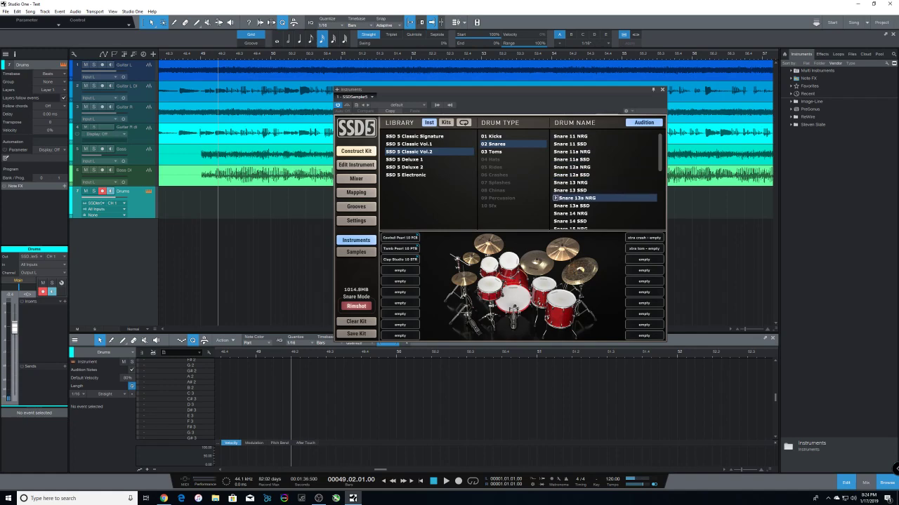
pyautogui.click(574, 206)
pyautogui.click(575, 214)
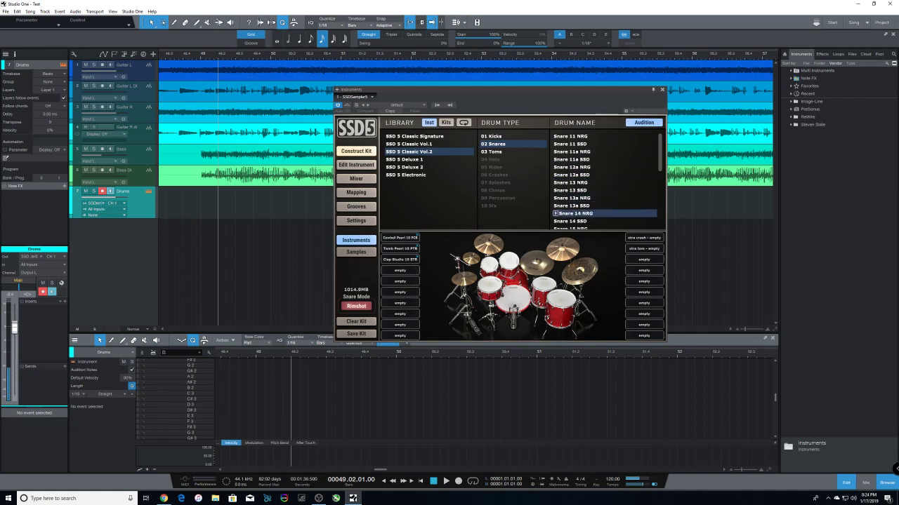
pyautogui.click(575, 222)
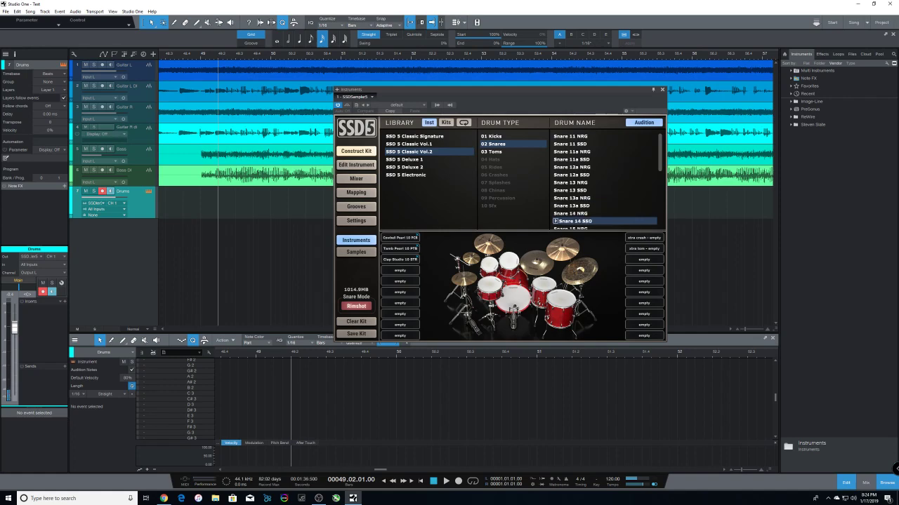
# Step: Audition the Classic Vol.2 snares from Snare 15 NRG through Snare 17 SSD
pyautogui.click(574, 228)
pyautogui.scroll(-4, 604, 181)
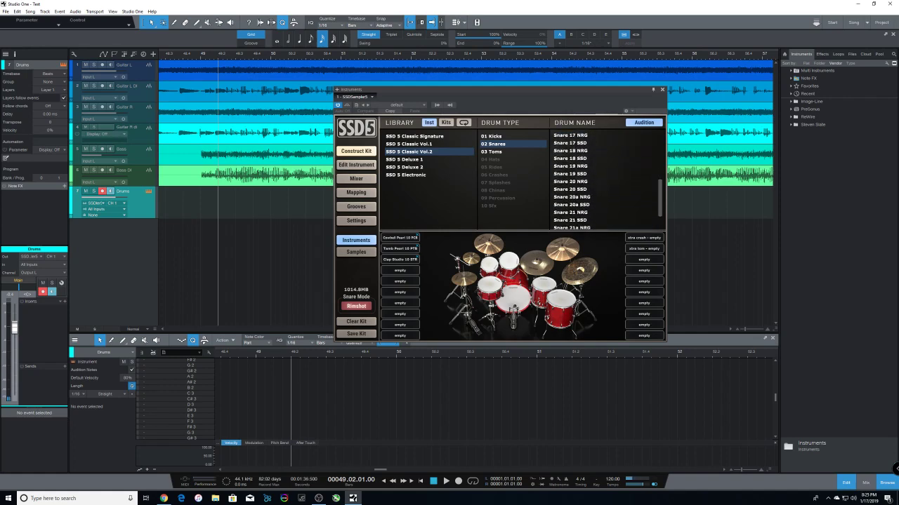
pyautogui.click(575, 146)
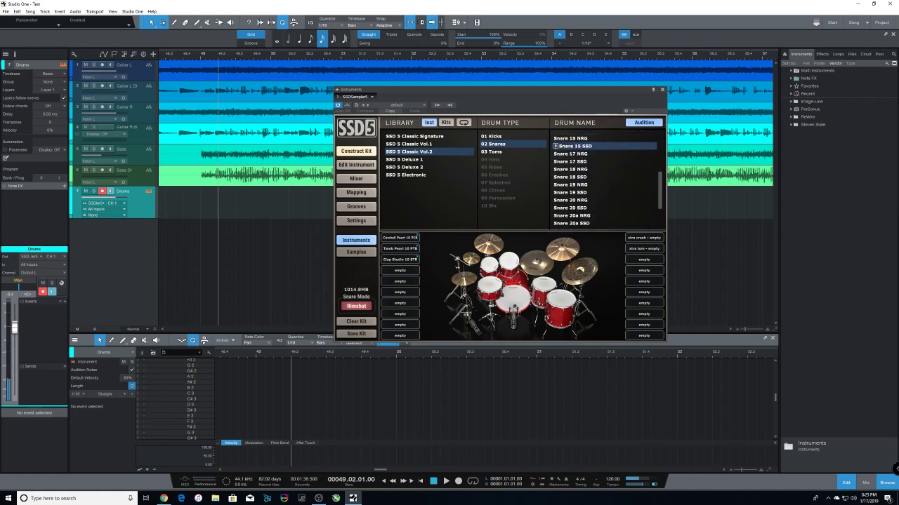
pyautogui.click(574, 154)
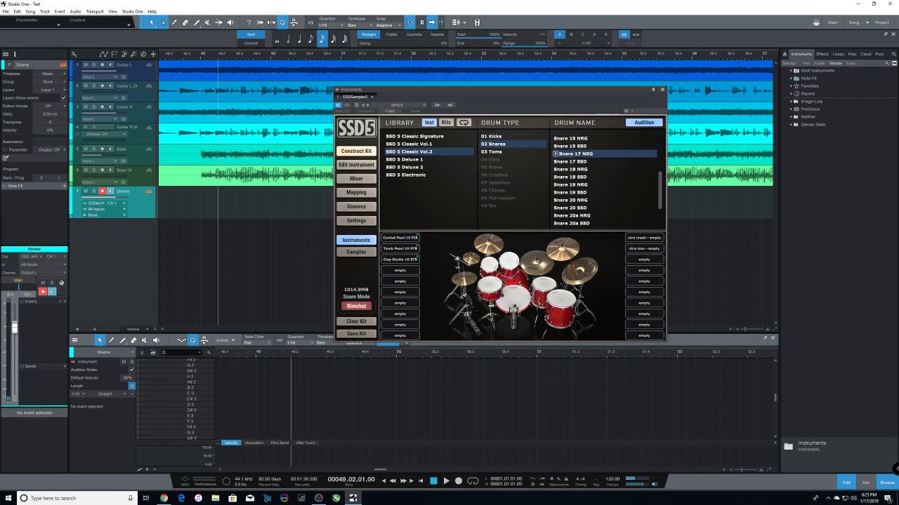
pyautogui.click(574, 161)
# Step: Audition the Classic Vol.2 snares from Snare 18 NRG through Snare 19 SSD
pyautogui.click(574, 169)
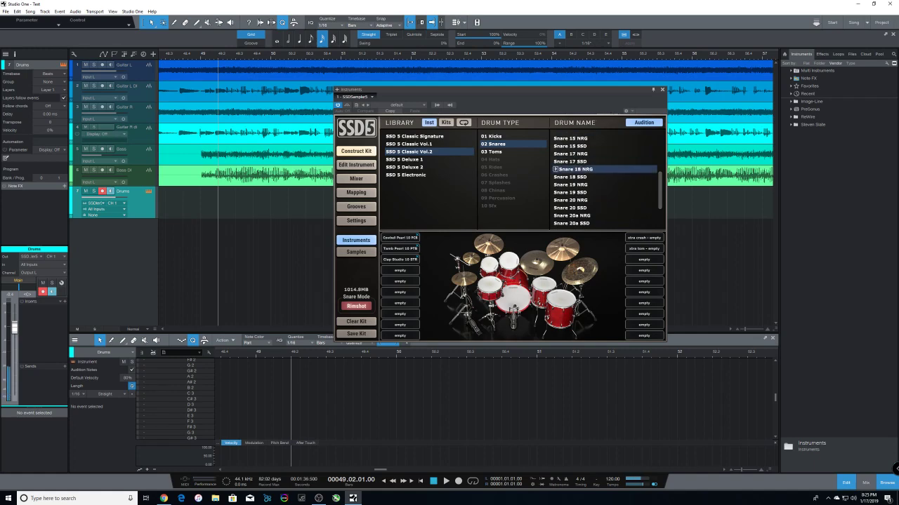
pyautogui.click(574, 177)
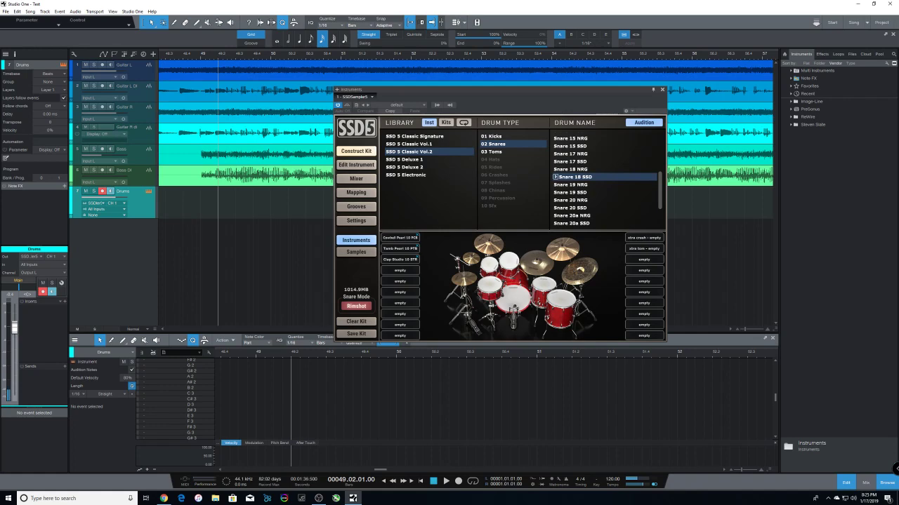
pyautogui.click(574, 184)
pyautogui.click(574, 192)
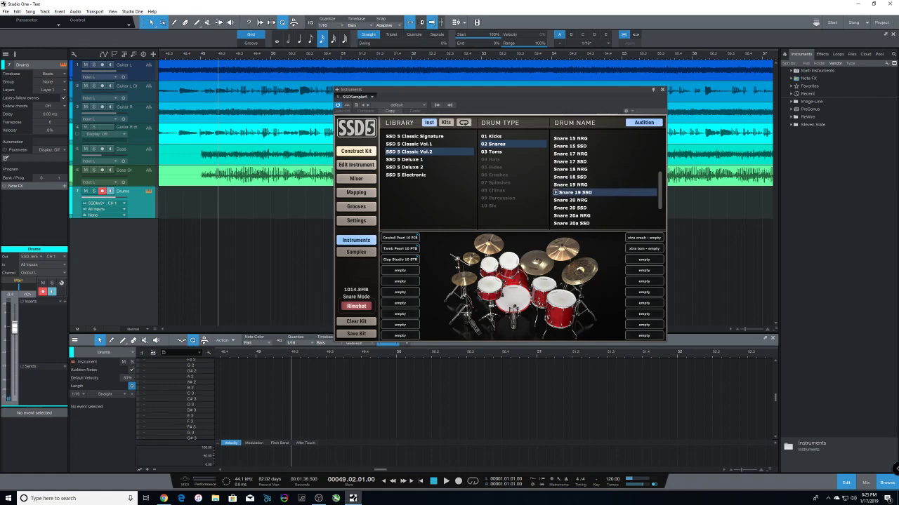
# Step: Audition the Classic Vol.2 snares from Snare 20 NRG through Snare 20a SSD
pyautogui.click(575, 200)
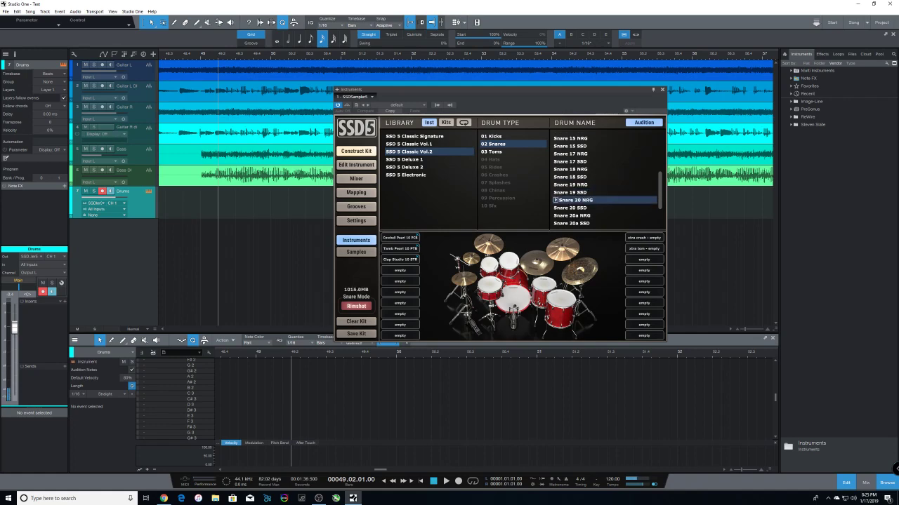
pyautogui.click(574, 208)
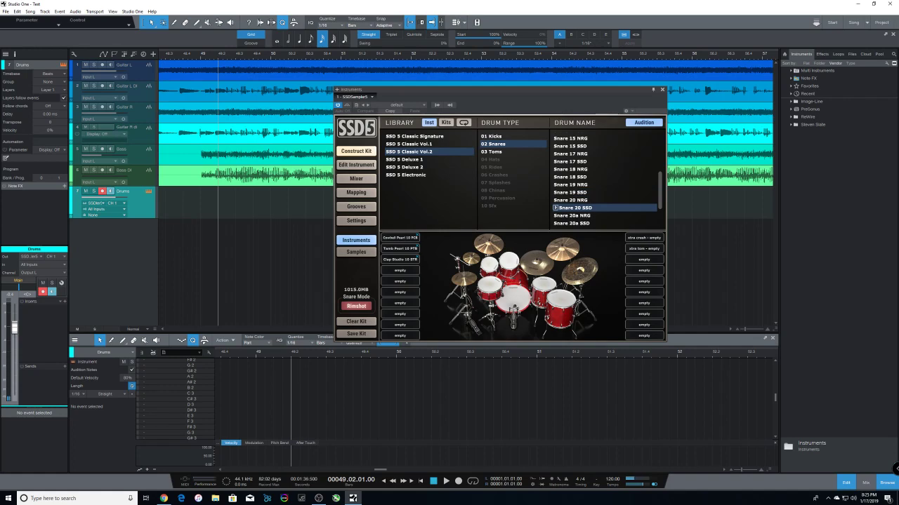
pyautogui.click(574, 216)
pyautogui.click(574, 223)
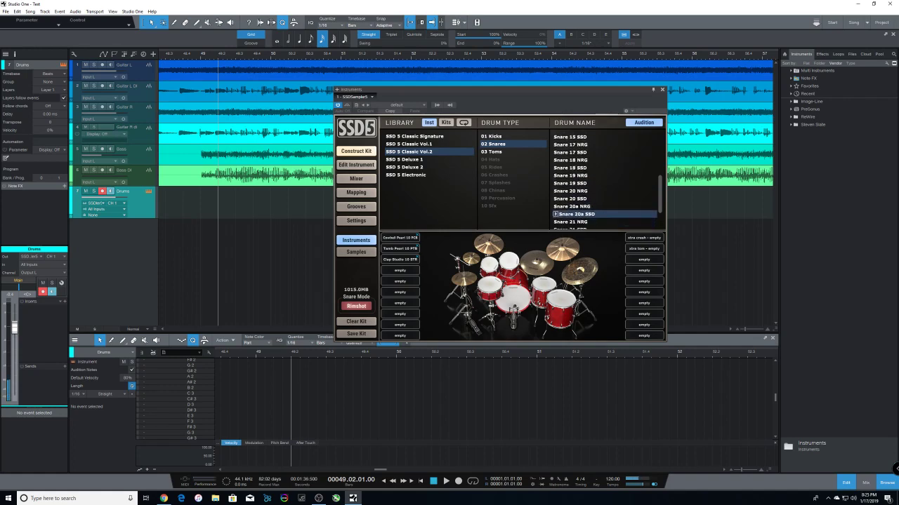
# Step: Audition the remaining Classic Vol.2 snares from Snare 21 NRG through Snare 22 SSD, including the 21a variants
pyautogui.click(574, 187)
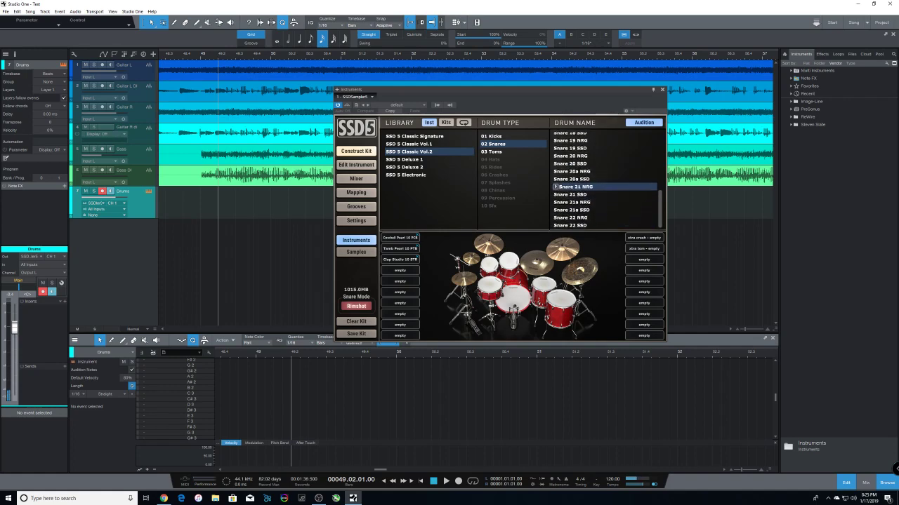
pyautogui.click(575, 195)
pyautogui.click(574, 202)
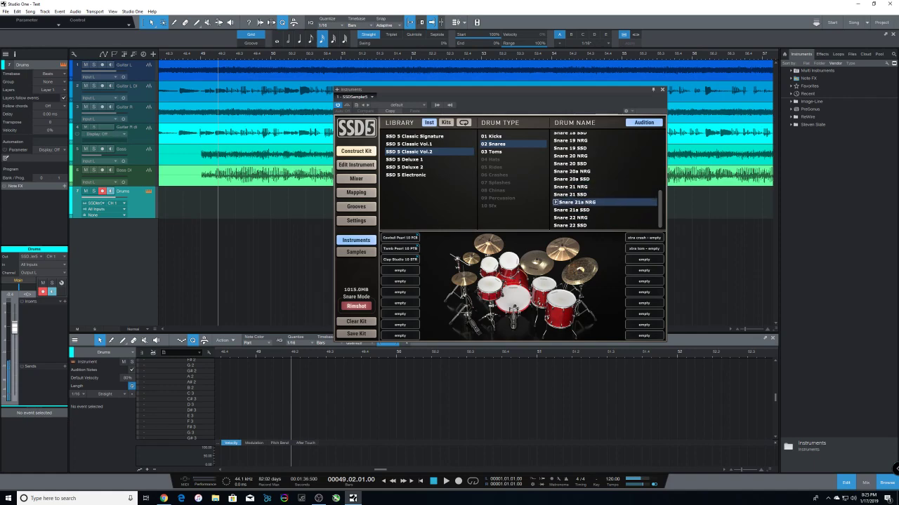
pyautogui.click(574, 210)
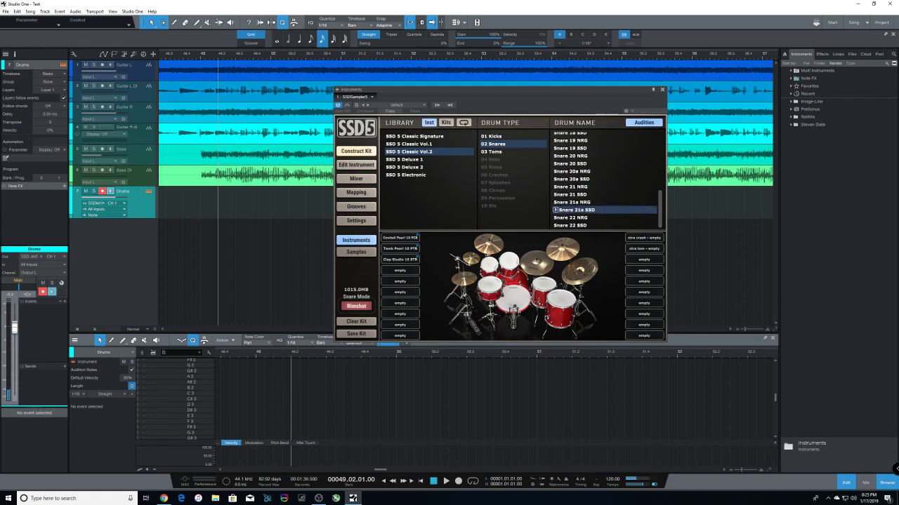
pyautogui.click(574, 218)
pyautogui.click(575, 225)
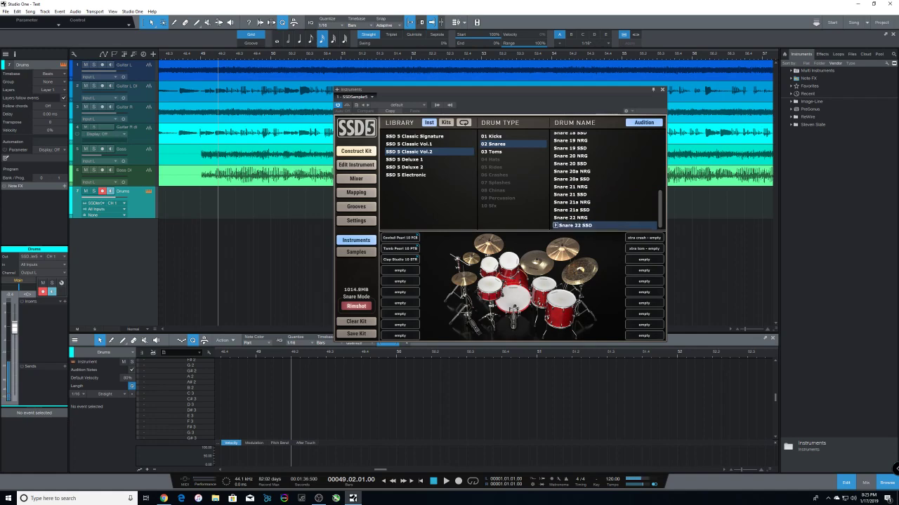
# Step: Switch to the SSD 5 Deluxe 1 library and audition its snares from Snare Dnt 6.5 STL through Snare Lwg 6.5 BLD
pyautogui.click(404, 159)
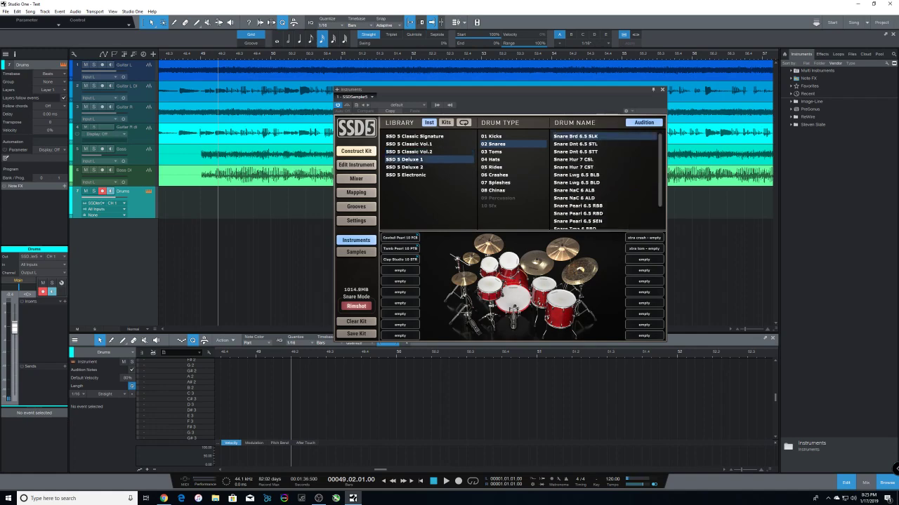
pyautogui.click(575, 143)
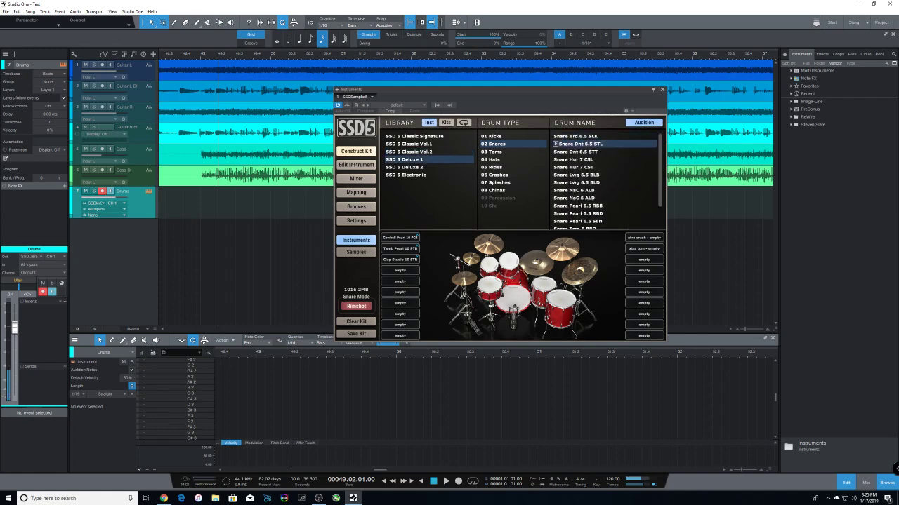
pyautogui.click(577, 152)
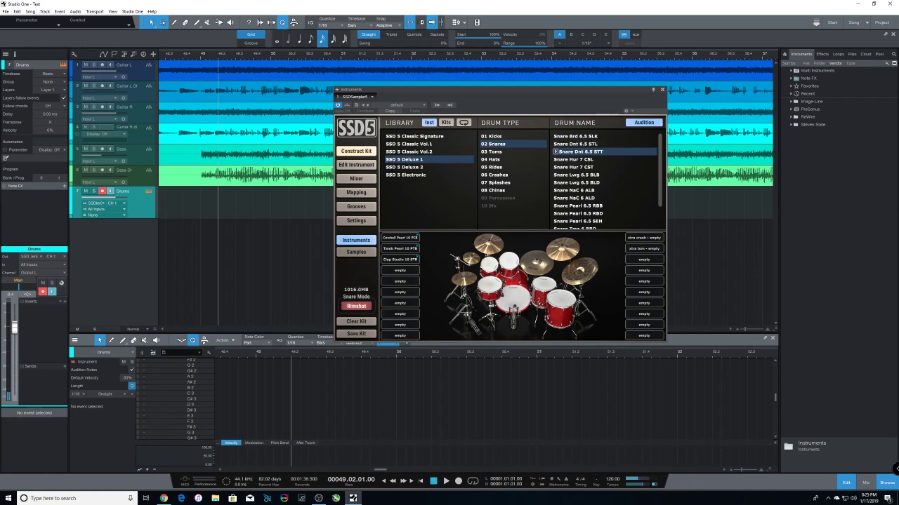
pyautogui.click(577, 159)
pyautogui.click(577, 167)
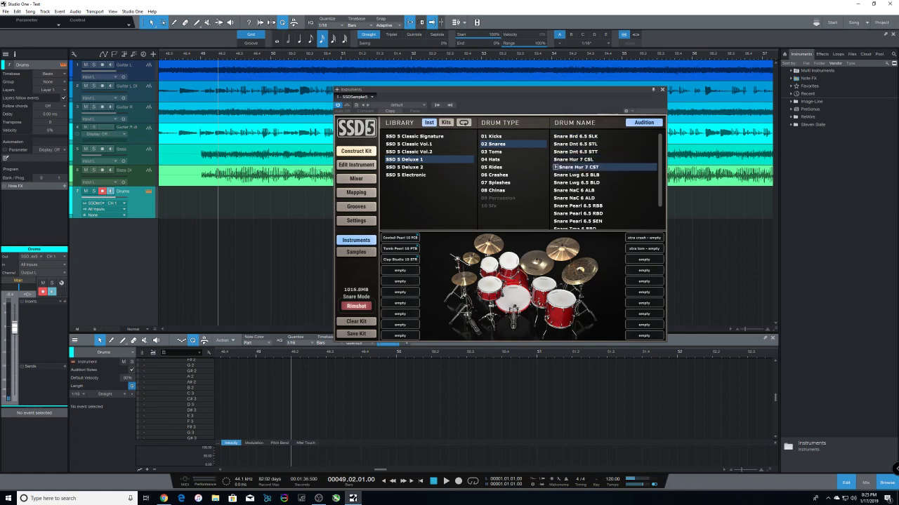
pyautogui.click(577, 175)
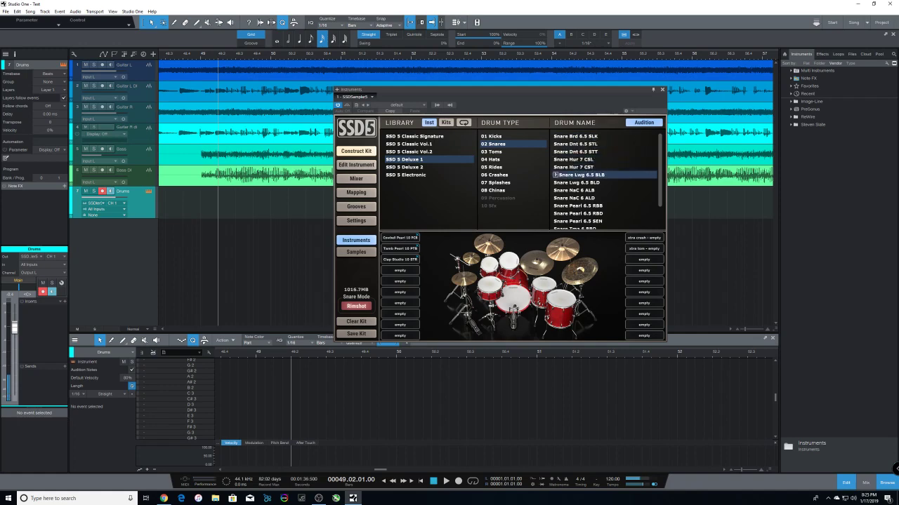
pyautogui.click(577, 182)
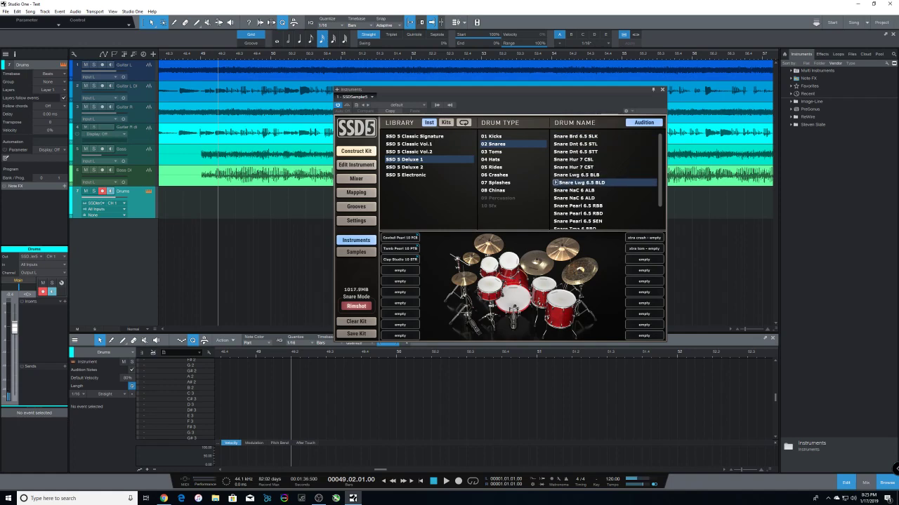
# Step: Audition the Deluxe 1 snares from Snare NaC 6 ALB through Snare Pearl 6.5 SEN
pyautogui.click(577, 191)
pyautogui.click(577, 198)
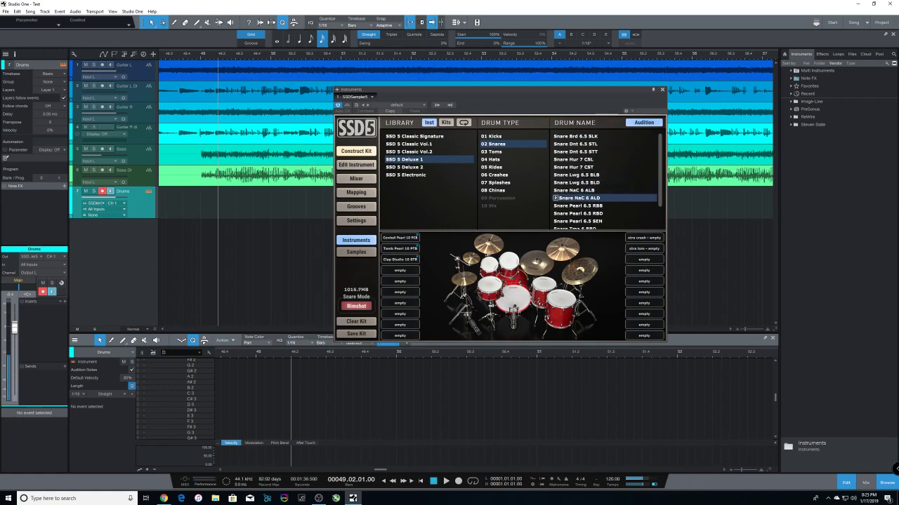
pyautogui.click(577, 205)
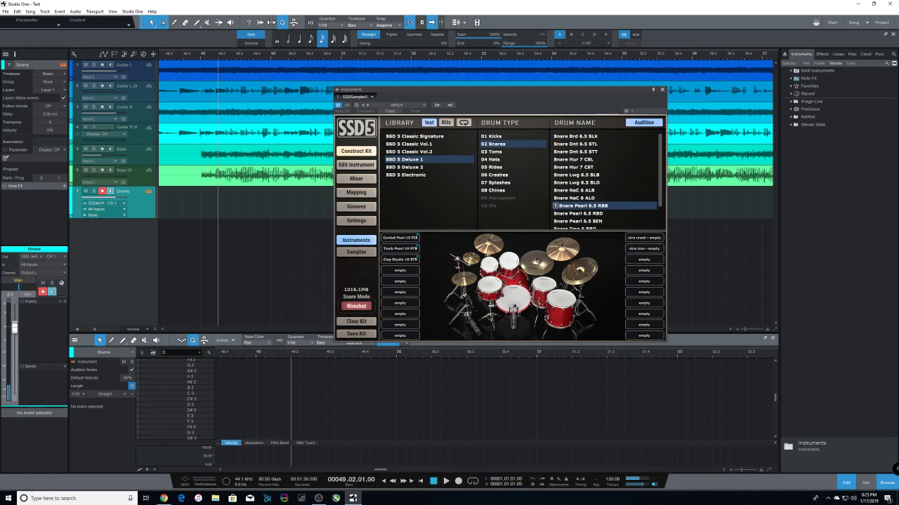
pyautogui.click(577, 213)
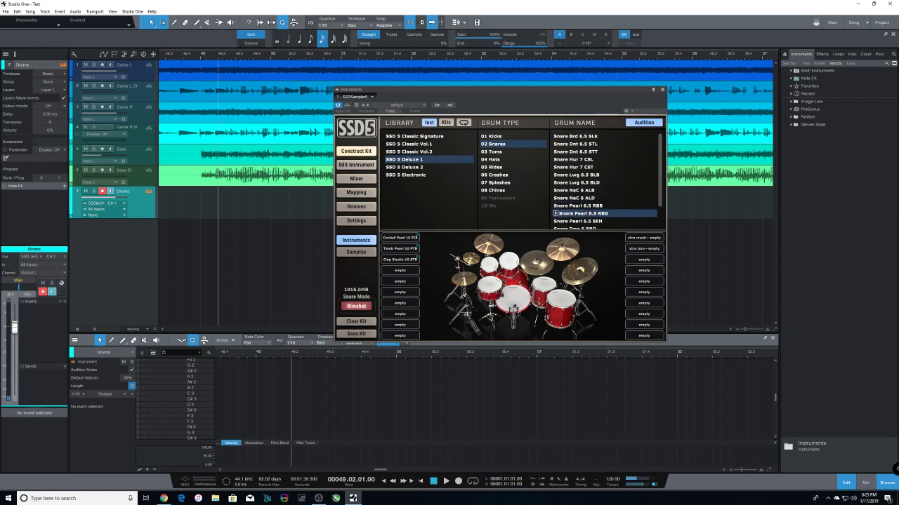
pyautogui.click(577, 222)
# Step: Audition the Deluxe 1 snares from Snare Tma 6 BBO through Snare Yha 6 JAZ
pyautogui.click(577, 229)
pyautogui.scroll(-1, 604, 183)
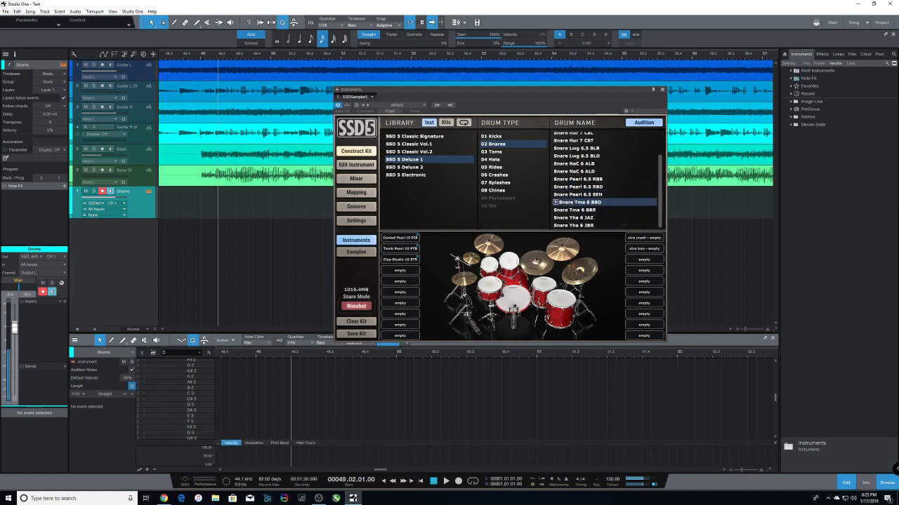
pyautogui.click(577, 209)
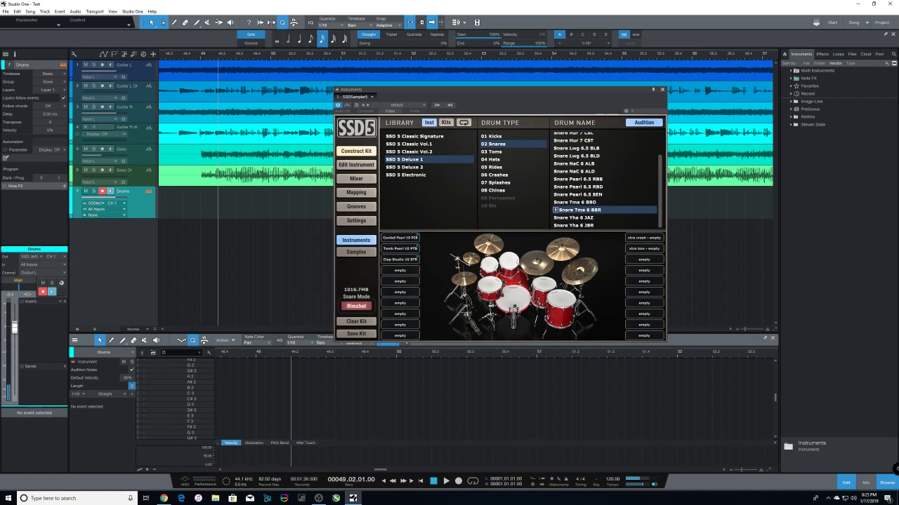
pyautogui.click(577, 218)
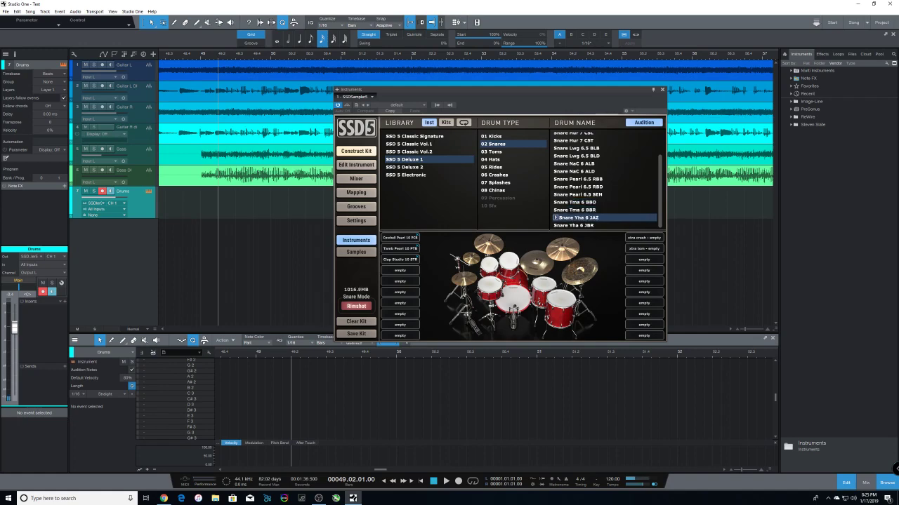
# Step: Switch to the SSD 5 Deluxe 2 library and audition its snares from Snare Gth 5 GSS through Snare Pearl 6.5 MMC
pyautogui.click(404, 167)
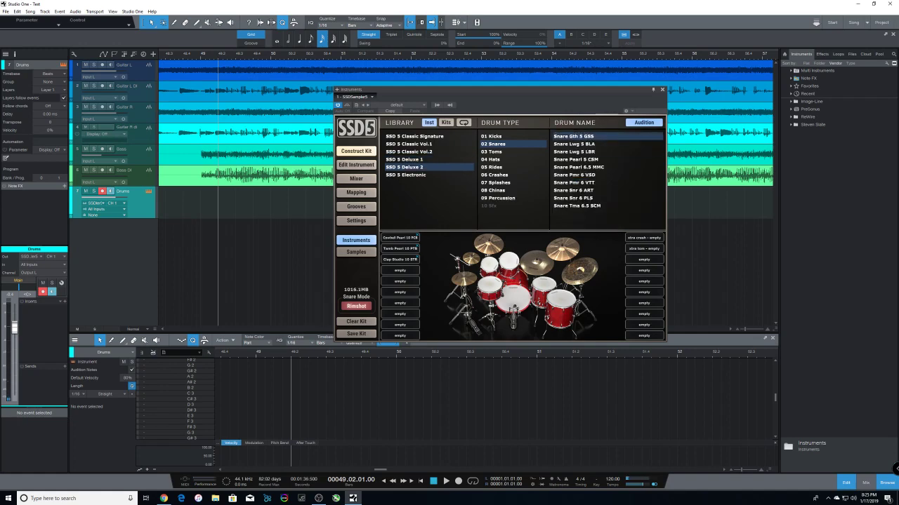
pyautogui.click(572, 136)
pyautogui.click(576, 144)
pyautogui.click(576, 152)
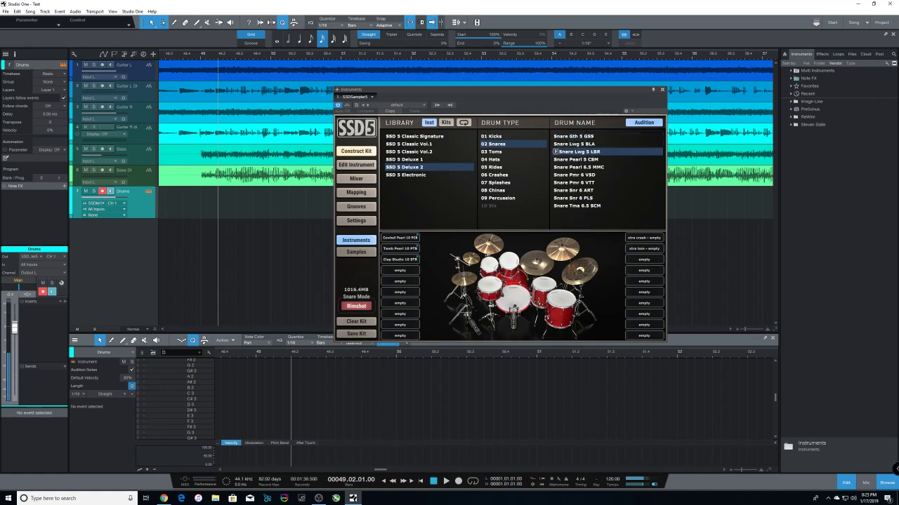
pyautogui.click(575, 159)
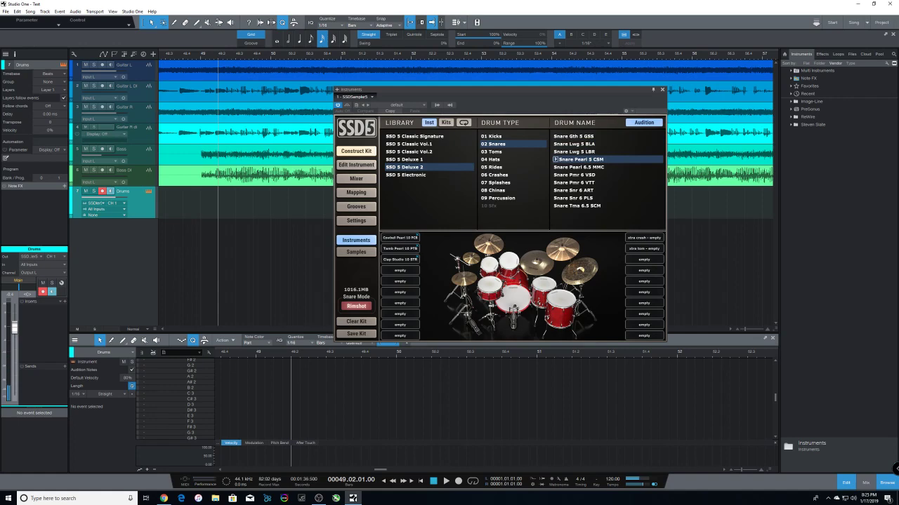
pyautogui.click(576, 167)
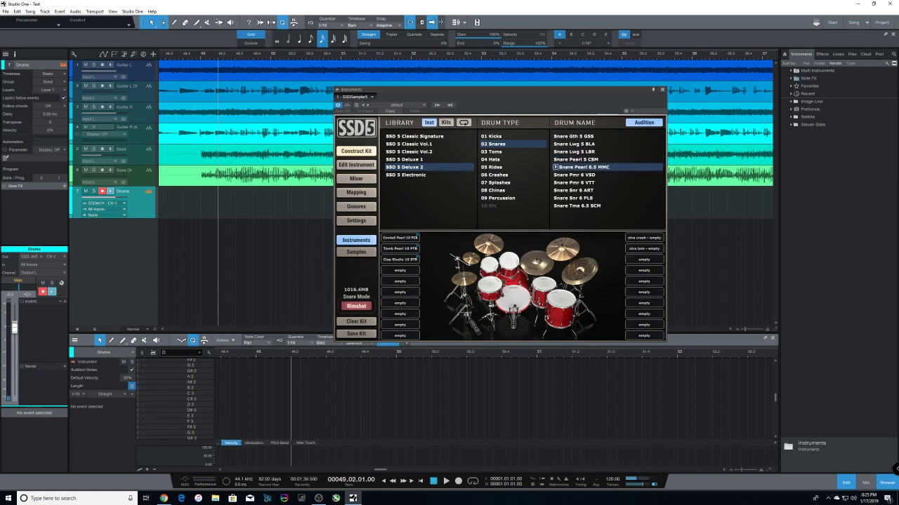
# Step: Audition the remaining Deluxe 2 snares from Snare Pmr 6 VSD through Snare Tma 6.5 SCM
pyautogui.click(575, 174)
pyautogui.click(575, 182)
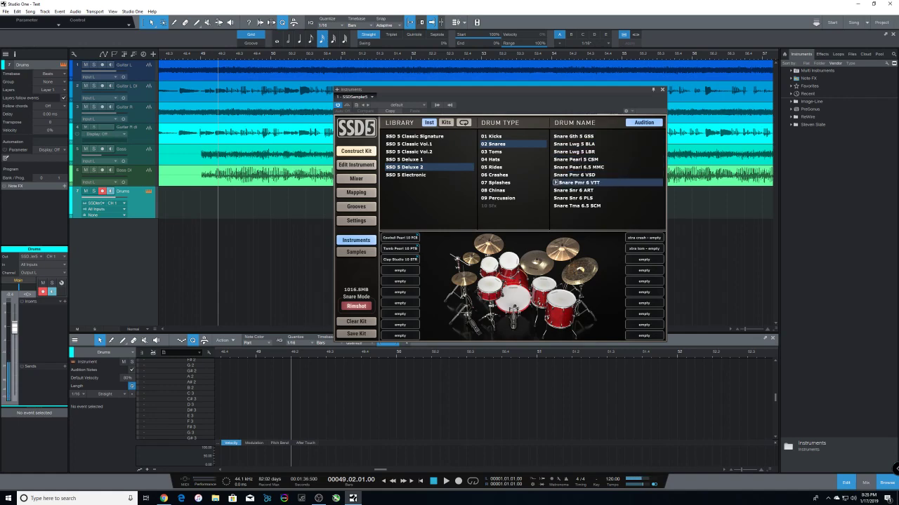
pyautogui.click(576, 190)
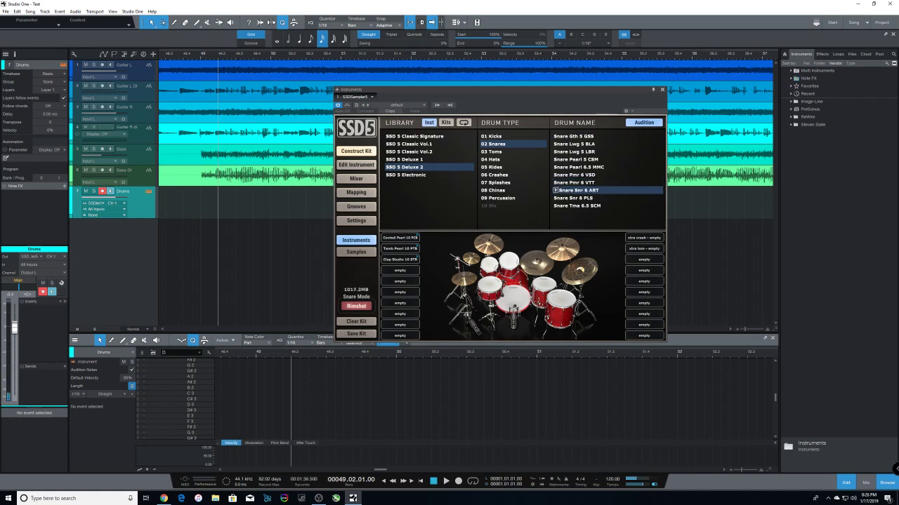
pyautogui.click(576, 198)
pyautogui.click(576, 206)
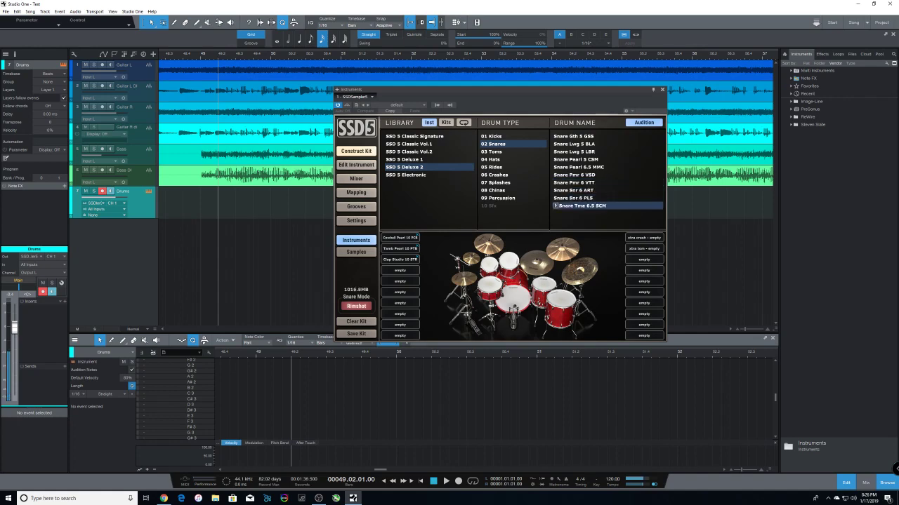
# Step: Switch to the SSD 5 Electronic library and audition its snares from Snare 808 Clappy through Snare Open Hat
pyautogui.click(404, 175)
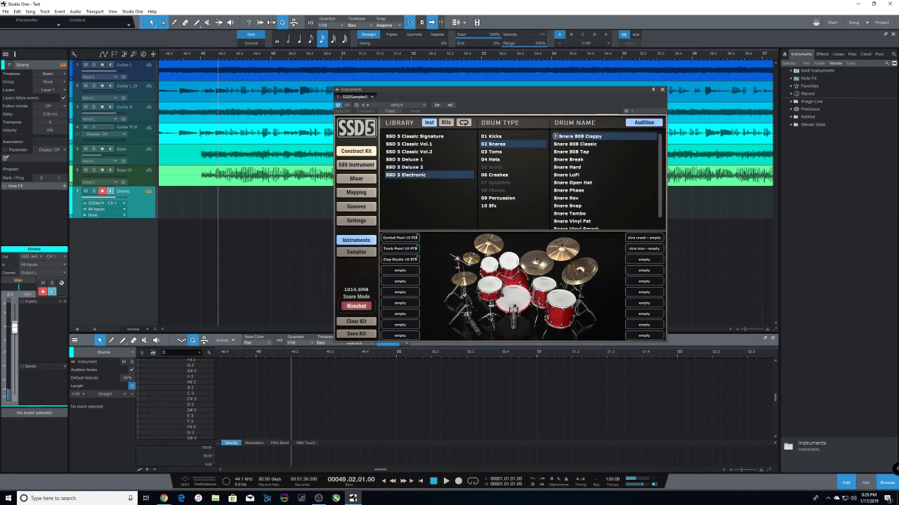
pyautogui.click(575, 144)
pyautogui.click(576, 152)
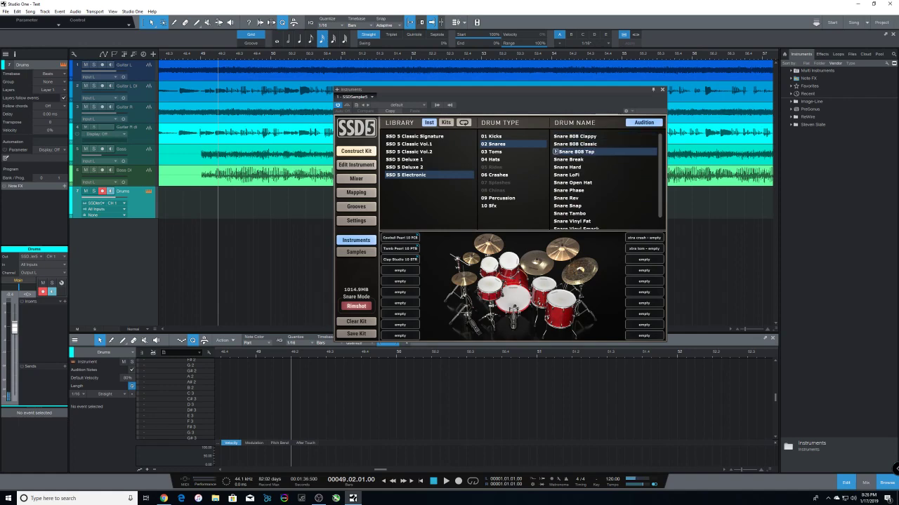
pyautogui.click(575, 160)
pyautogui.click(575, 167)
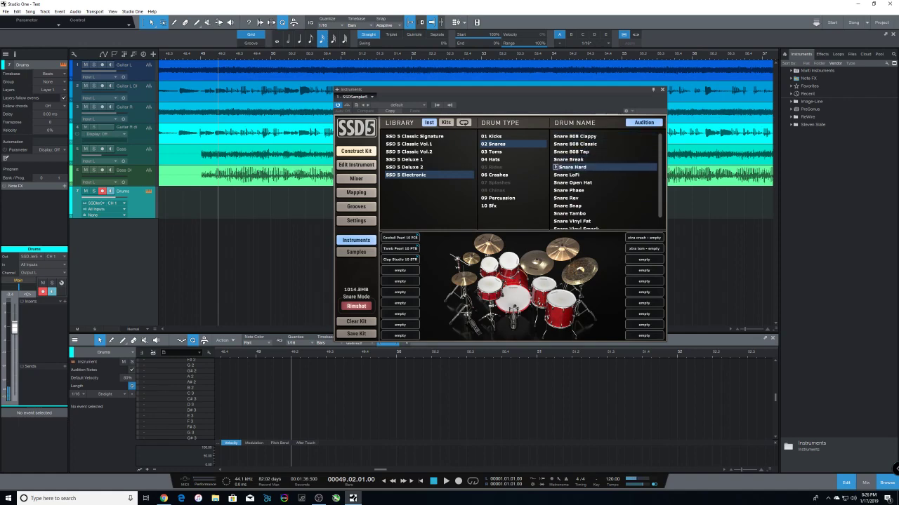
pyautogui.click(576, 175)
pyautogui.click(577, 183)
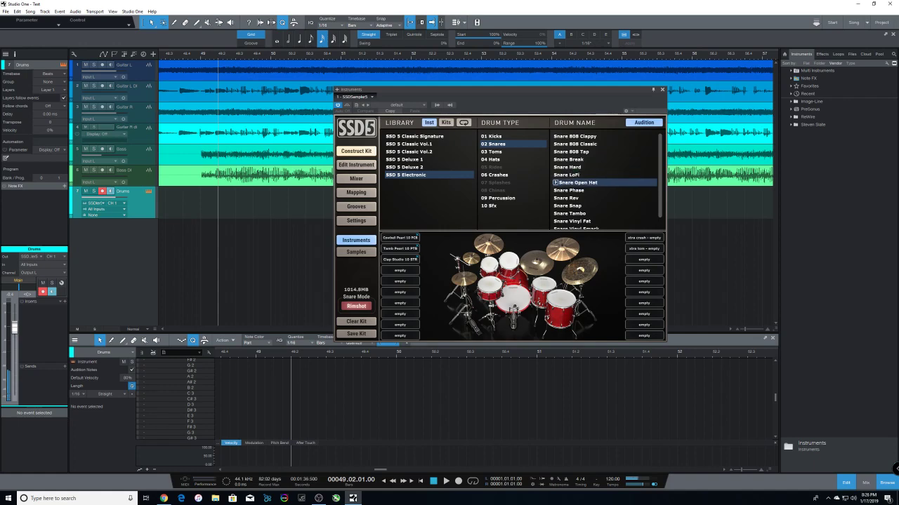
# Step: Audition the remaining Electronic snares from Snare Phase through Snare Vinyl Thin
pyautogui.click(573, 190)
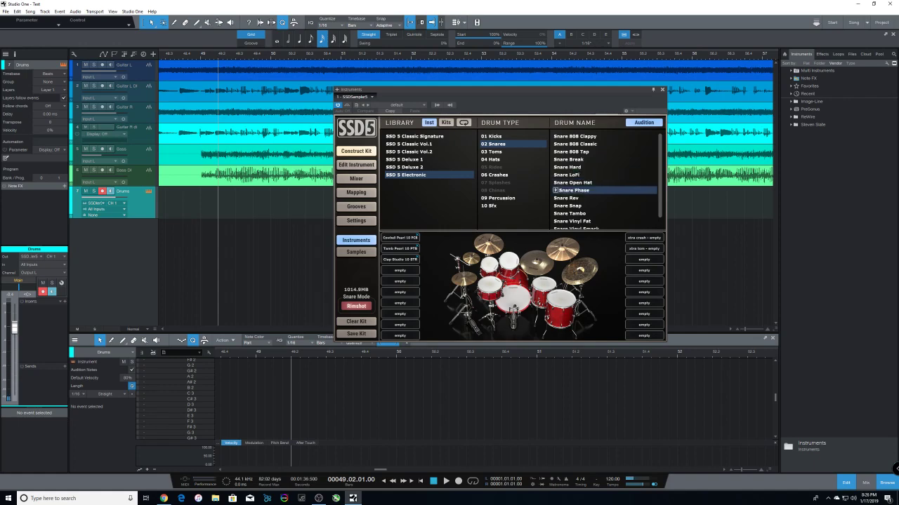
pyautogui.click(571, 198)
pyautogui.click(572, 205)
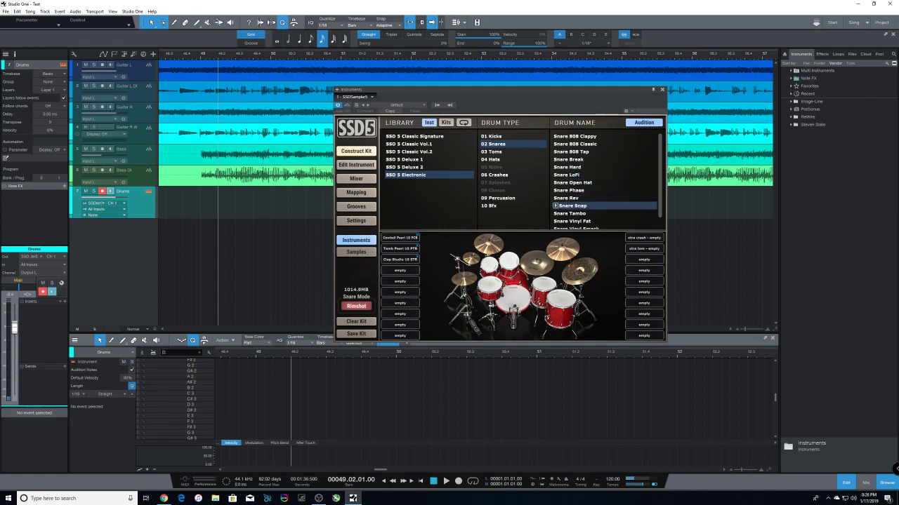
pyautogui.click(574, 214)
pyautogui.click(573, 222)
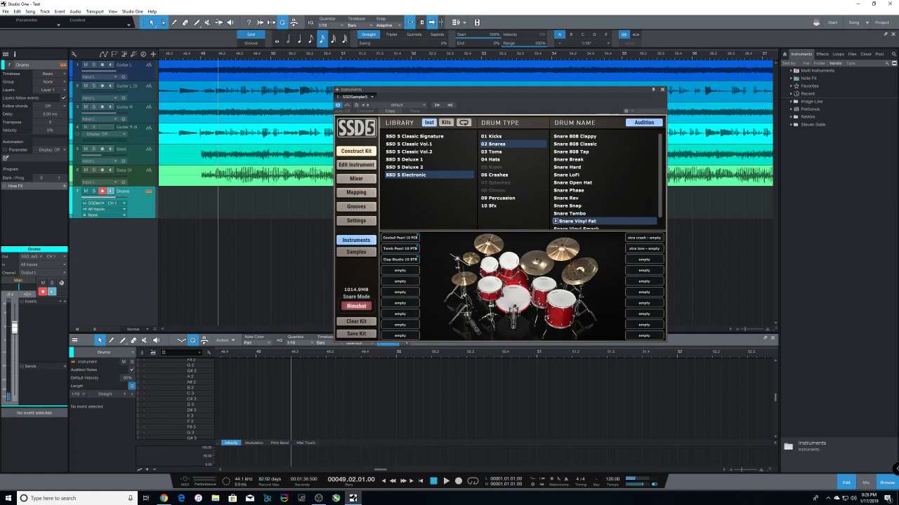
pyautogui.click(575, 228)
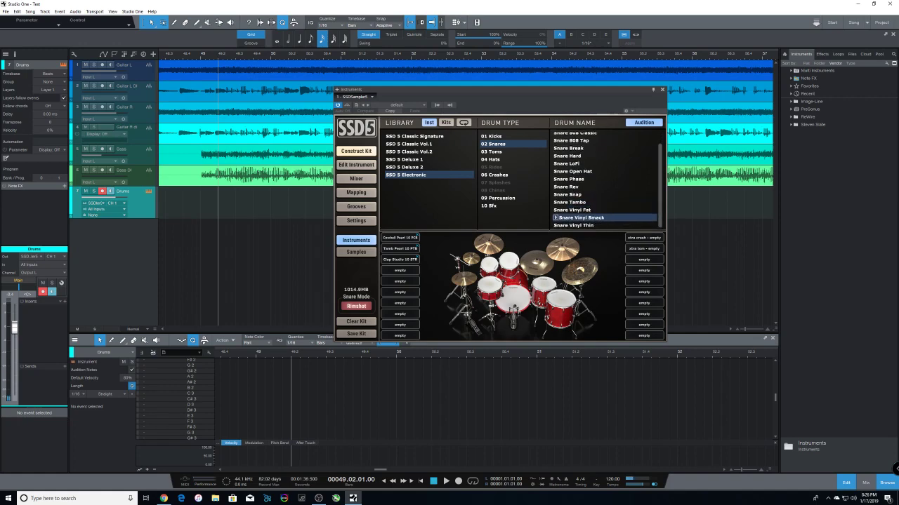
pyautogui.click(576, 225)
# Step: Show the toms of the SSD 5 Classic Signature library and audition them from Tom Never NRG 16 through Tom OldZep NRG 16
pyautogui.click(491, 152)
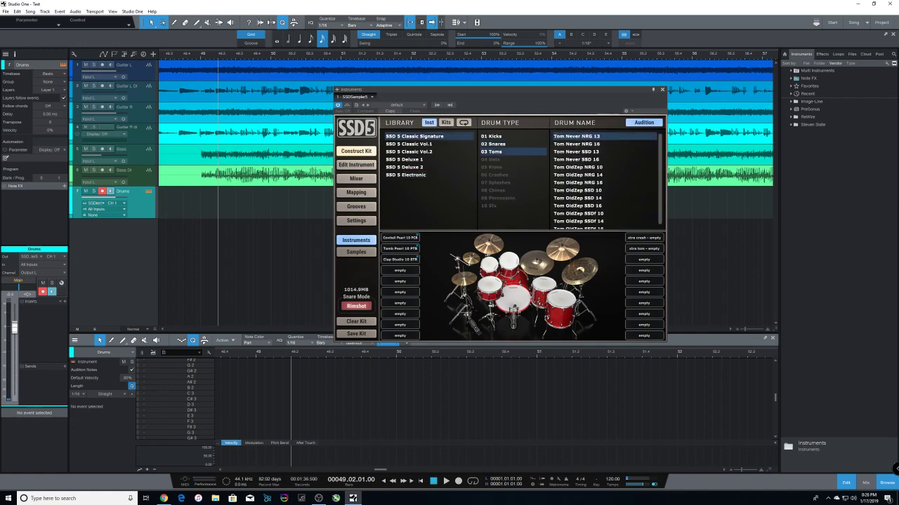
pyautogui.click(579, 144)
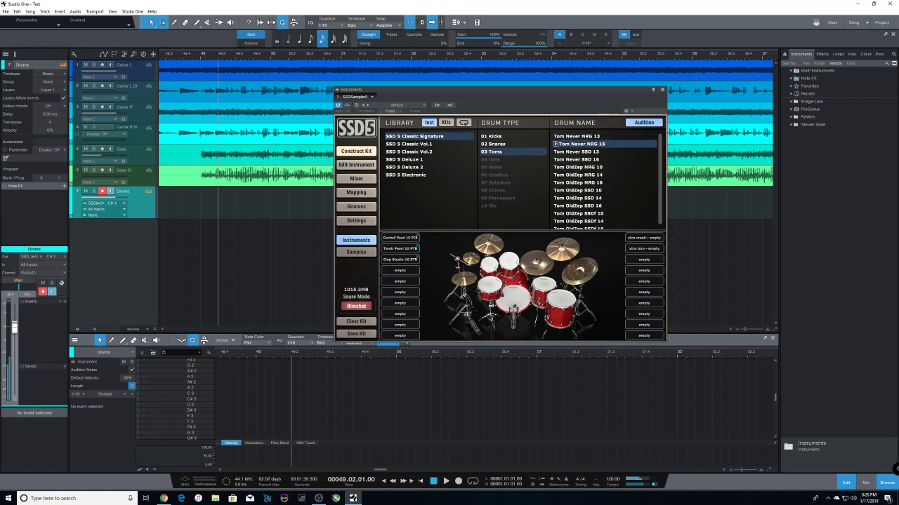
pyautogui.click(577, 152)
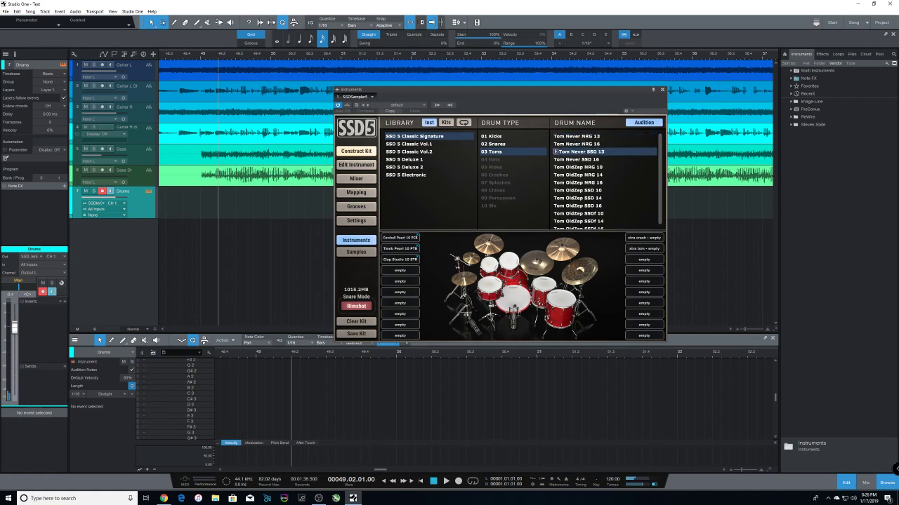
pyautogui.click(579, 159)
pyautogui.click(578, 167)
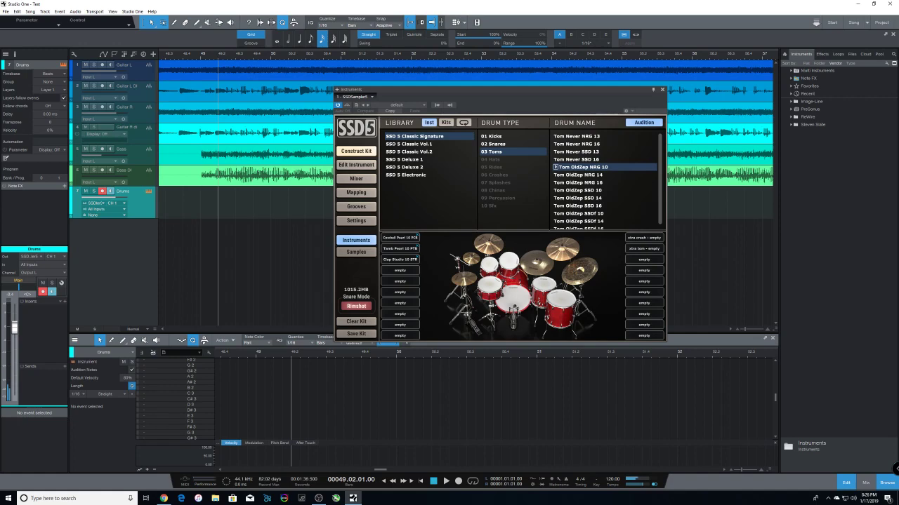
pyautogui.click(580, 175)
pyautogui.click(579, 182)
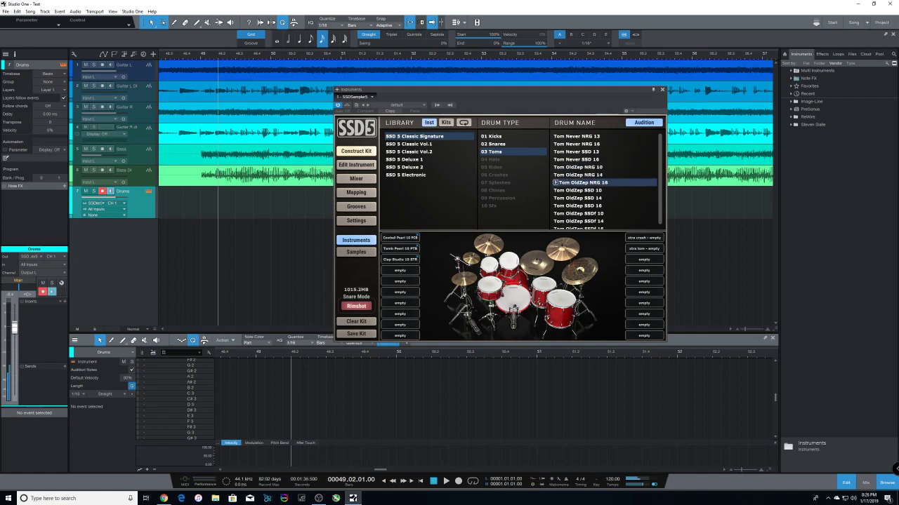
# Step: Audition the remaining Classic Signature toms from Tom OldZep SSD 10 through Tom OldZep SSDf 16
pyautogui.click(580, 190)
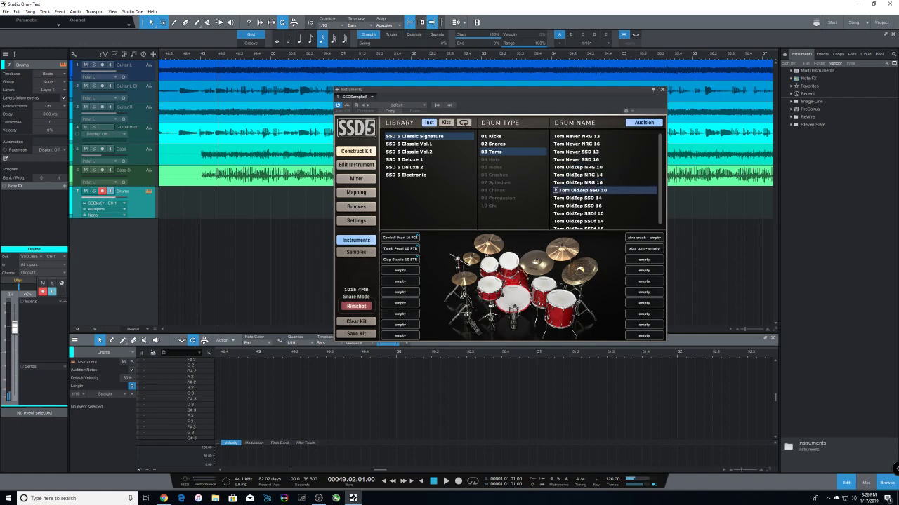
pyautogui.click(580, 198)
pyautogui.click(580, 206)
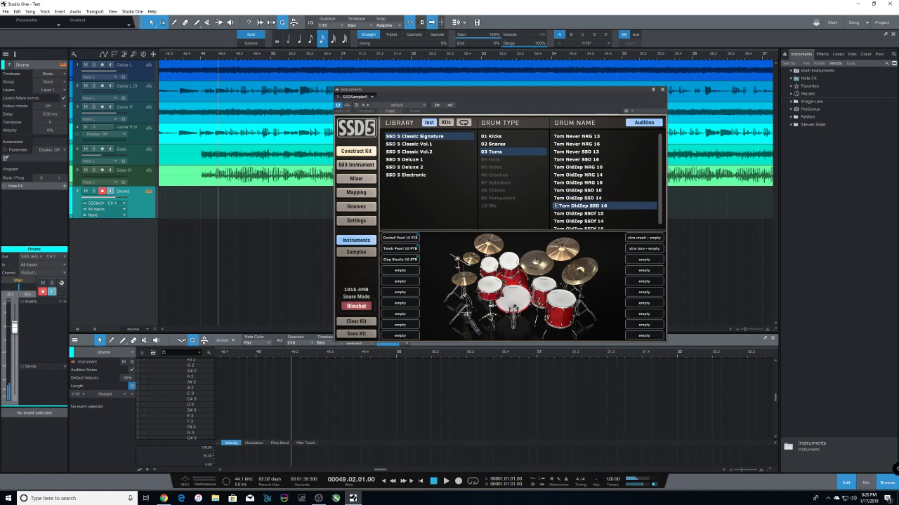
pyautogui.click(580, 213)
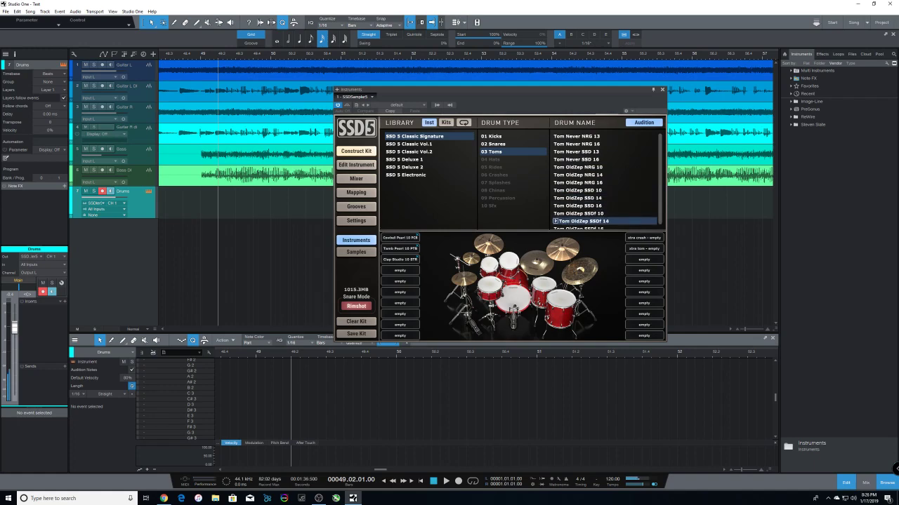
pyautogui.click(580, 220)
pyautogui.click(580, 226)
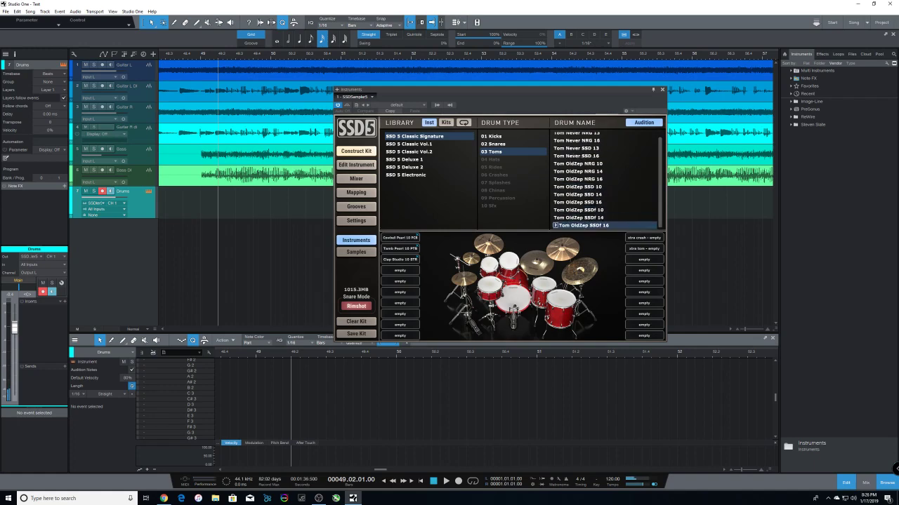
# Step: Switch to the SSD 5 Classic Vol.1 library and audition its Birch toms from Tom Birch NRG 10 through Tom Birch SSD 16
pyautogui.press('Down')
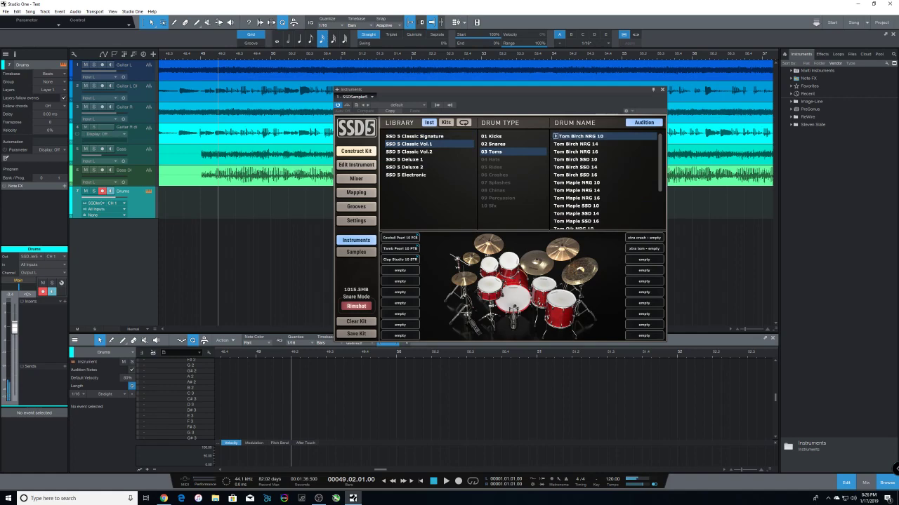
pyautogui.click(578, 144)
pyautogui.click(580, 152)
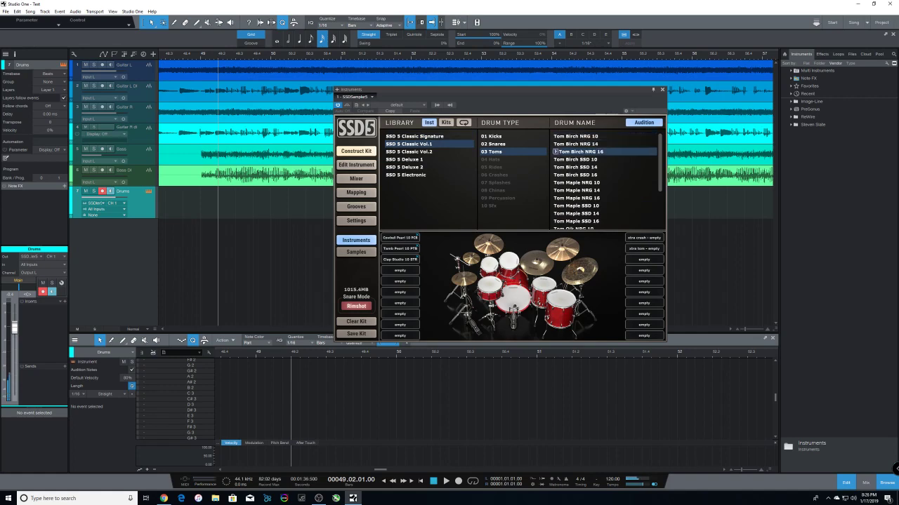
pyautogui.click(579, 159)
pyautogui.click(578, 167)
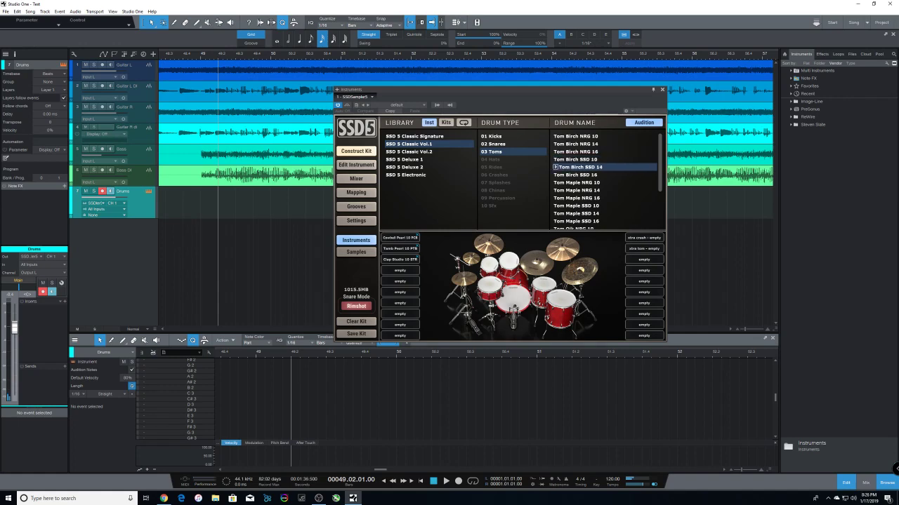
pyautogui.click(578, 174)
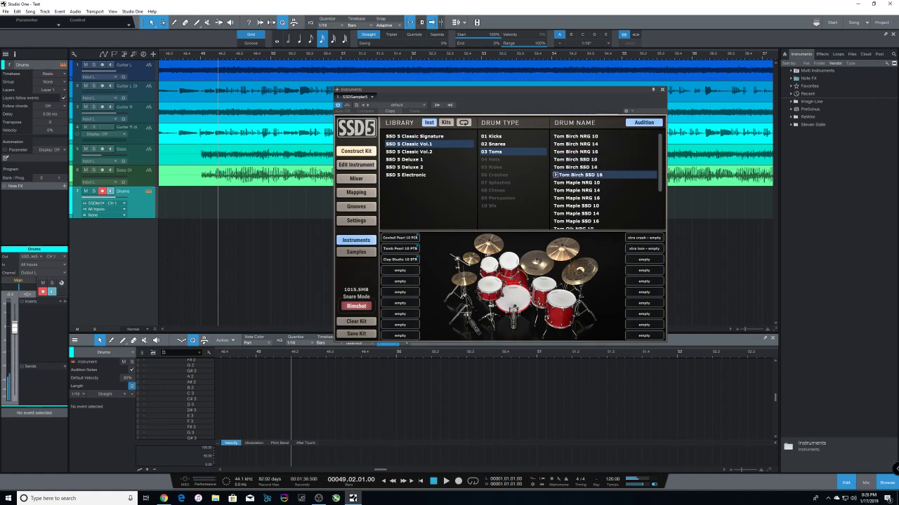
# Step: Audition the Classic Vol.1 Maple toms from Tom Maple NRG 10 through Tom Maple SSD 16
pyautogui.click(580, 183)
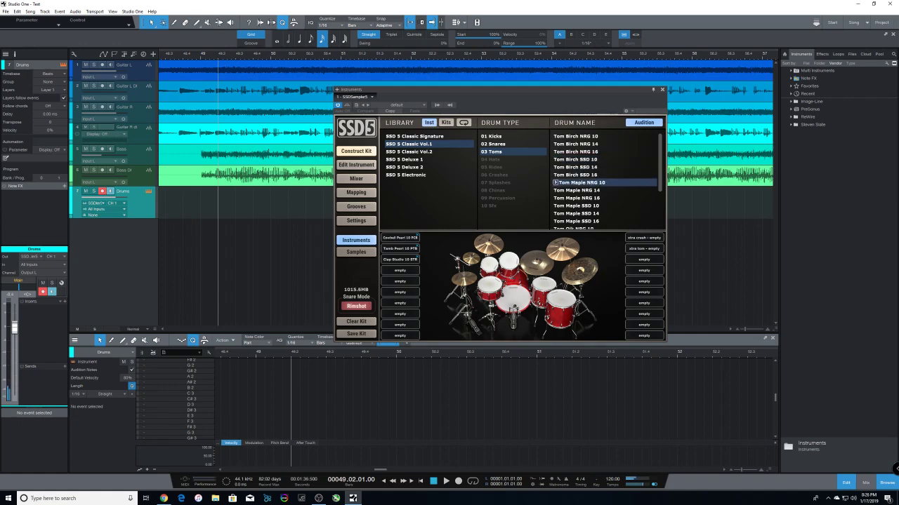
pyautogui.click(578, 190)
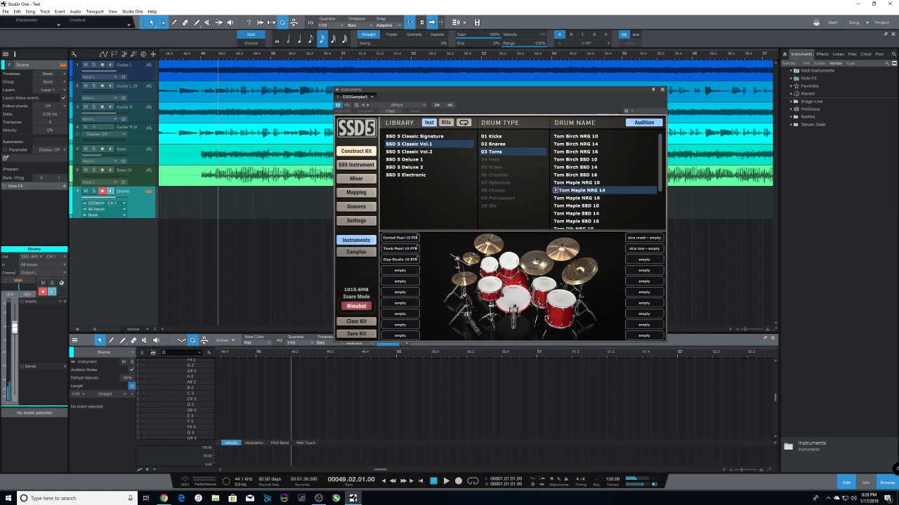
pyautogui.click(579, 198)
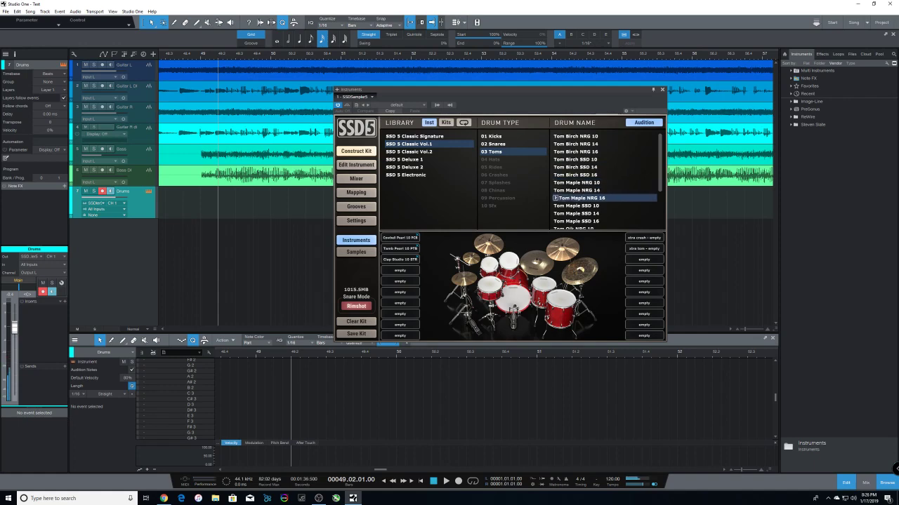
pyautogui.click(579, 206)
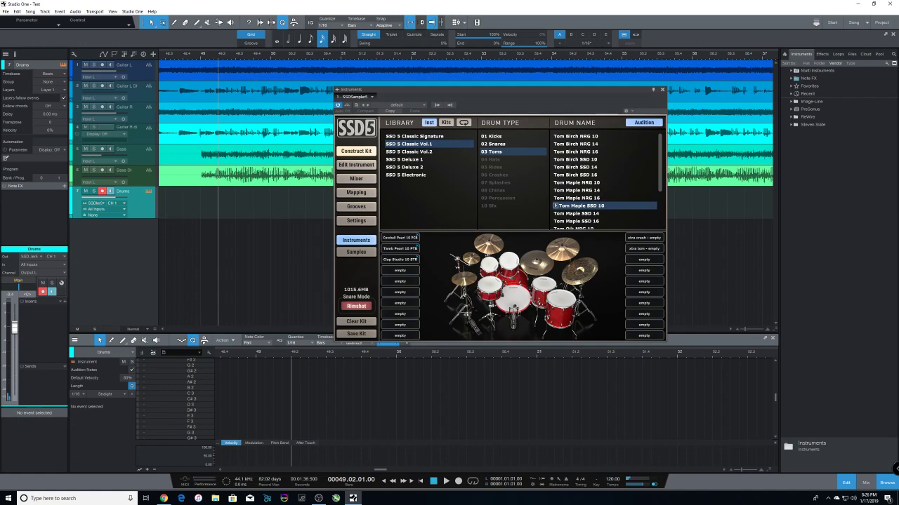
pyautogui.click(578, 213)
pyautogui.scroll(-2, 604, 181)
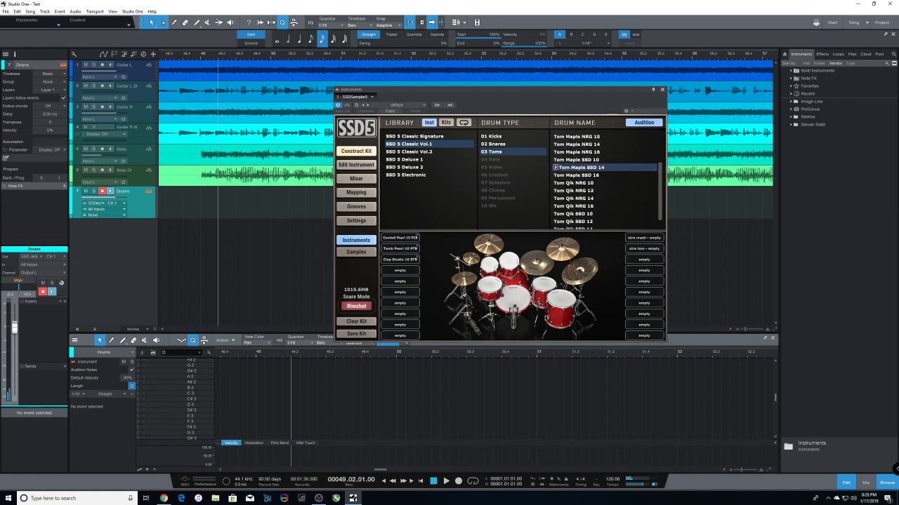
pyautogui.click(579, 175)
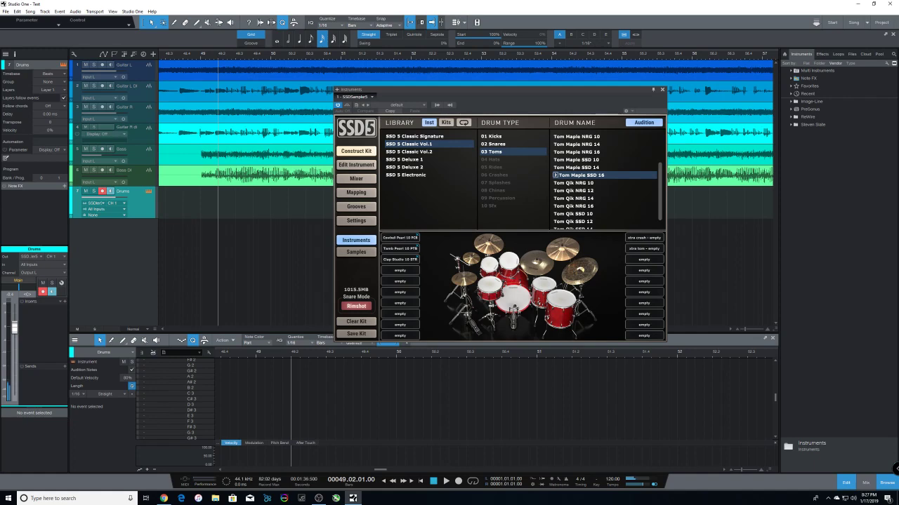
# Step: Audition the Classic Vol.1 Qik toms from Tom Qik NRG 10 through Tom Qik SSD 16
pyautogui.click(578, 182)
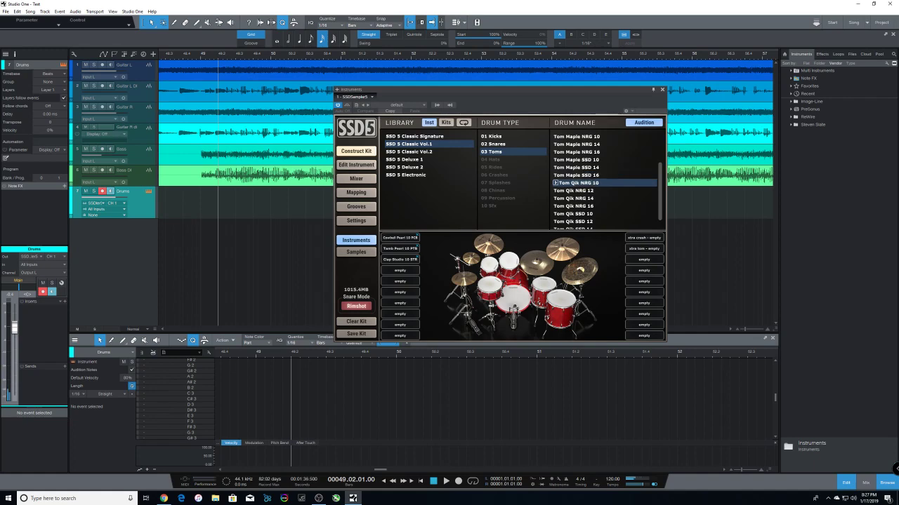
pyautogui.click(579, 190)
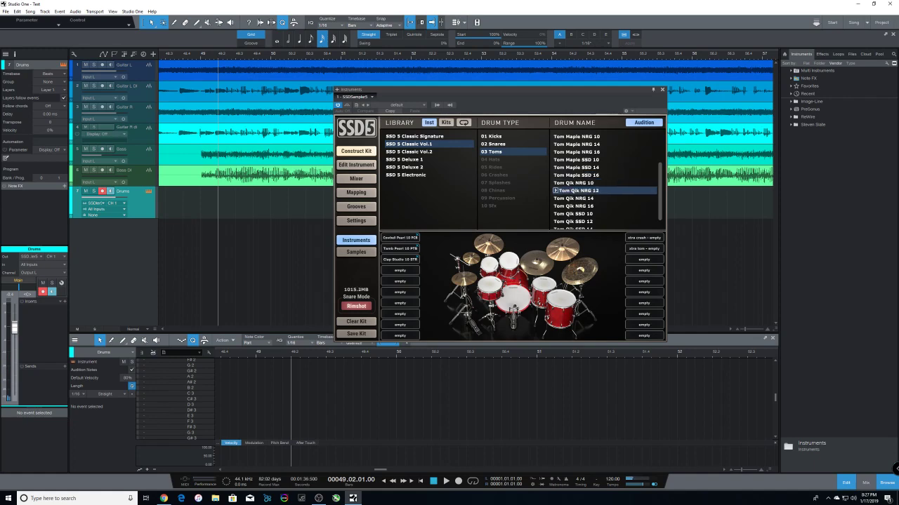
pyautogui.click(579, 198)
pyautogui.click(579, 205)
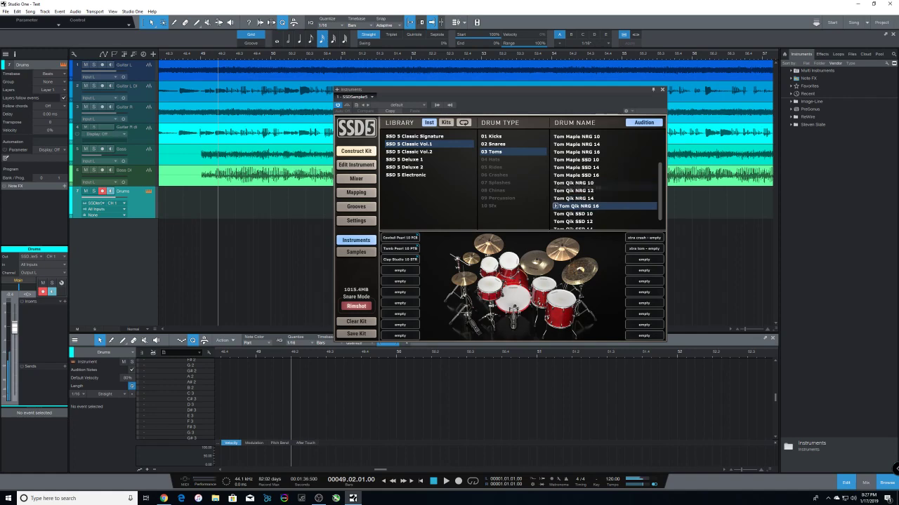
pyautogui.scroll(-1, 579, 206)
pyautogui.click(579, 202)
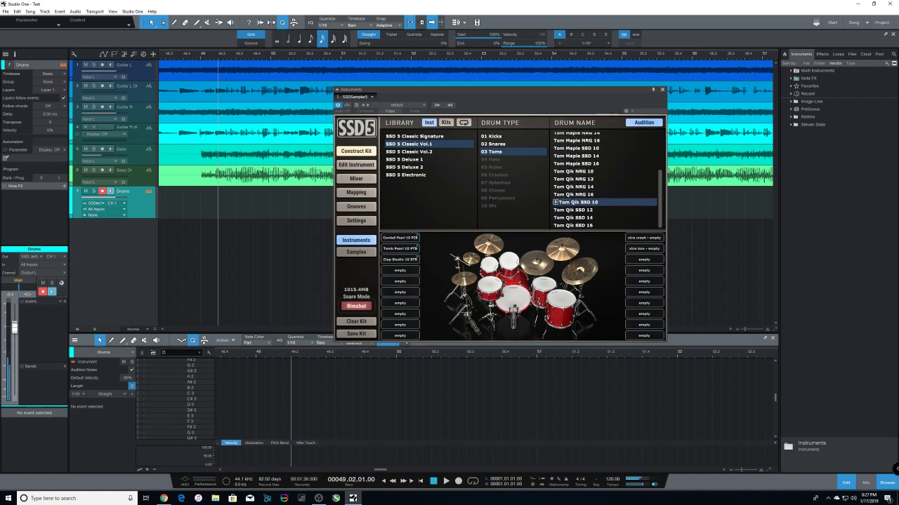
pyautogui.click(578, 210)
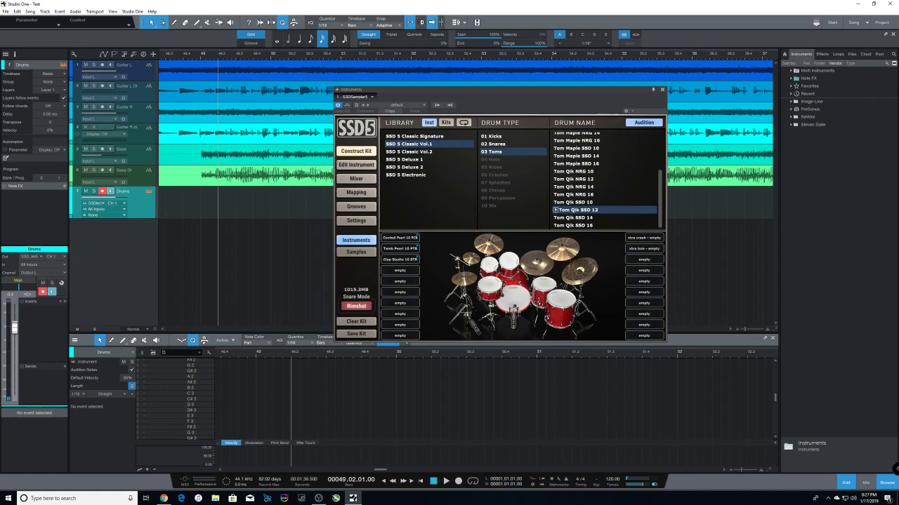
pyautogui.click(579, 217)
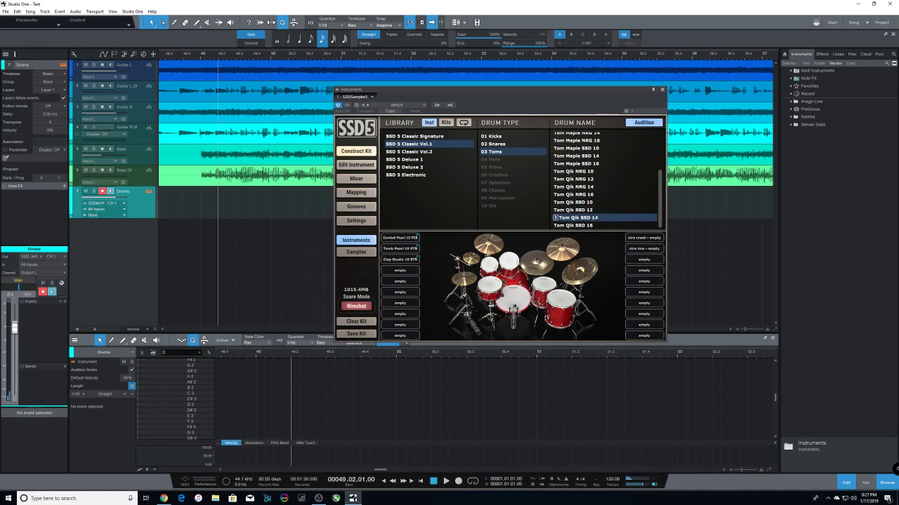
pyautogui.click(578, 225)
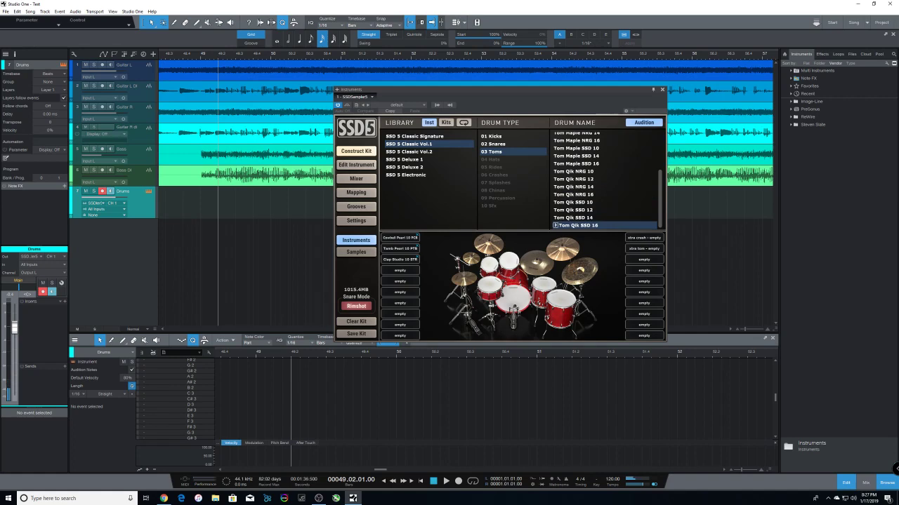
# Step: Switch to the SSD 5 Classic Vol.2 library and audition its Fat toms from Tom Fat NRG 10 through Tom Fat SSD 16
pyautogui.click(408, 151)
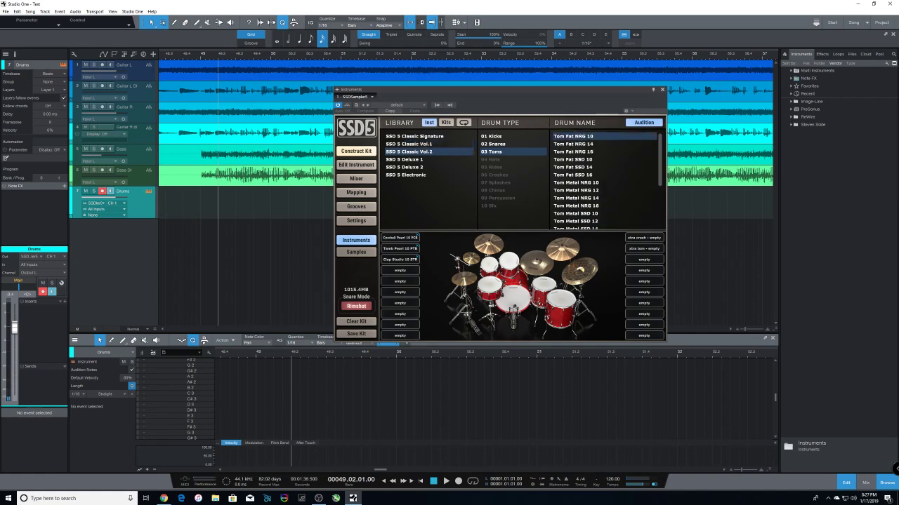
pyautogui.click(555, 136)
pyautogui.click(575, 144)
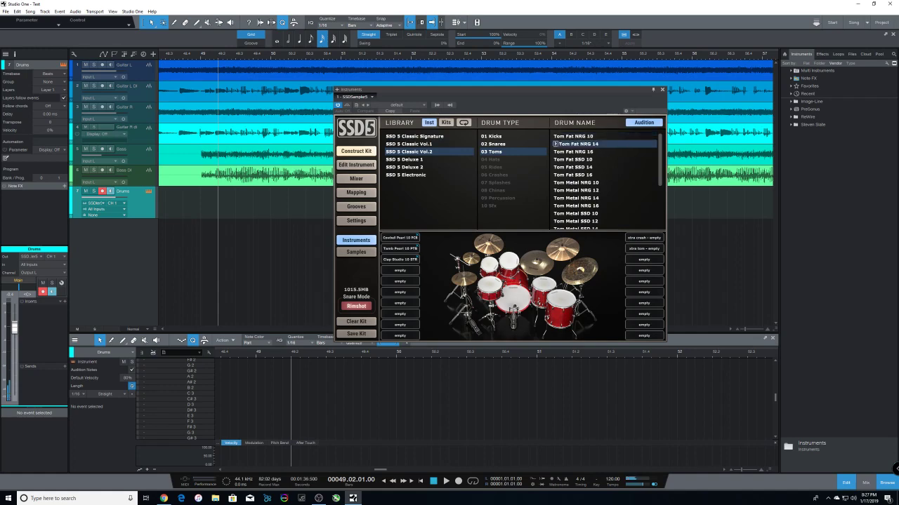
pyautogui.click(576, 152)
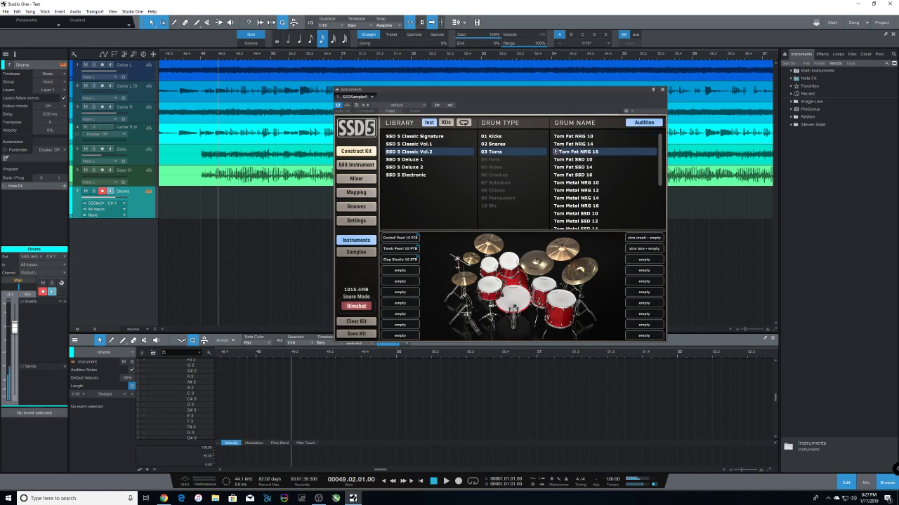
pyautogui.click(575, 160)
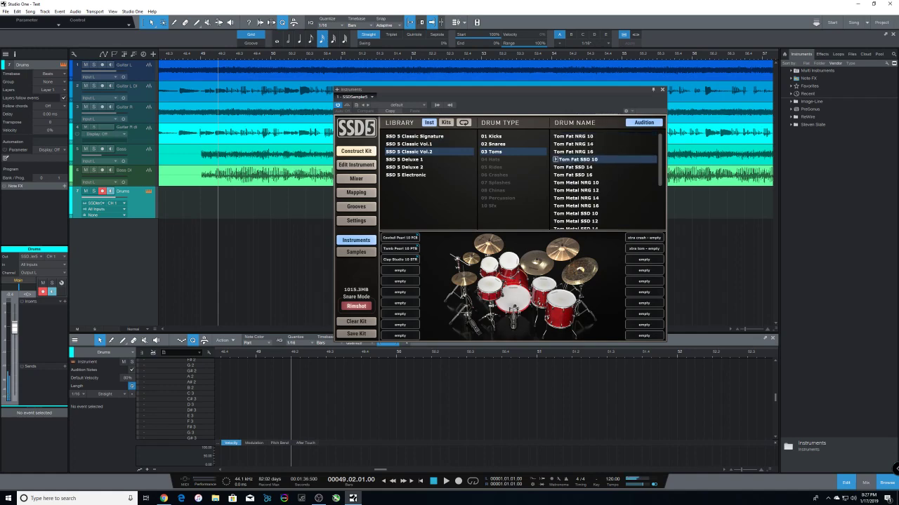
pyautogui.click(576, 167)
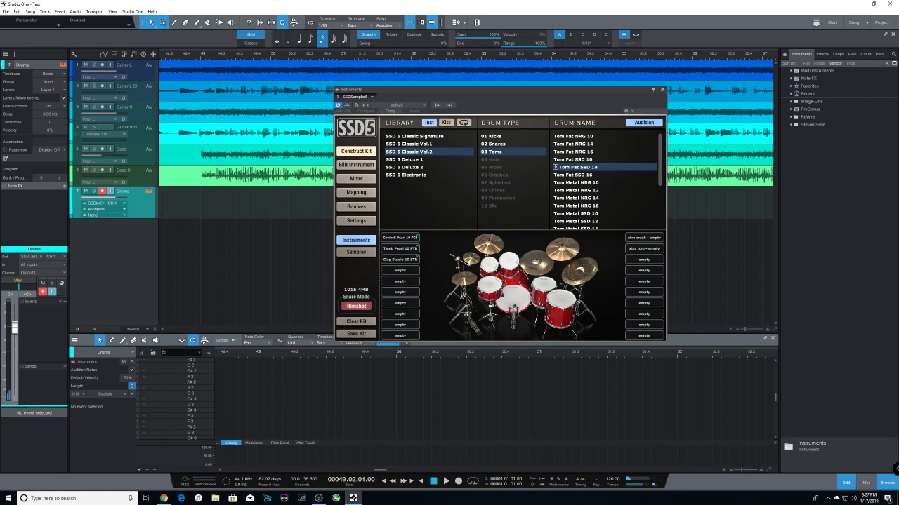
pyautogui.click(576, 175)
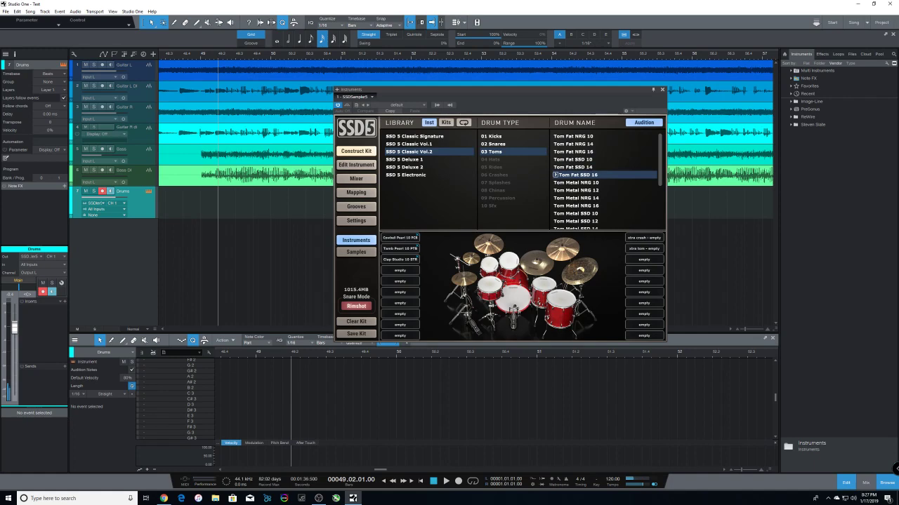
# Step: Audition the Classic Vol.2 Metal toms from Tom Metal NRG 10 through Tom Metal SSD 16
pyautogui.click(576, 183)
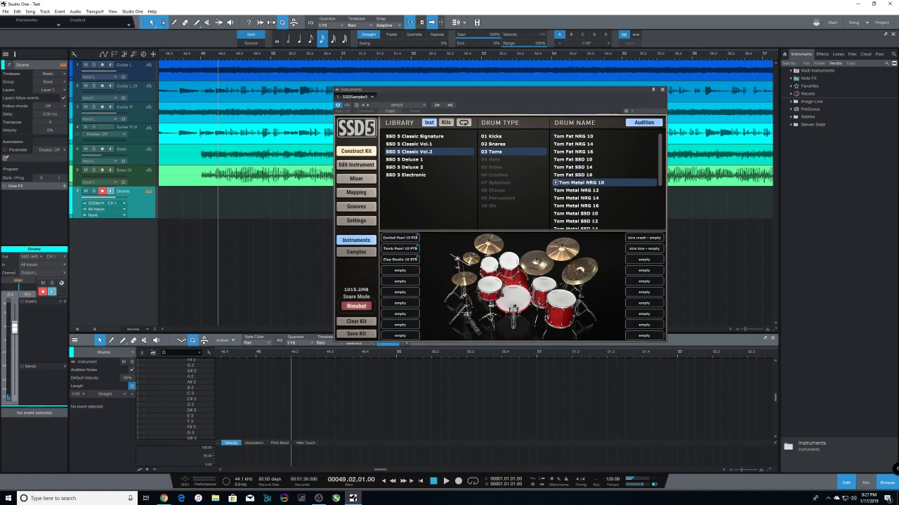
pyautogui.click(576, 190)
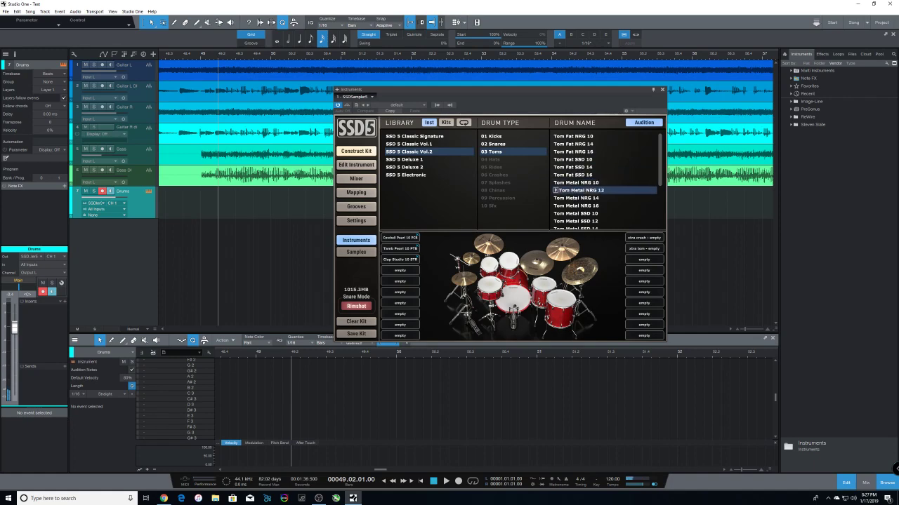
pyautogui.click(579, 198)
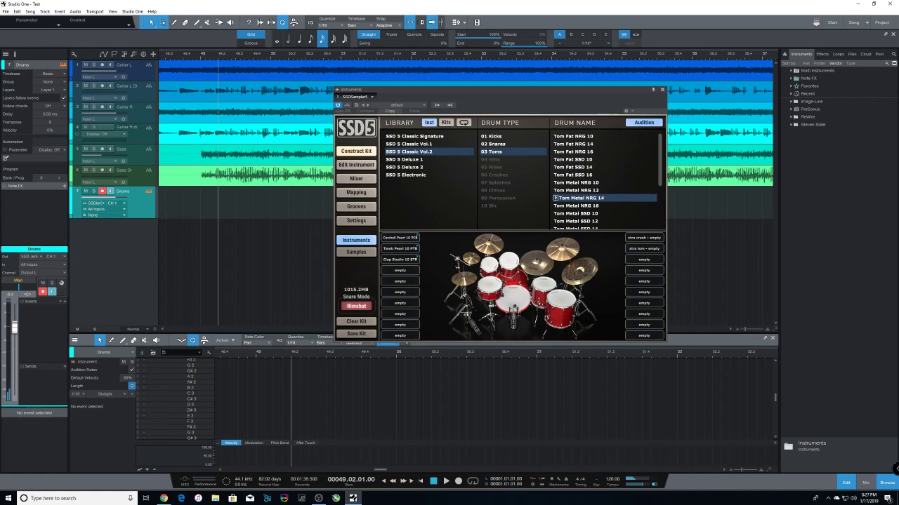
pyautogui.click(579, 206)
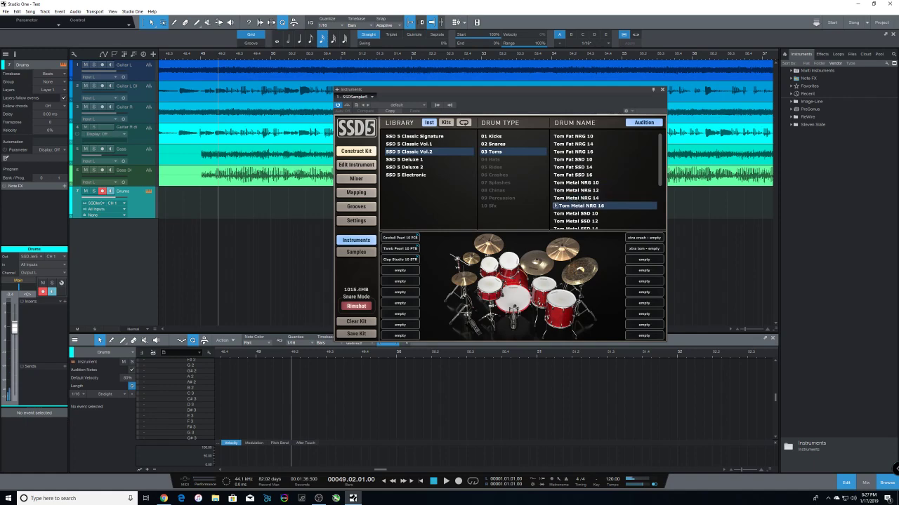
pyautogui.click(580, 213)
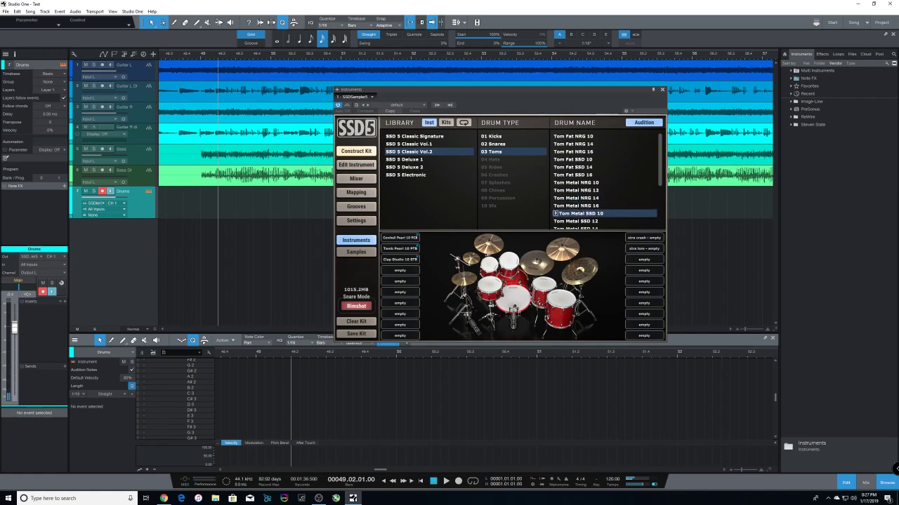
pyautogui.click(579, 222)
pyautogui.scroll(-3, 605, 180)
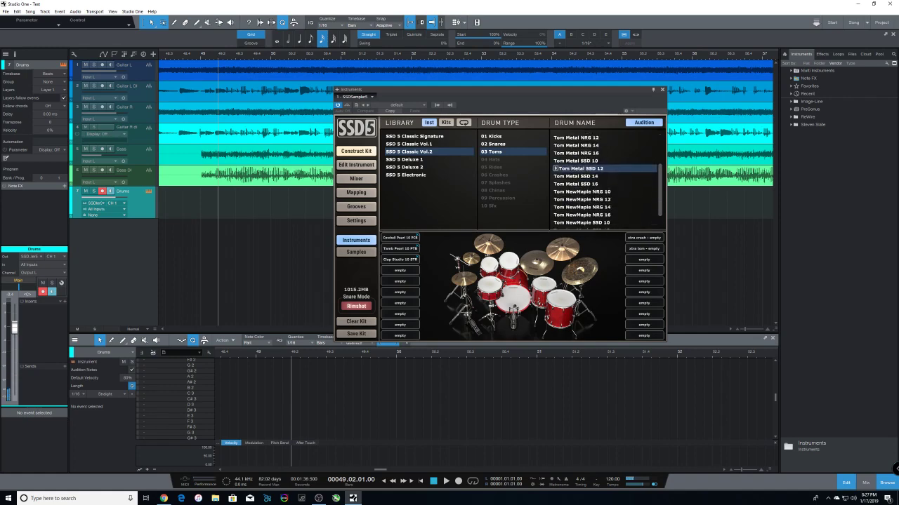
pyautogui.click(579, 156)
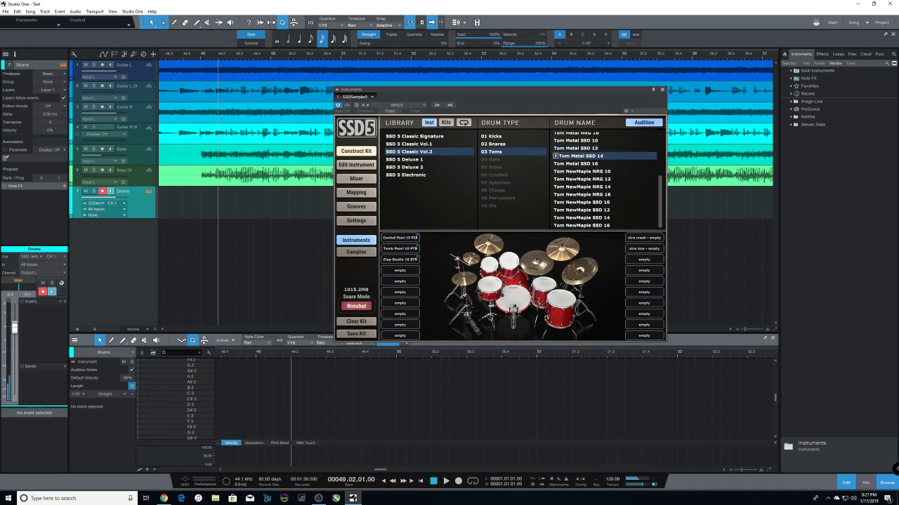
pyautogui.click(579, 164)
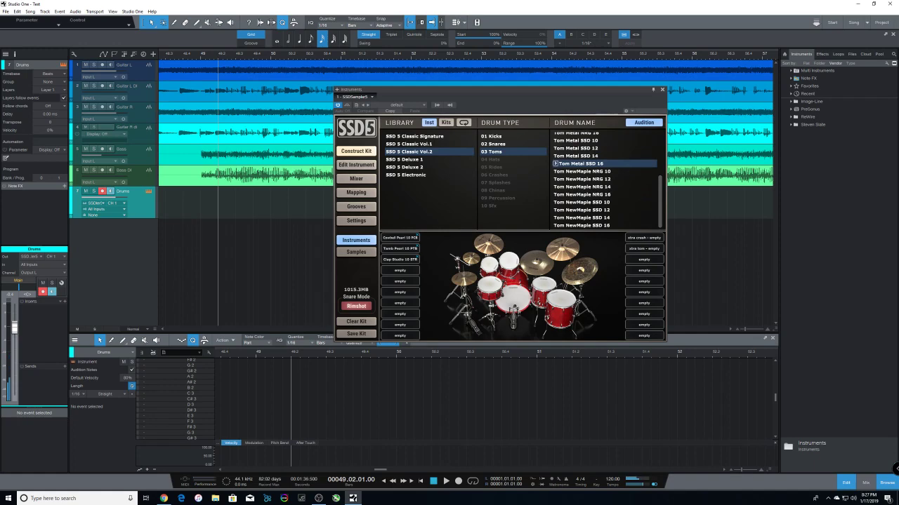
# Step: Audition the Classic Vol.2 NewMaple toms from Tom NewMaple NRG 10 through Tom NewMaple SSD 16
pyautogui.click(581, 172)
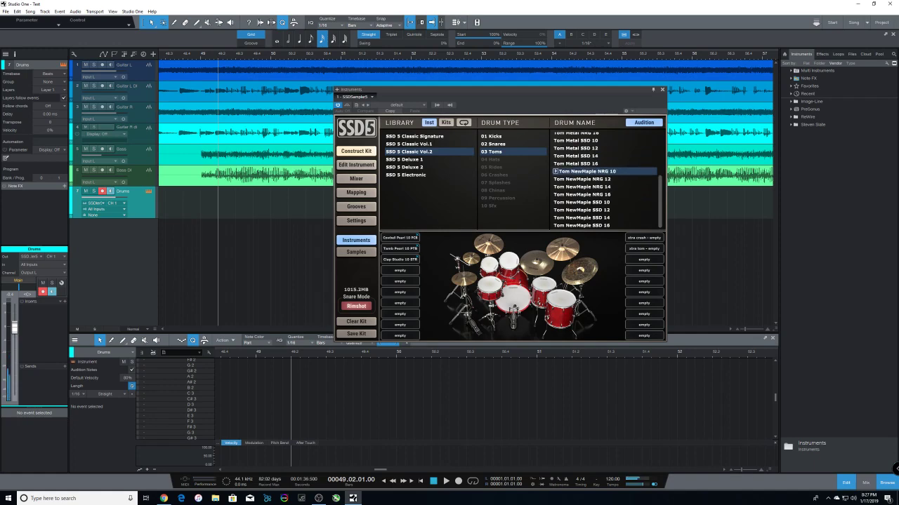
pyautogui.click(582, 179)
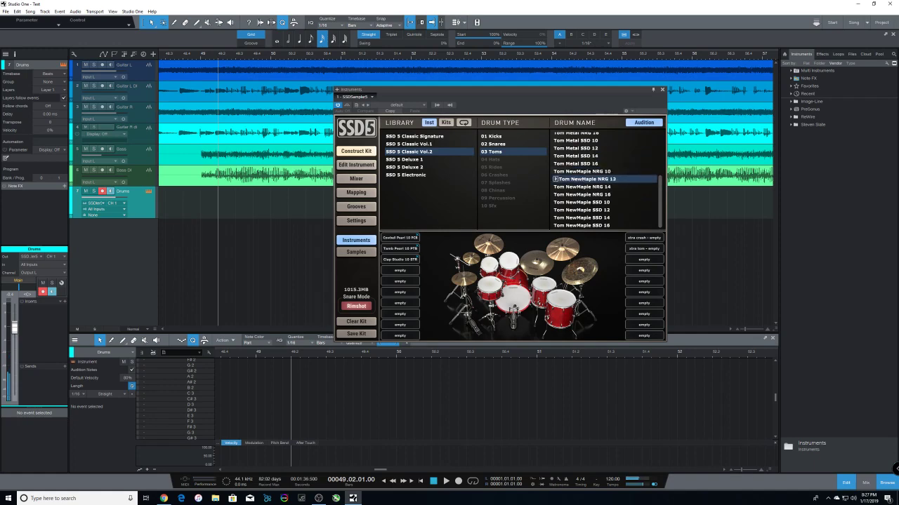
pyautogui.click(581, 187)
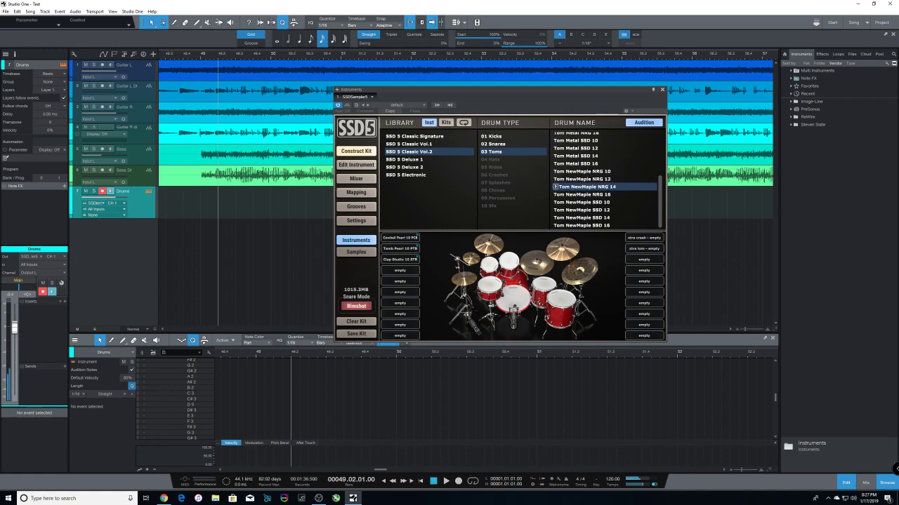
pyautogui.click(581, 195)
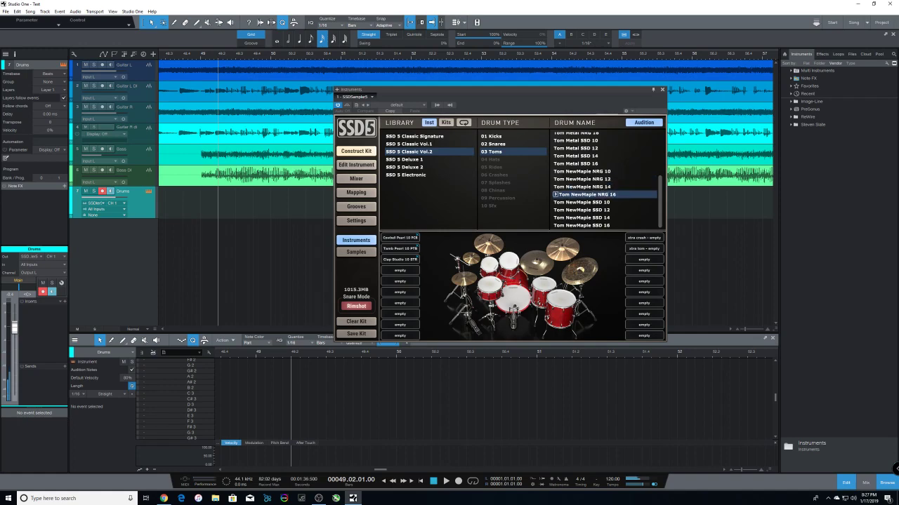
pyautogui.click(581, 202)
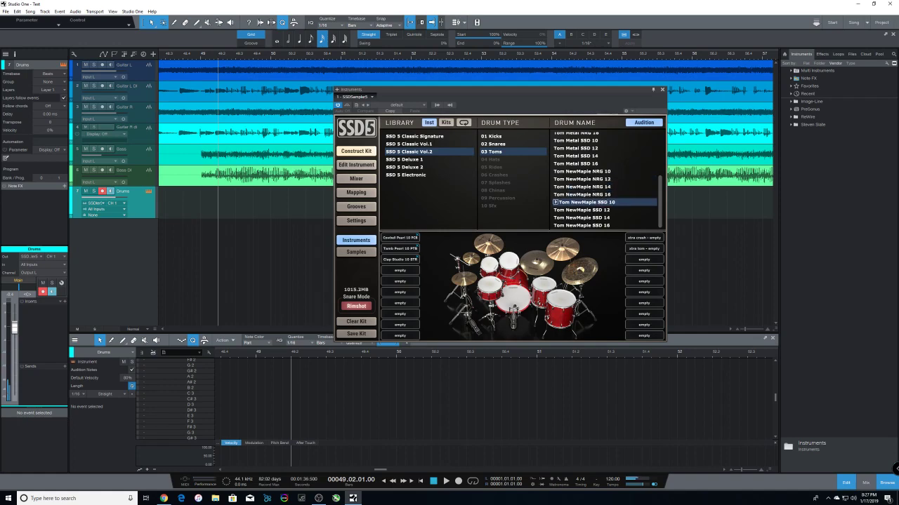
pyautogui.click(581, 210)
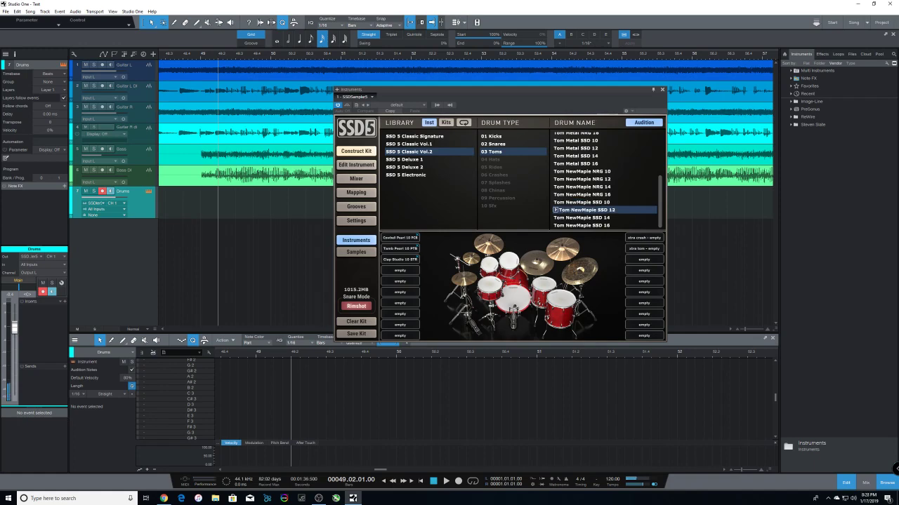
pyautogui.click(581, 217)
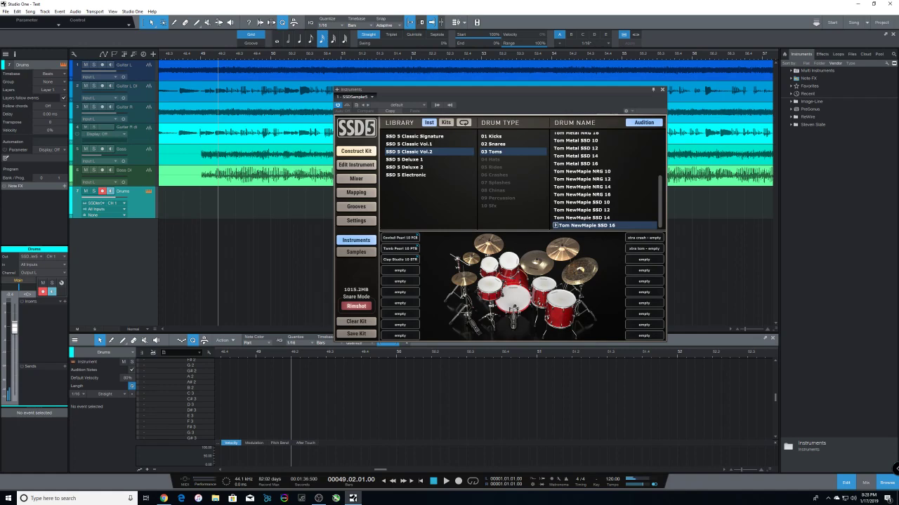
# Step: Switch to the SSD 5 Deluxe 1 library and audition its Drw toms from Tom Drw MPL 10 through Tom Drw MPL 16
pyautogui.click(403, 160)
pyautogui.click(555, 137)
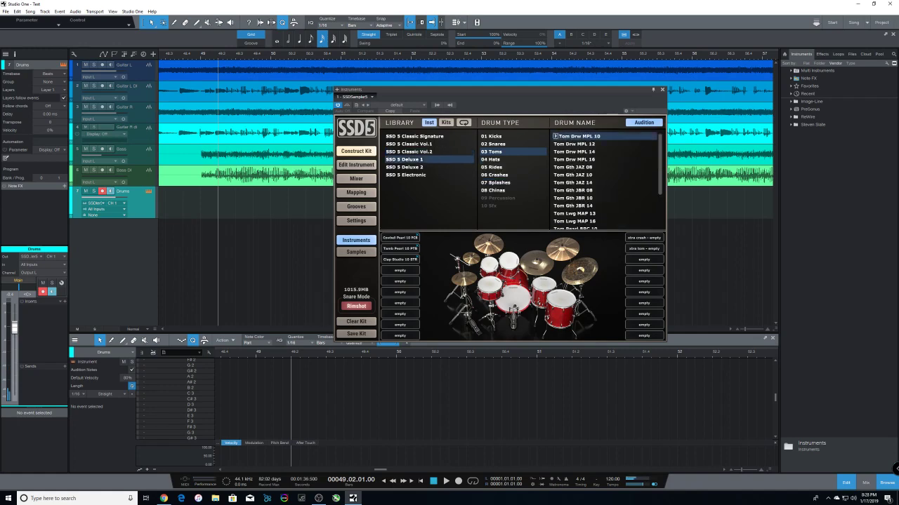
pyautogui.click(576, 143)
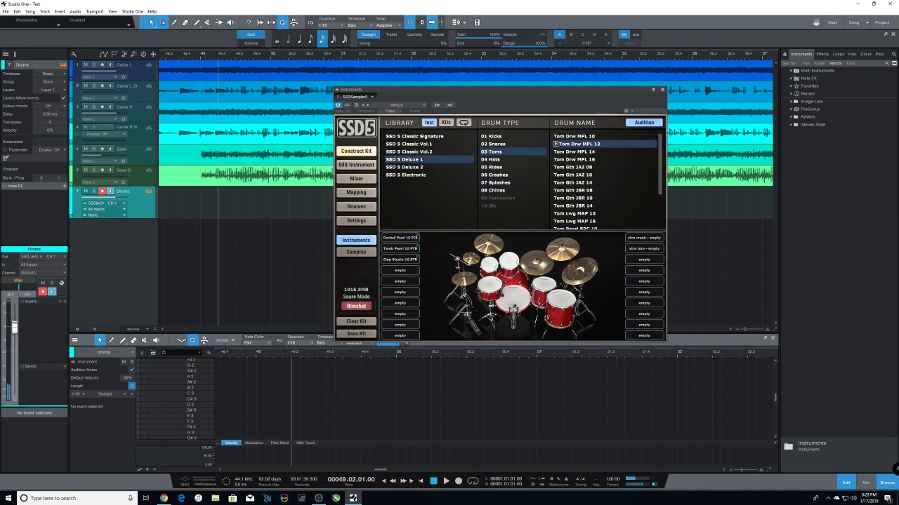
pyautogui.click(576, 152)
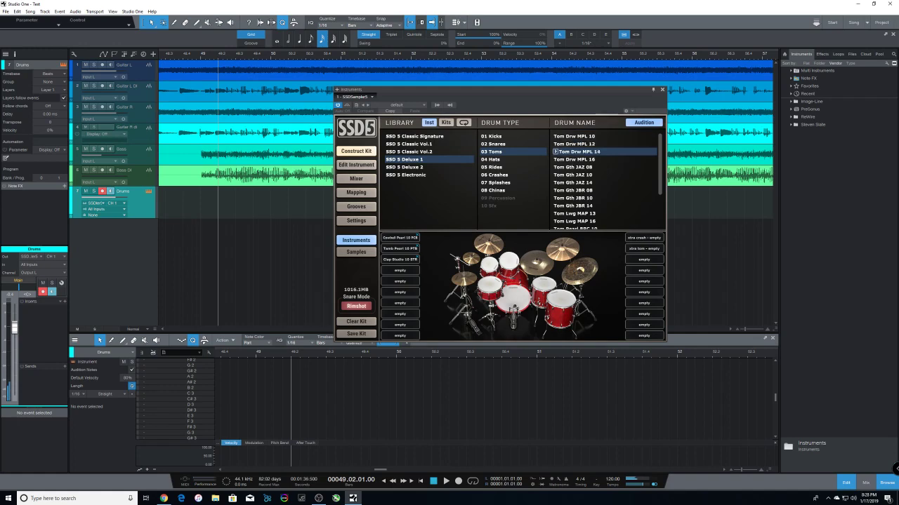
pyautogui.click(575, 159)
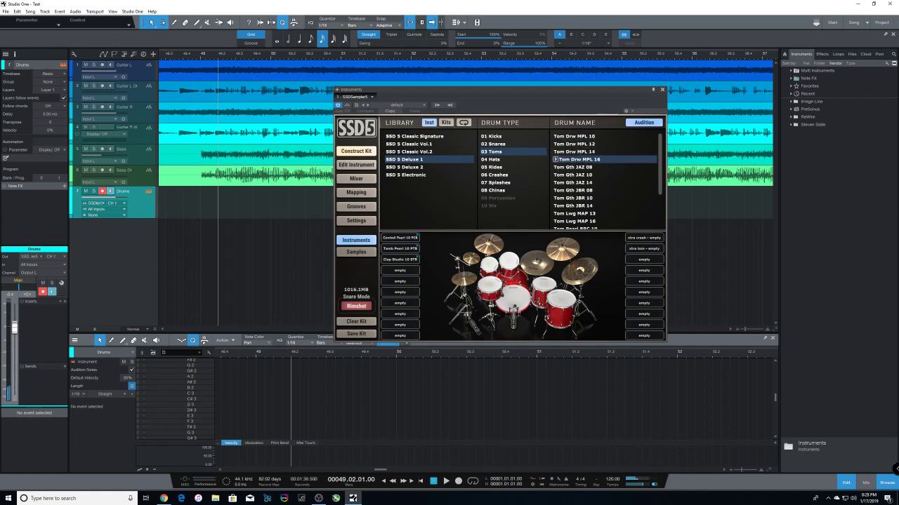
# Step: Audition the Deluxe 1 Gth toms from Tom Gth JAZ 08 through Tom Gth JBR 14
pyautogui.click(576, 167)
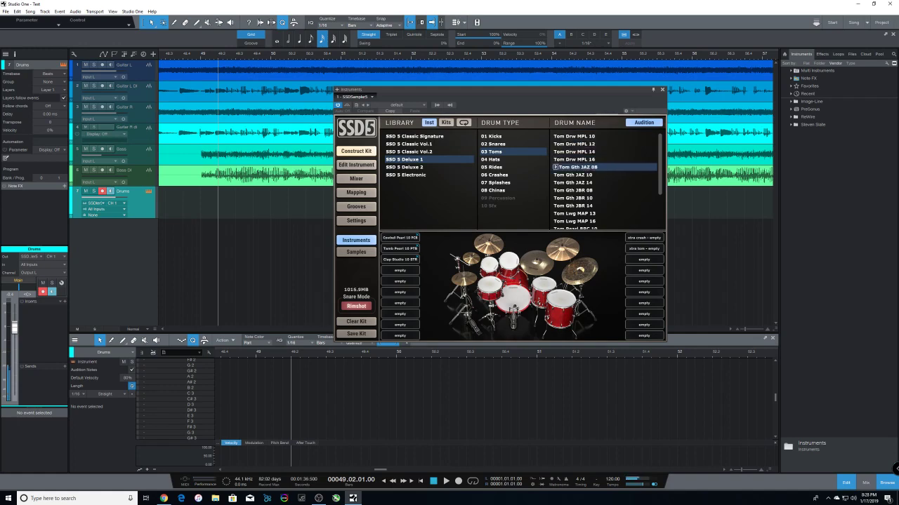
pyautogui.click(576, 175)
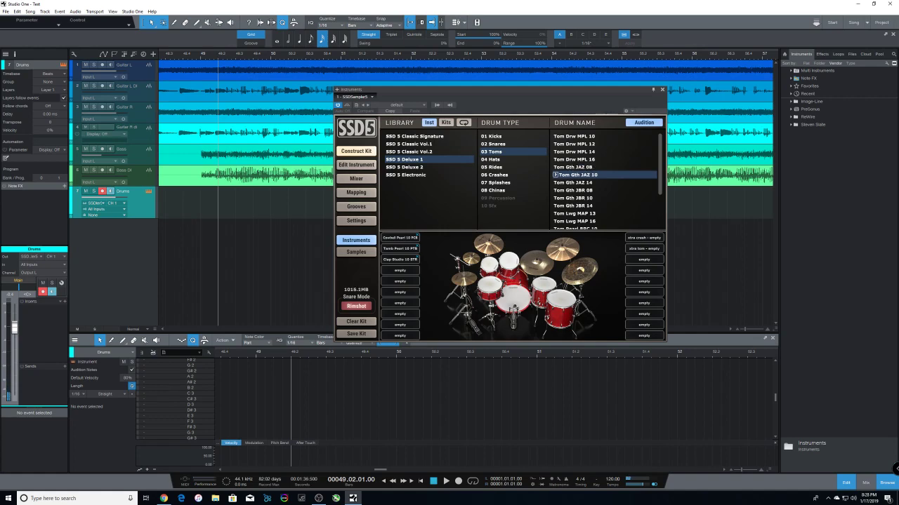
pyautogui.click(575, 183)
pyautogui.click(576, 190)
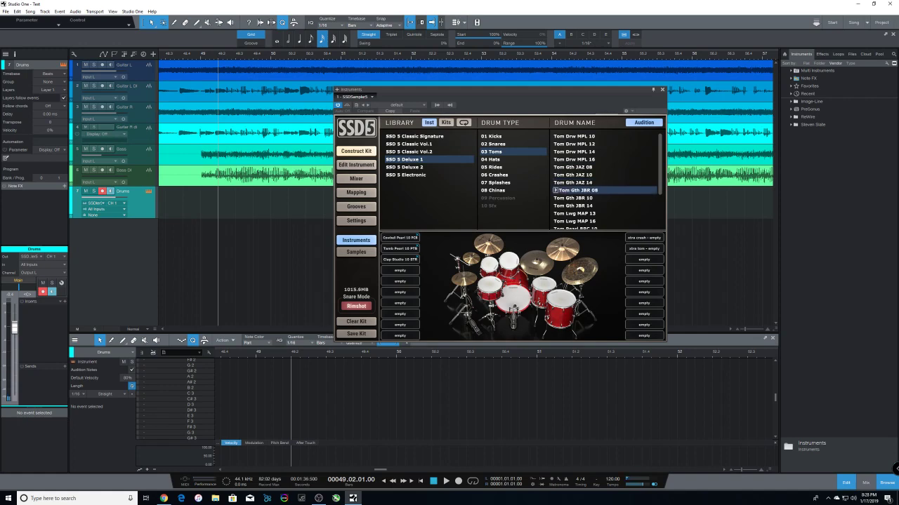
pyautogui.click(576, 198)
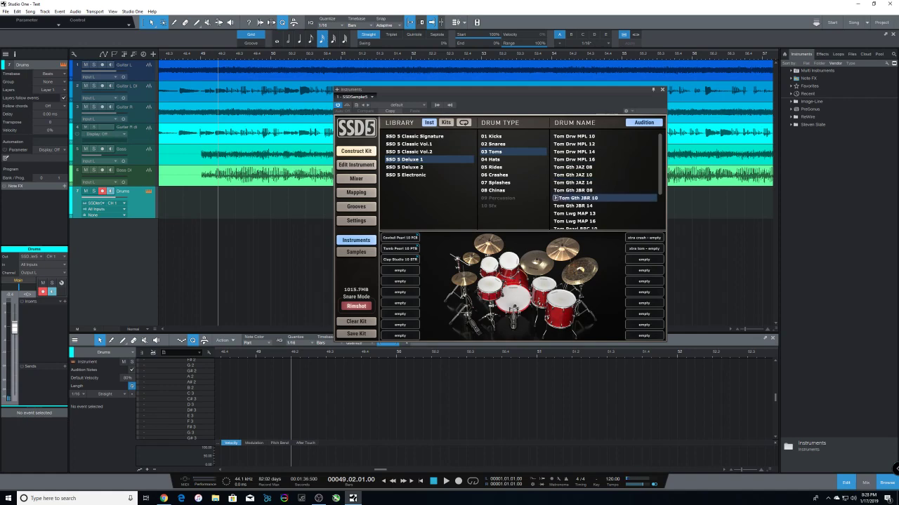
pyautogui.click(576, 206)
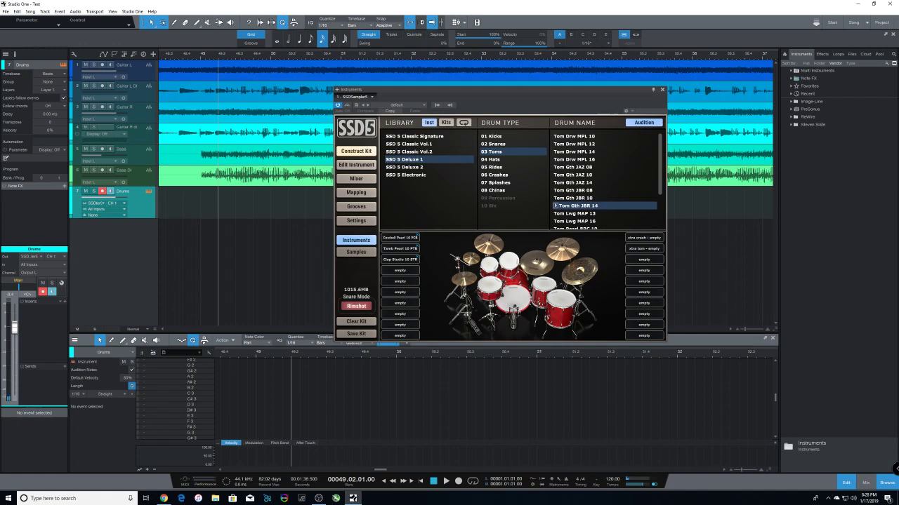
# Step: Audition the two Deluxe 1 Lwg toms, Tom Lwg MAP 13 and Tom Lwg MAP 16
pyautogui.click(576, 213)
pyautogui.scroll(-2, 604, 182)
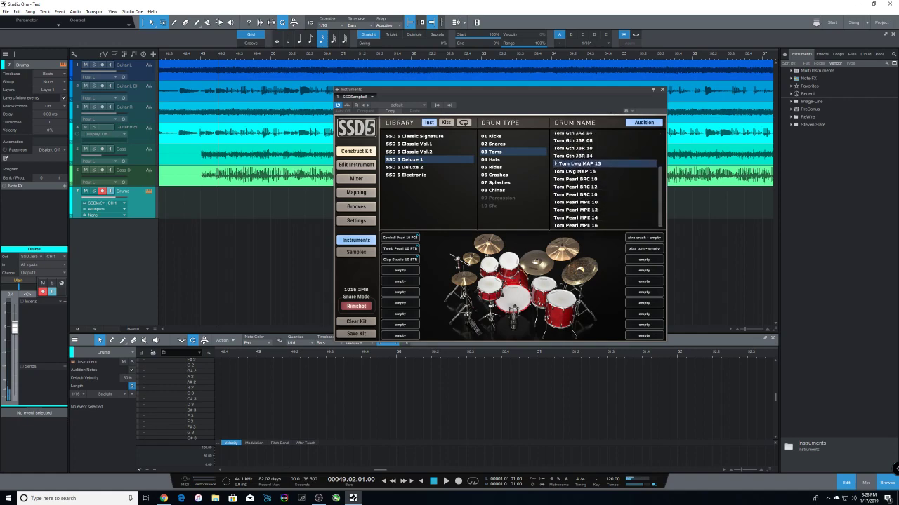
pyautogui.click(576, 171)
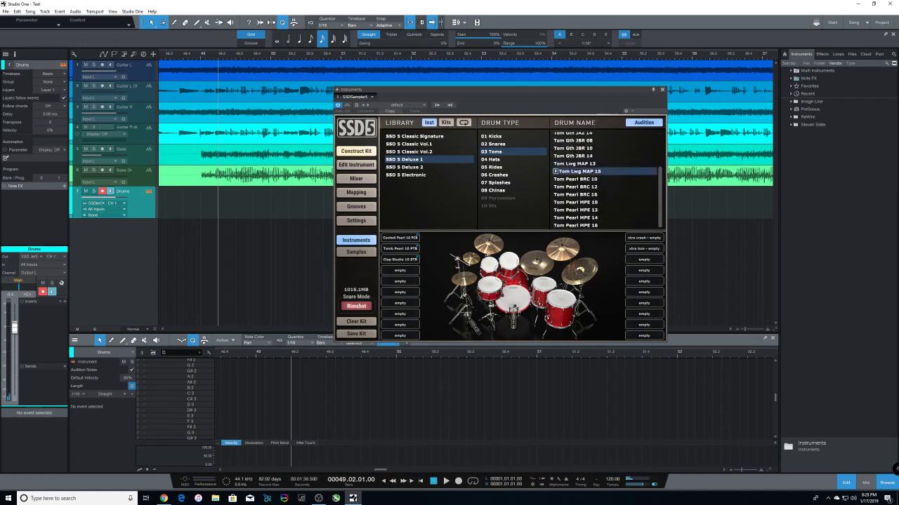
# Step: Audition the Deluxe 1 Pearl toms from Tom Pearl BRC 10 through Tom Pearl MPE 16
pyautogui.click(575, 179)
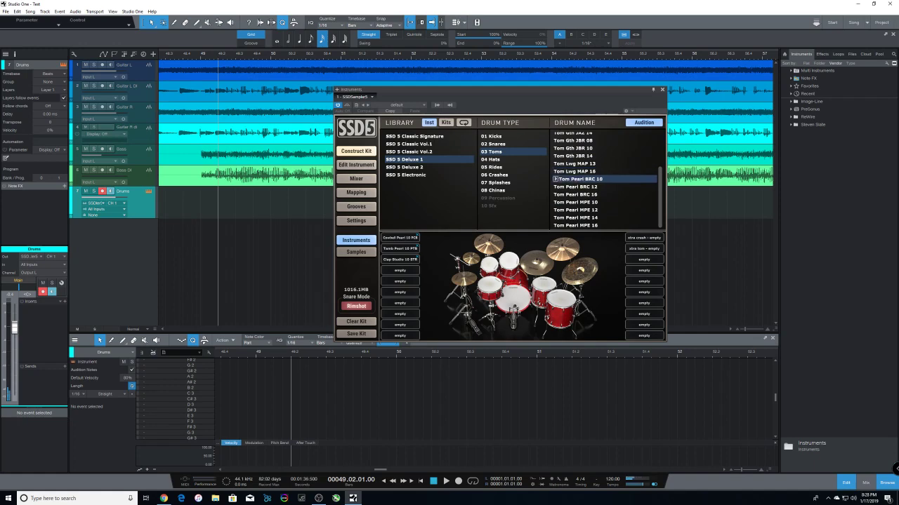
pyautogui.click(576, 186)
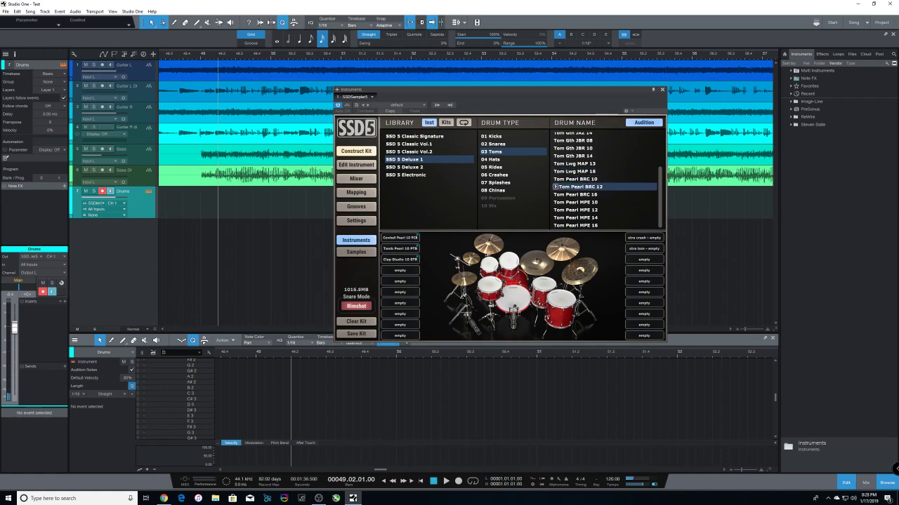
pyautogui.click(575, 195)
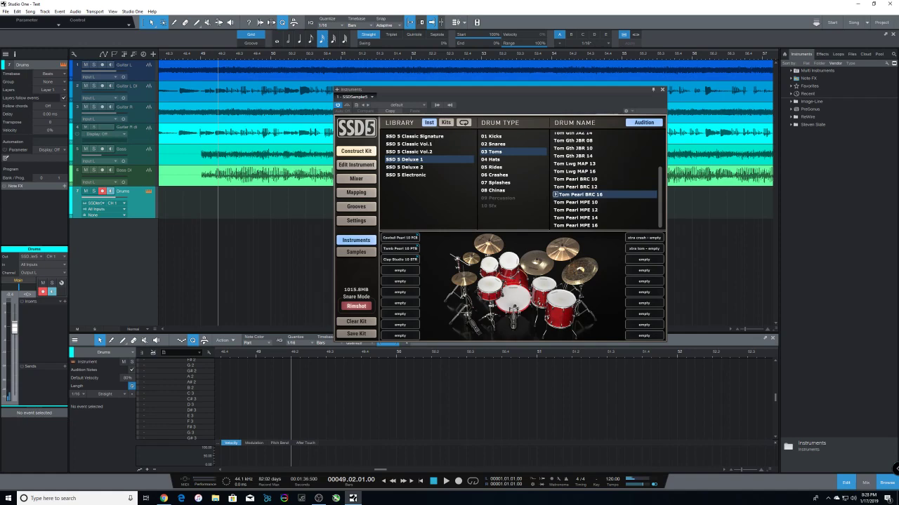
pyautogui.click(575, 202)
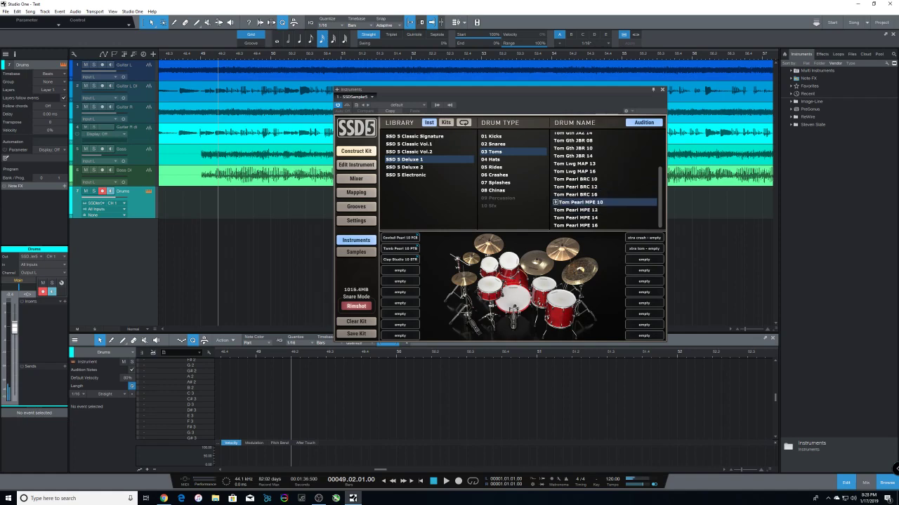
pyautogui.click(575, 210)
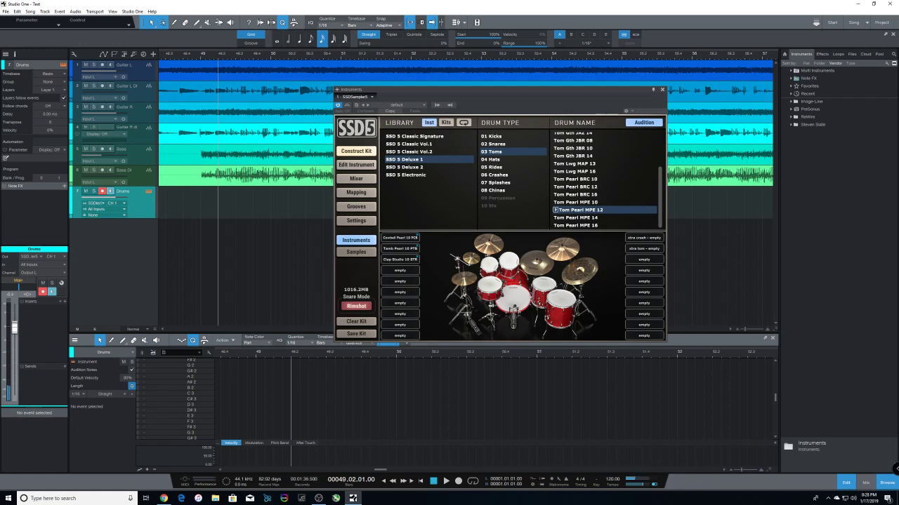
pyautogui.click(576, 218)
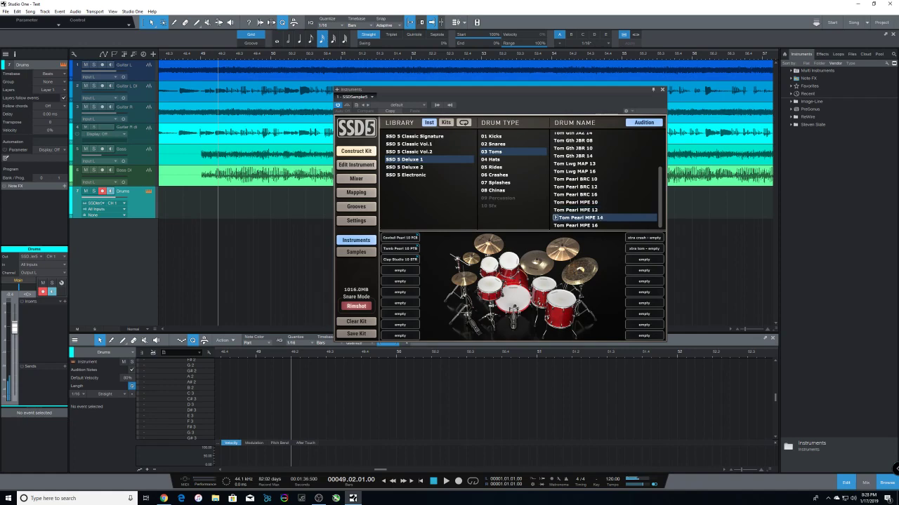
pyautogui.click(577, 225)
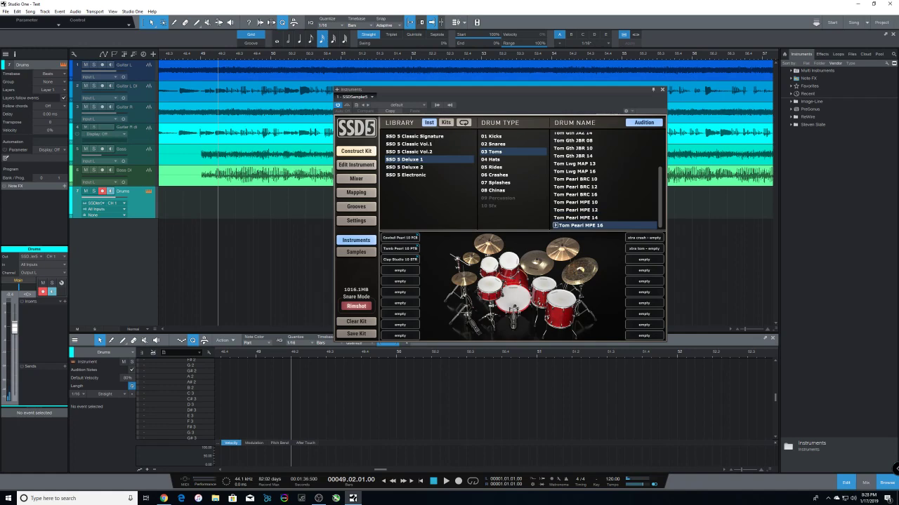
# Step: Switch to the SSD 5 Deluxe 2 library and audition its Lwg toms from Tom Lwg VCL 10 through Tom Lwg VCL 16
pyautogui.click(404, 167)
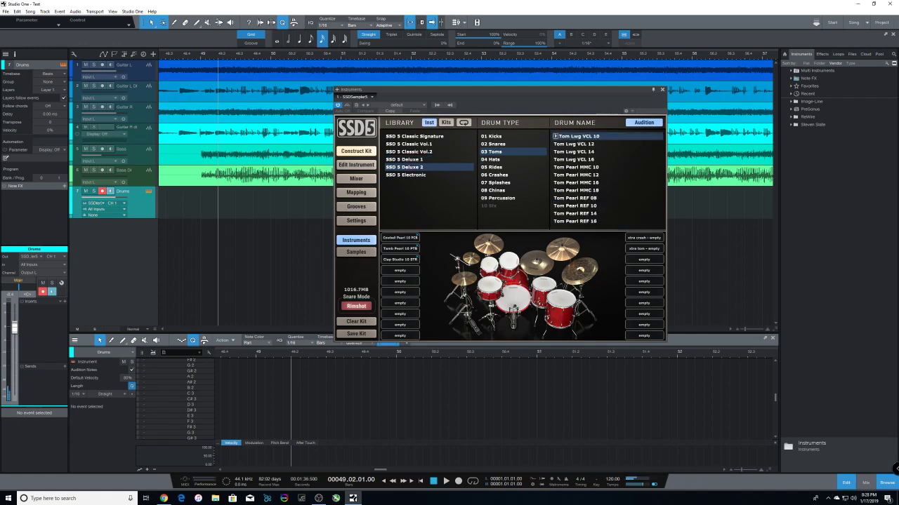
pyautogui.click(577, 144)
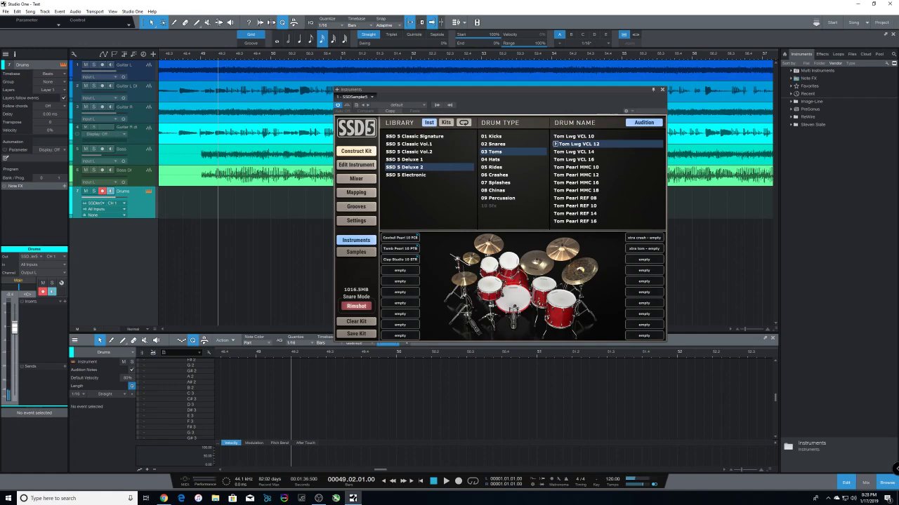
pyautogui.click(577, 152)
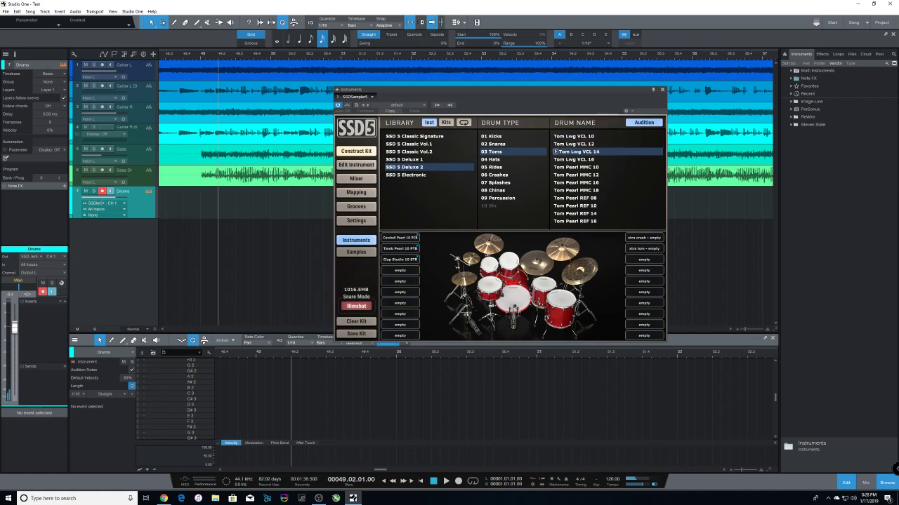
pyautogui.click(577, 159)
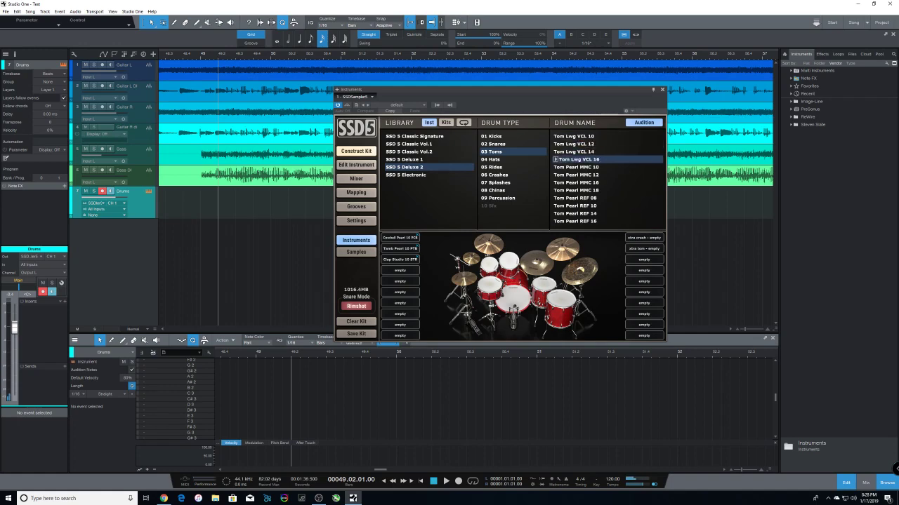
# Step: Audition the Deluxe 2 Pearl MMC toms from Tom Pearl MMC 10 through Tom Pearl MMC 18
pyautogui.click(577, 167)
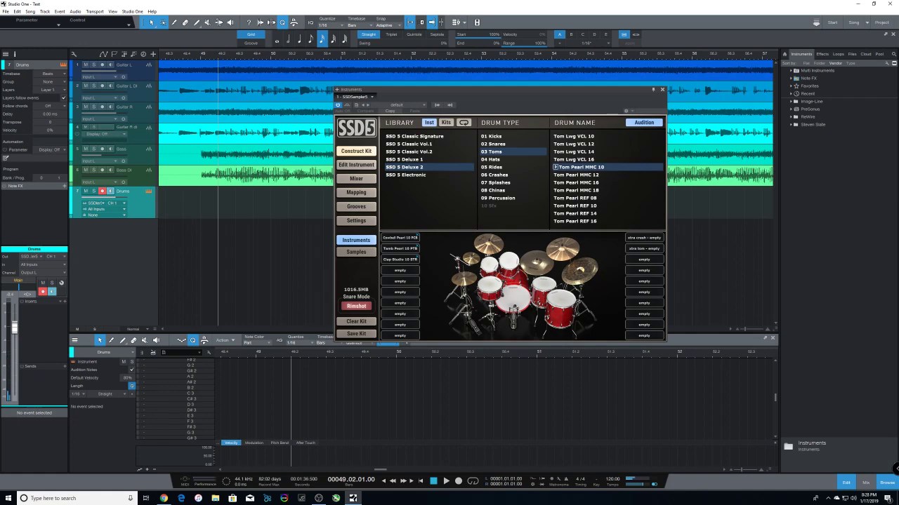
pyautogui.click(577, 175)
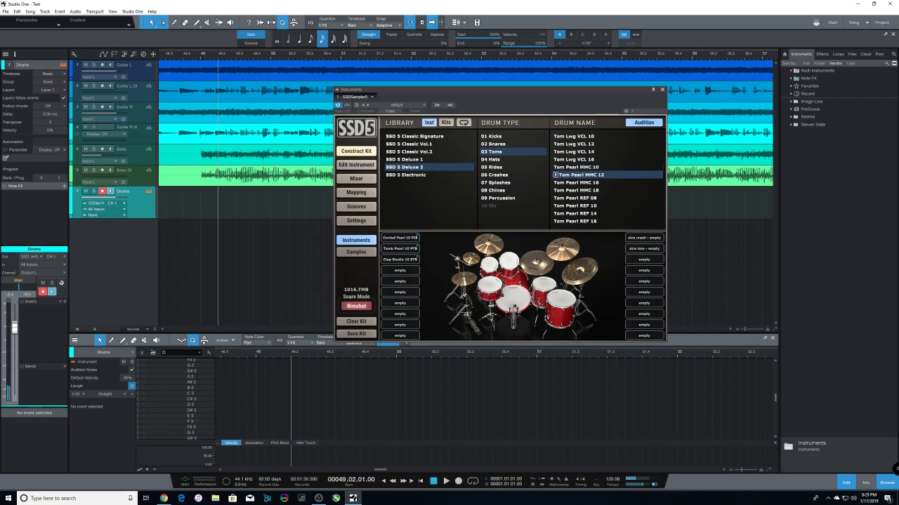
pyautogui.click(577, 182)
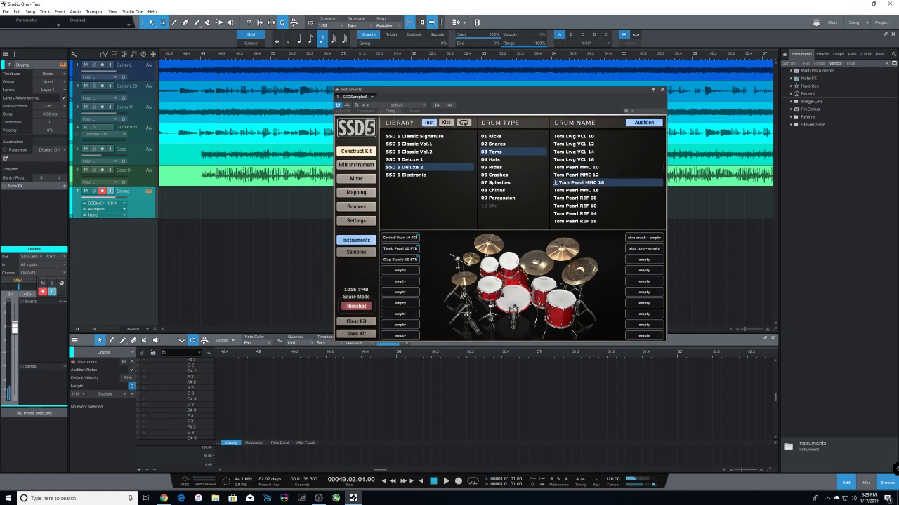
pyautogui.click(577, 190)
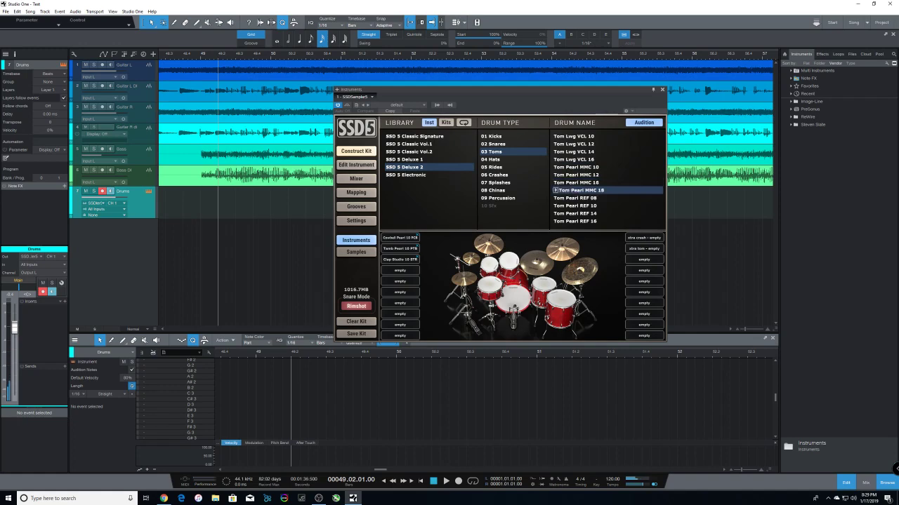
# Step: Audition the Deluxe 2 toms from Tom Pearl REF 08 through Tom Pearl REF 16, plus Tom Boom in the SSD 5 Electronic library
pyautogui.click(577, 198)
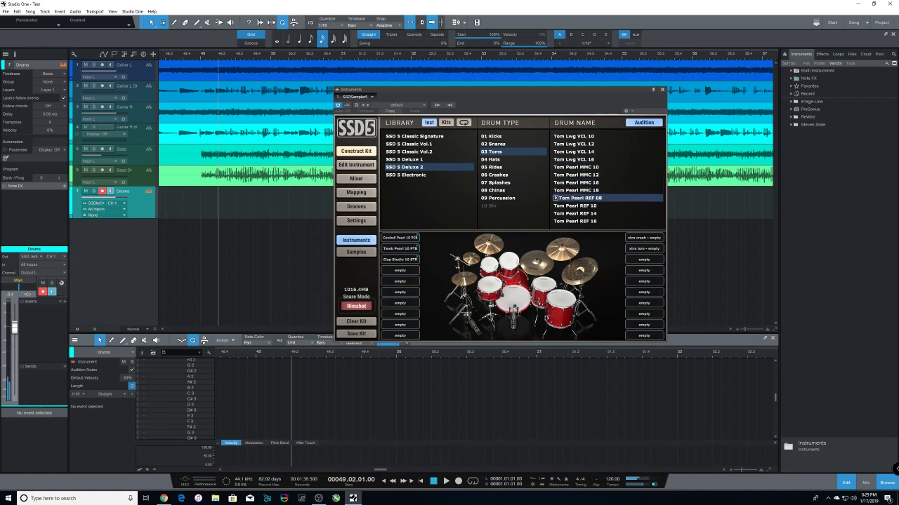
pyautogui.click(577, 206)
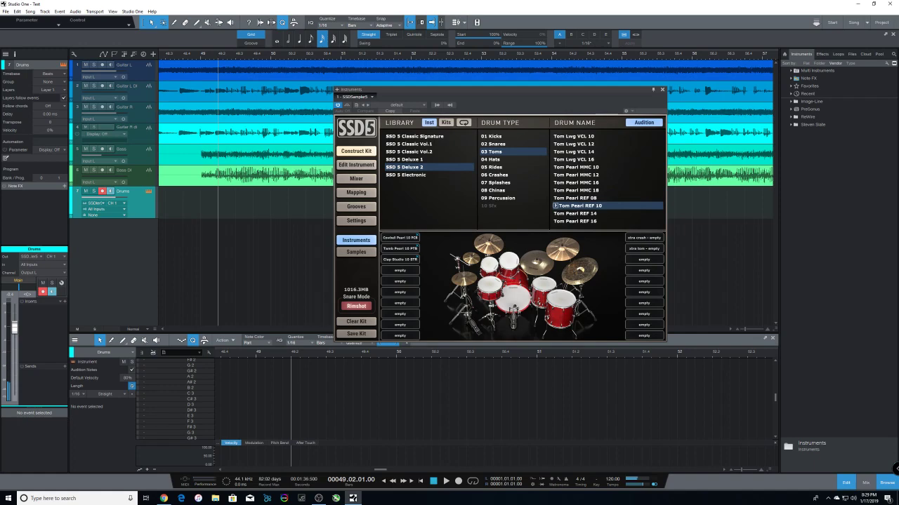
pyautogui.click(577, 214)
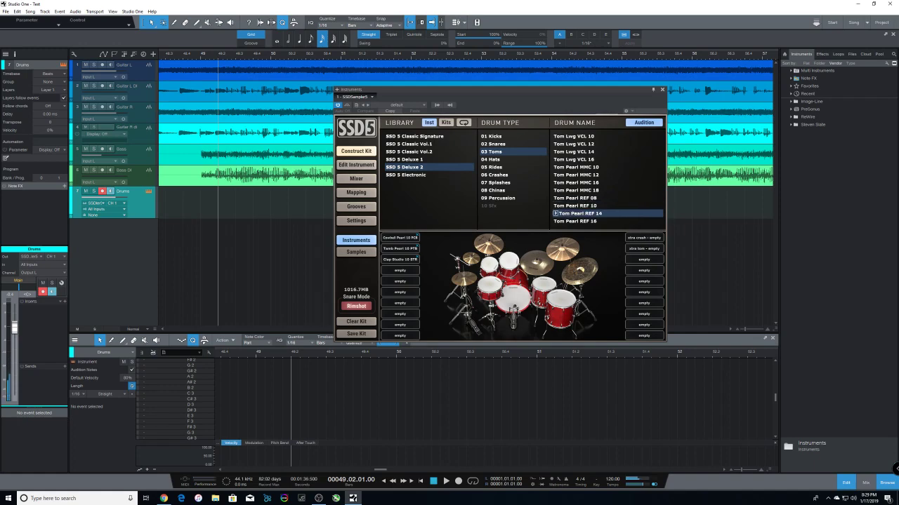
pyautogui.click(577, 221)
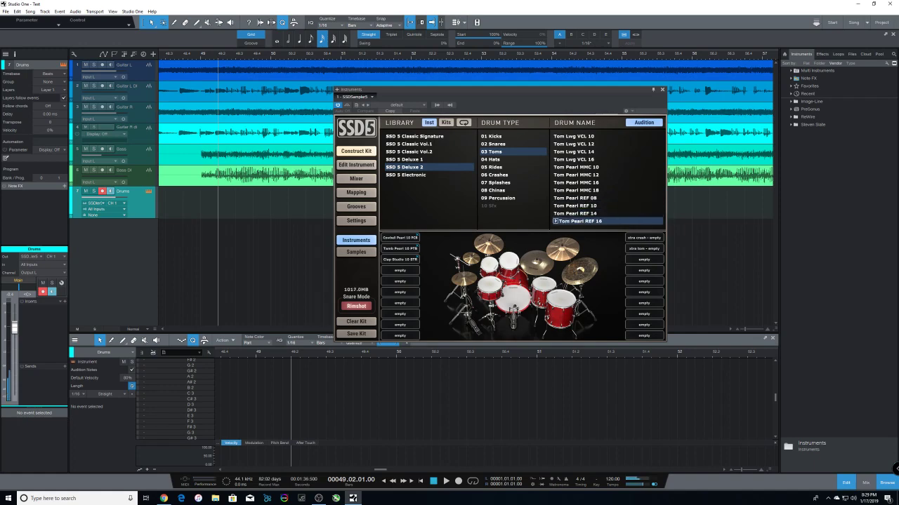
pyautogui.click(405, 175)
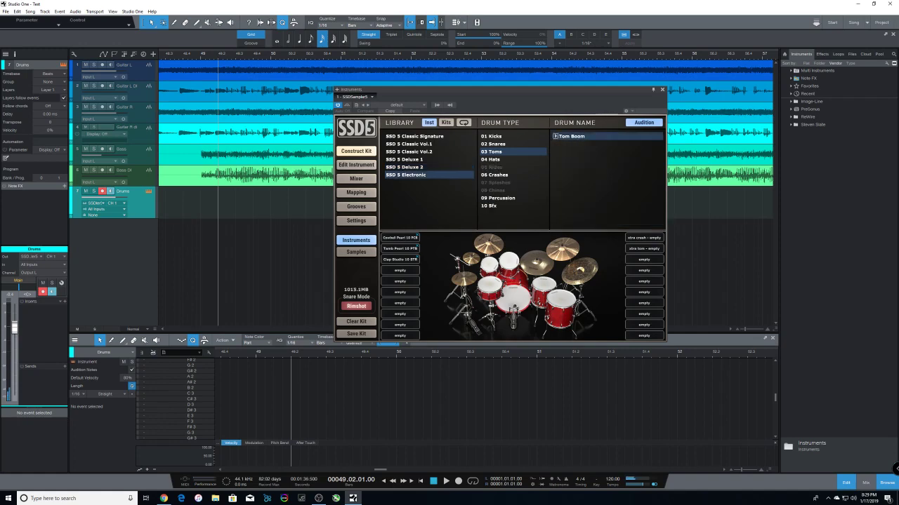
# Step: Show the hats of the SSD 5 Deluxe 1 library and audition Hi-Hat Sbn 14 HHV, Hi-Hat Slt 14 VOS and Hi-Hat Slt 14 VTG
pyautogui.click(414, 136)
pyautogui.click(409, 143)
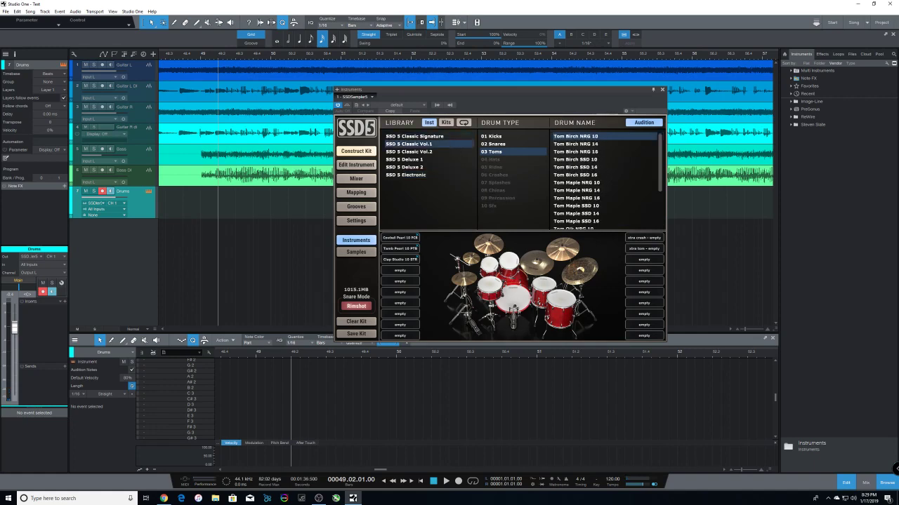
pyautogui.click(408, 152)
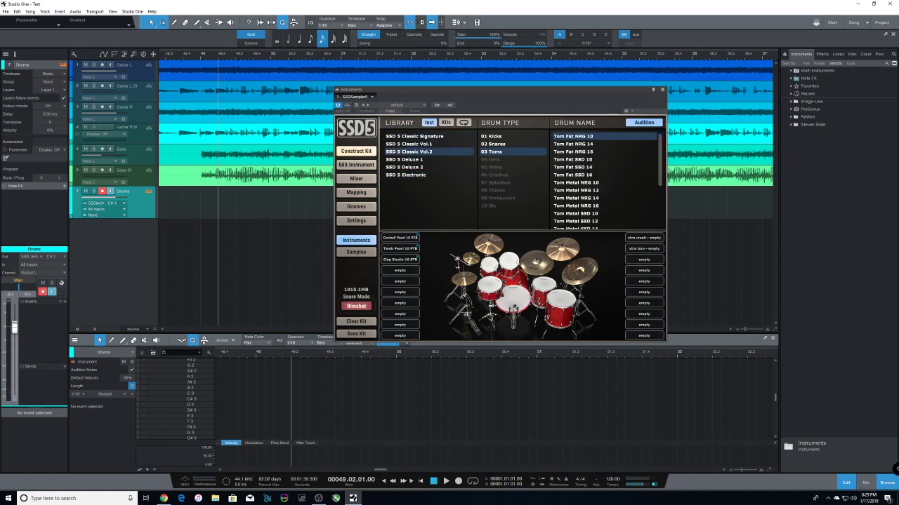
pyautogui.click(403, 159)
pyautogui.click(490, 159)
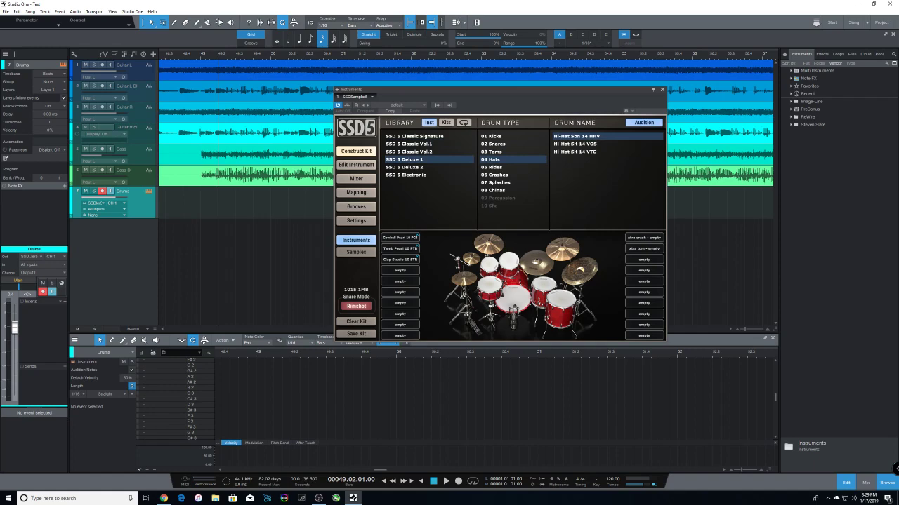
pyautogui.click(576, 136)
pyautogui.click(576, 144)
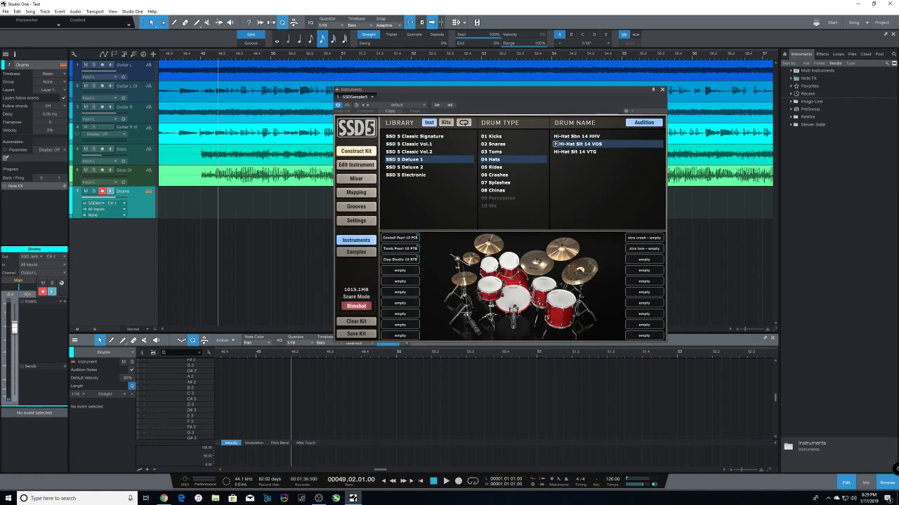
pyautogui.click(576, 151)
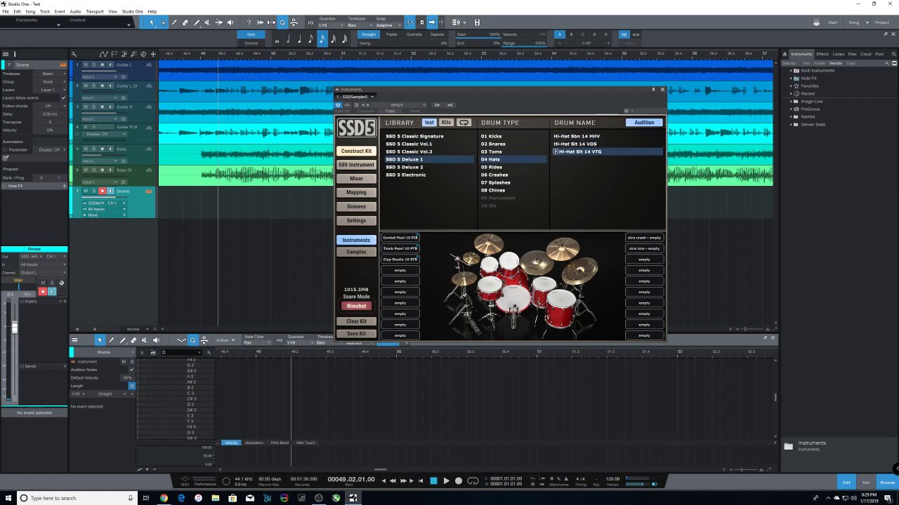
# Step: Audition the SSD 5 Deluxe 2 hats Hi-Hat Sbn 14 AAM, Hi-Hat Zld 13 KCU and Hi-Hat Zld 14 KCU
pyautogui.click(404, 167)
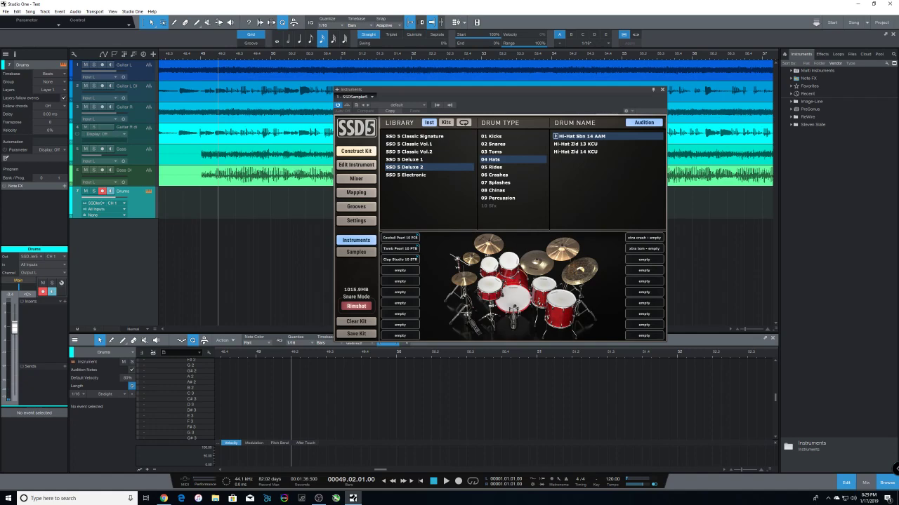
pyautogui.click(578, 144)
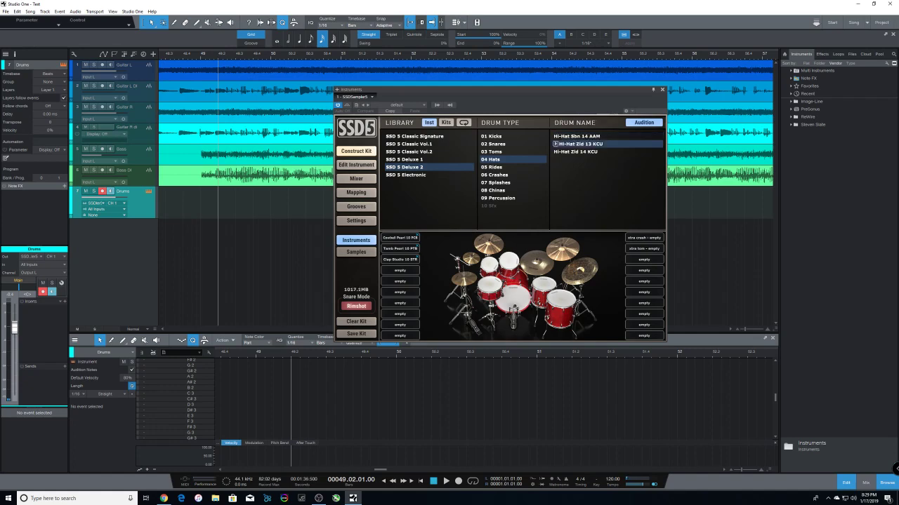
pyautogui.click(577, 152)
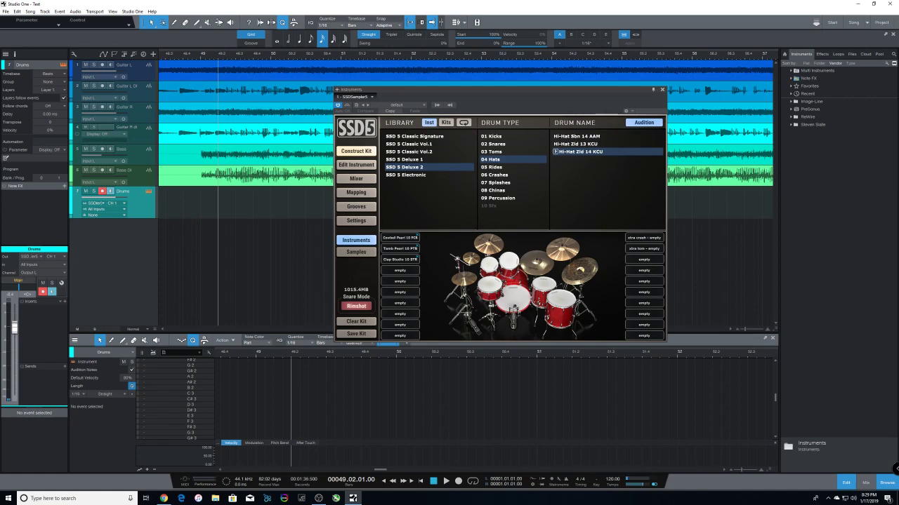
# Step: Audition the SSD 5 Electronic hi-hats: 808 Classic, 808 Mellow, Hard, Vintage and Vinyl
pyautogui.click(406, 175)
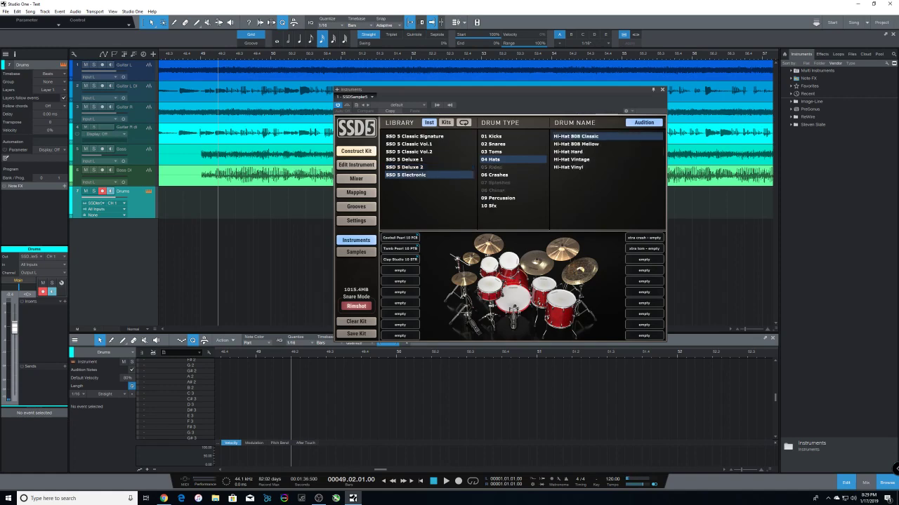
pyautogui.click(556, 136)
pyautogui.click(554, 144)
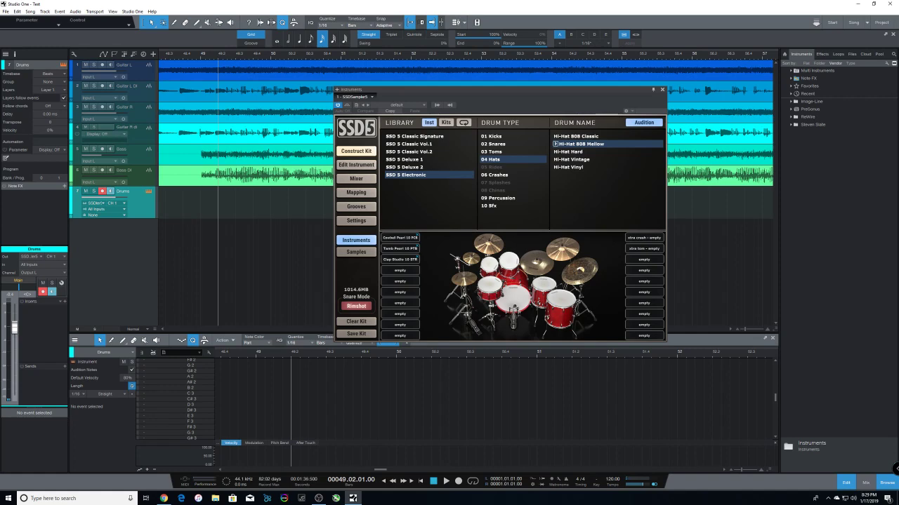
pyautogui.click(555, 152)
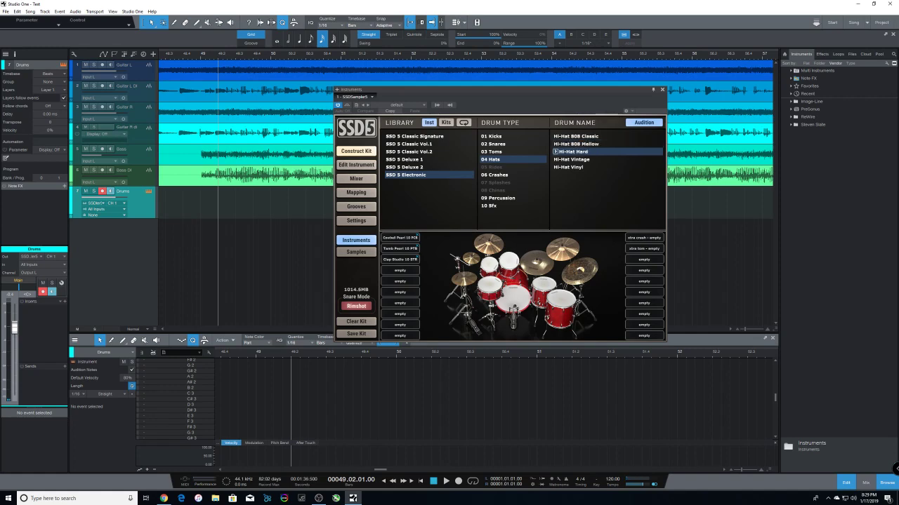
pyautogui.click(554, 160)
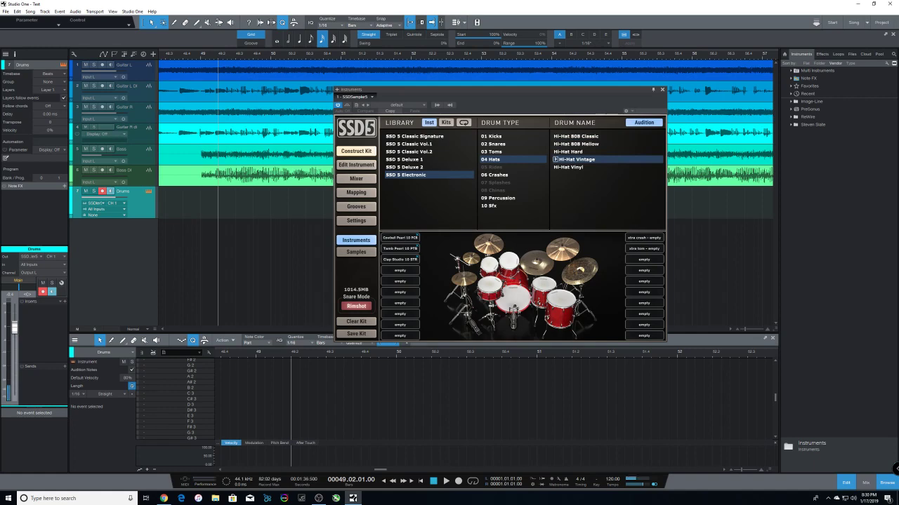
pyautogui.click(554, 167)
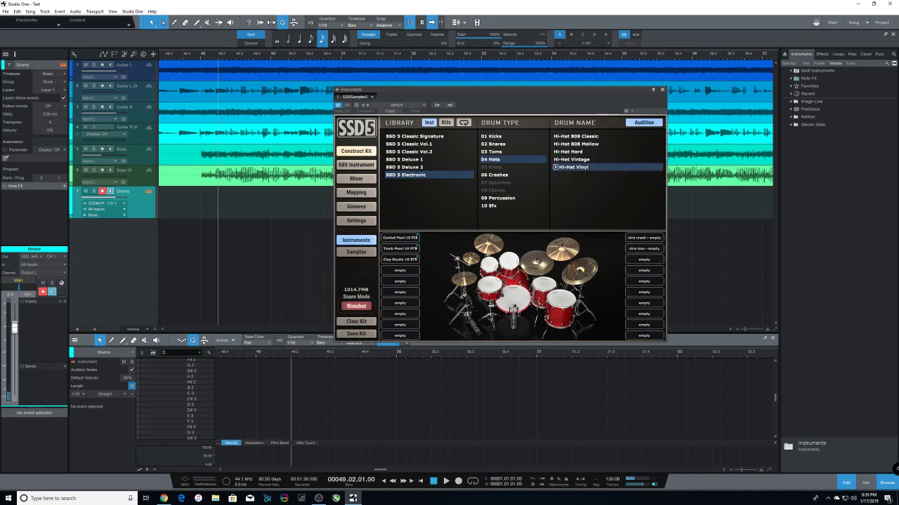
# Step: Show the rides of the SSD 5 Deluxe 1 library and audition Ride Sbn 21 PTR, Ride Slt 21 CST and Ride Slt 22 VTG
pyautogui.click(408, 144)
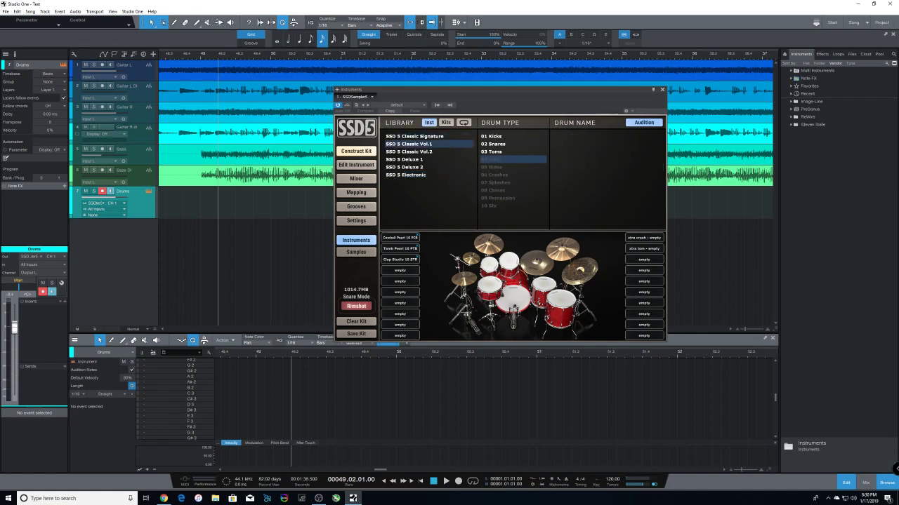
pyautogui.click(403, 159)
pyautogui.click(491, 168)
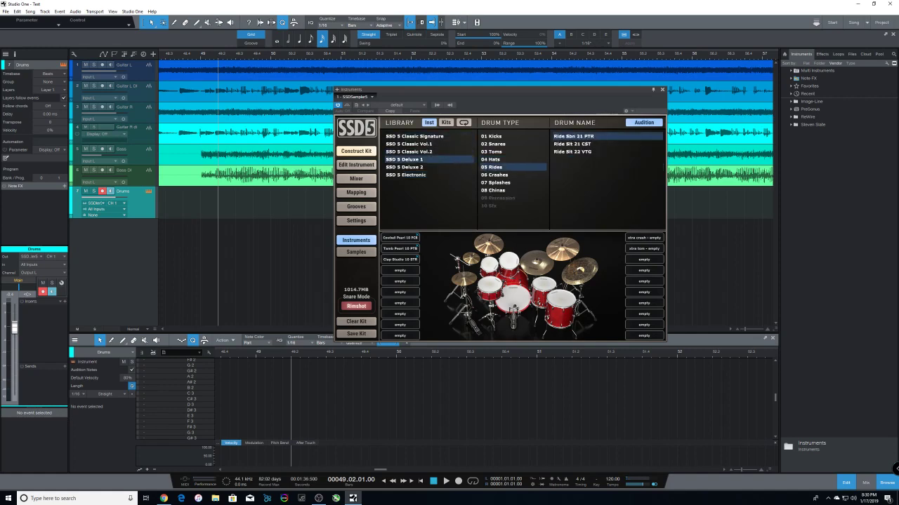
pyautogui.click(572, 136)
pyautogui.click(576, 144)
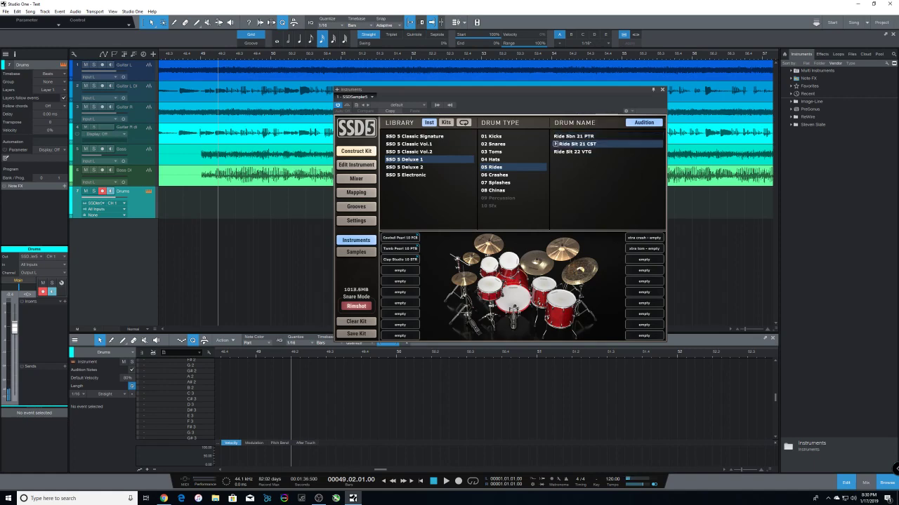
pyautogui.click(576, 152)
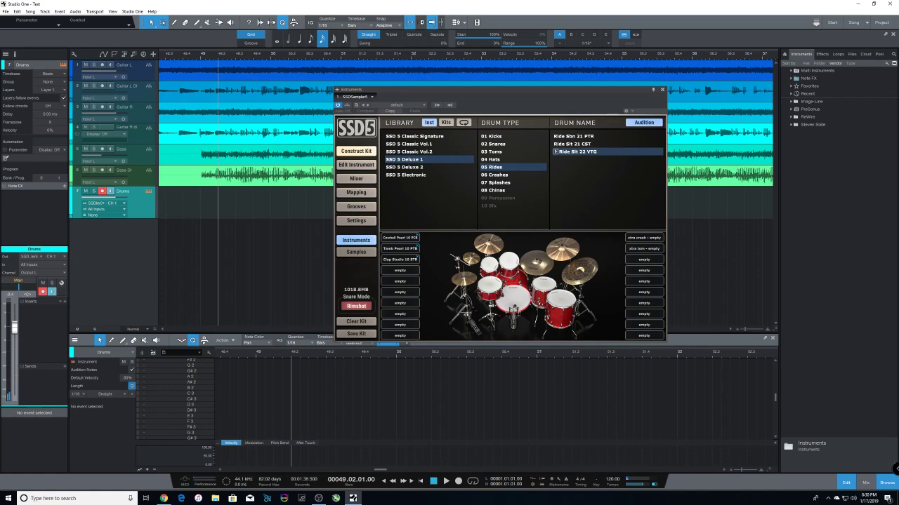
# Step: Audition the SSD 5 Deluxe 2 rides Ride Pst 22 PWR, Ride Sbn 20 AAE and Ride Zld 21 SWR
pyautogui.click(404, 167)
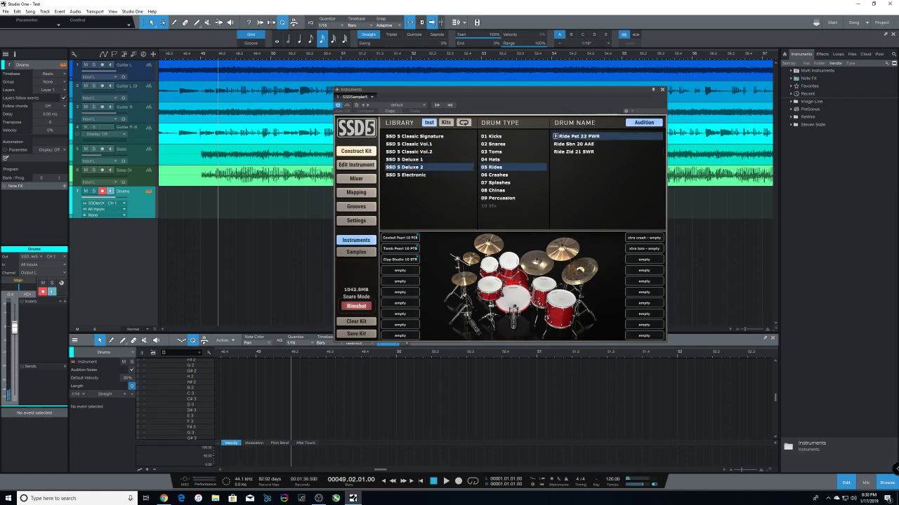
pyautogui.click(575, 144)
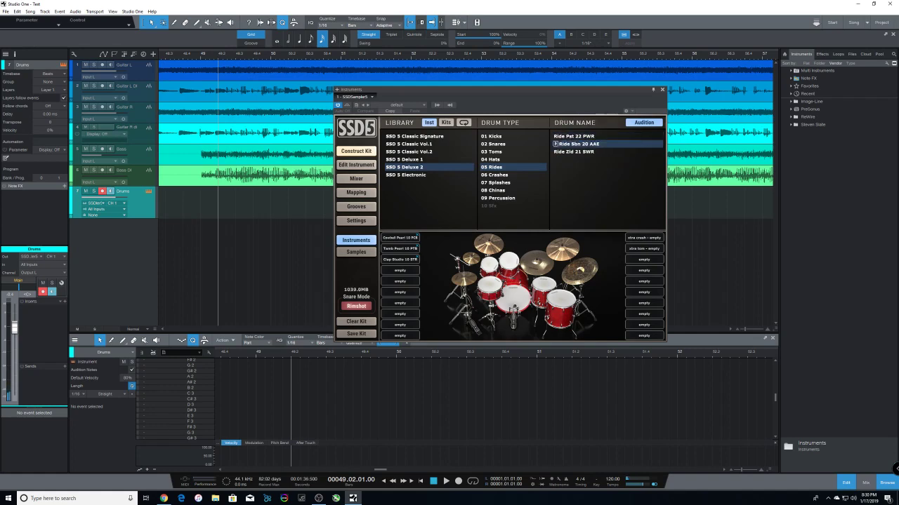
pyautogui.click(576, 152)
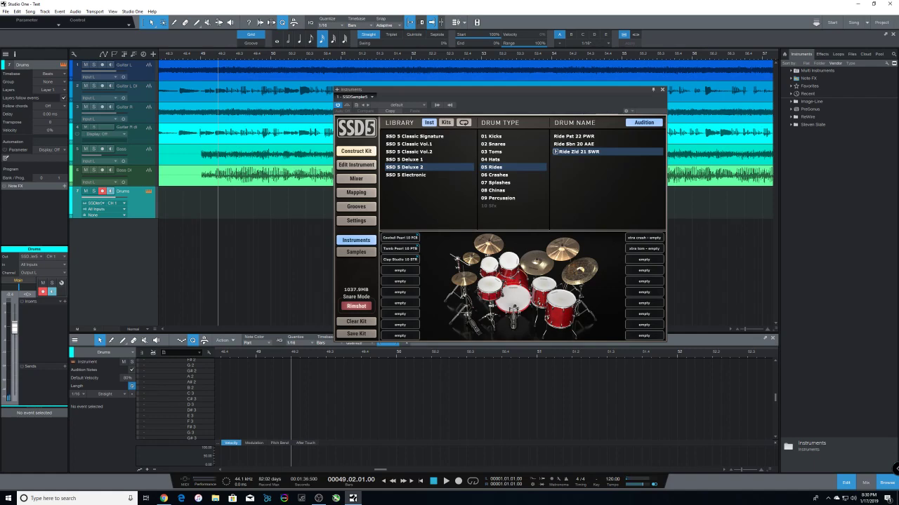
# Step: Audition the SSD 5 Deluxe 1 left crashes Crash L Slt 16 EXR, 17 EXR, 17 VTG, 18 EXR, 18 VTG, 20 CST and 20 VTG
pyautogui.click(404, 175)
pyautogui.click(404, 159)
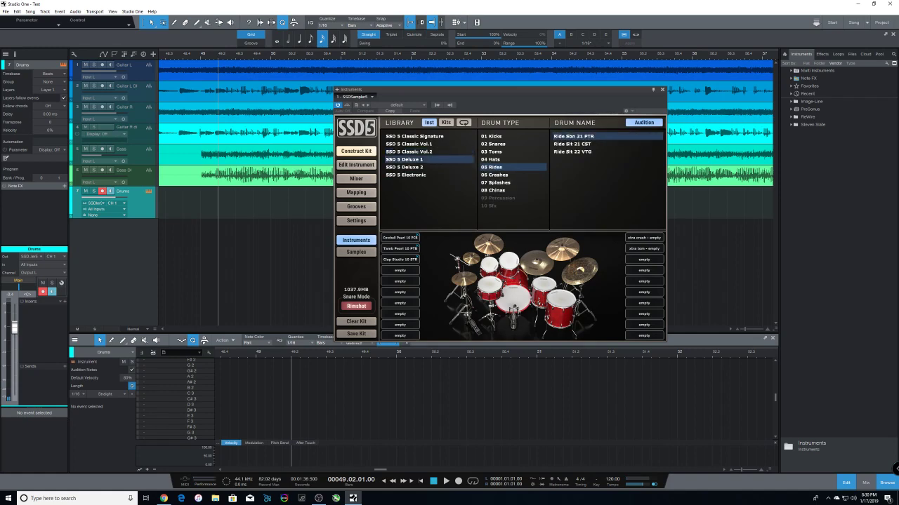
pyautogui.click(494, 174)
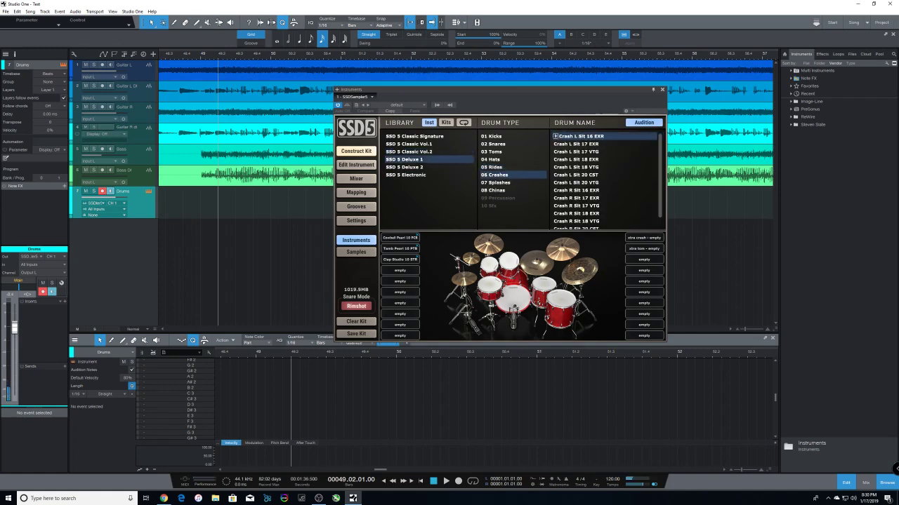
pyautogui.click(577, 144)
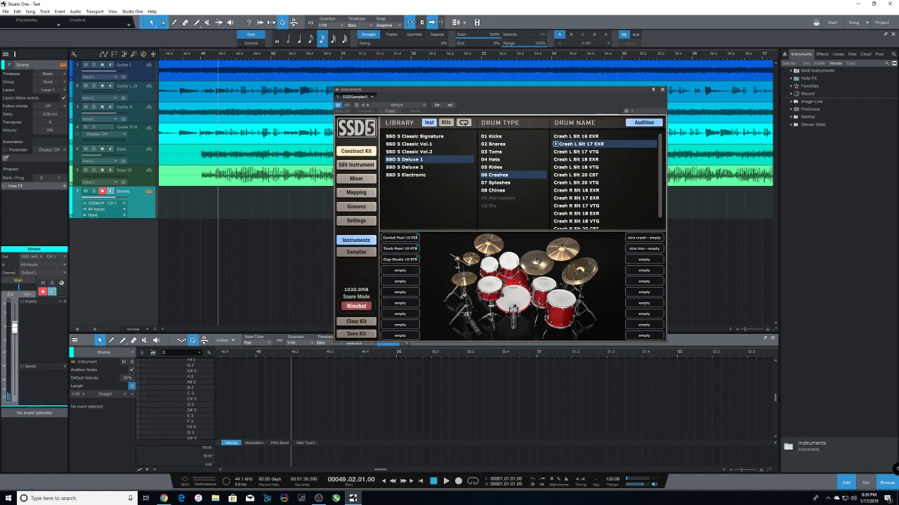
pyautogui.click(580, 152)
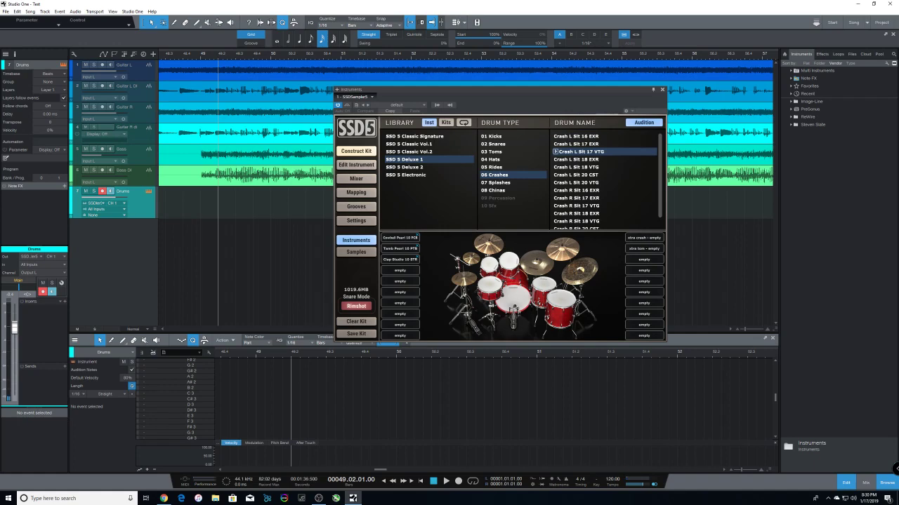
pyautogui.click(580, 160)
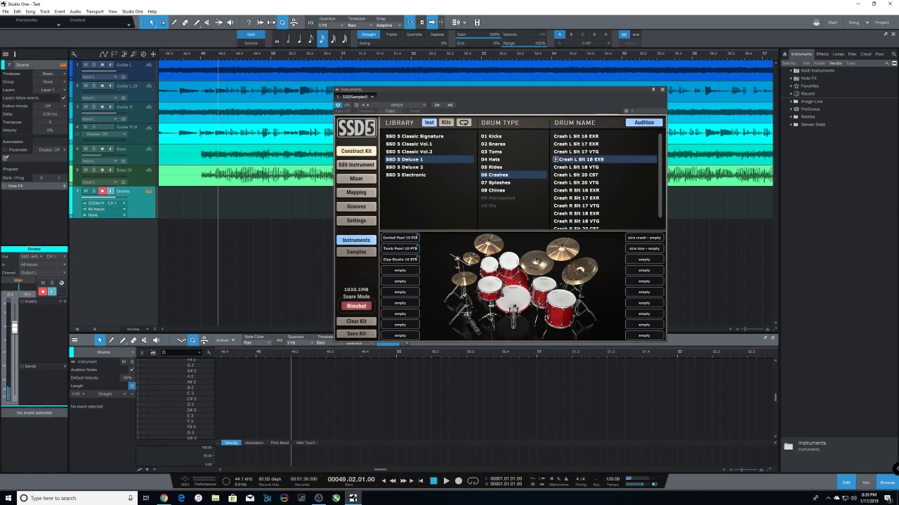
pyautogui.click(580, 167)
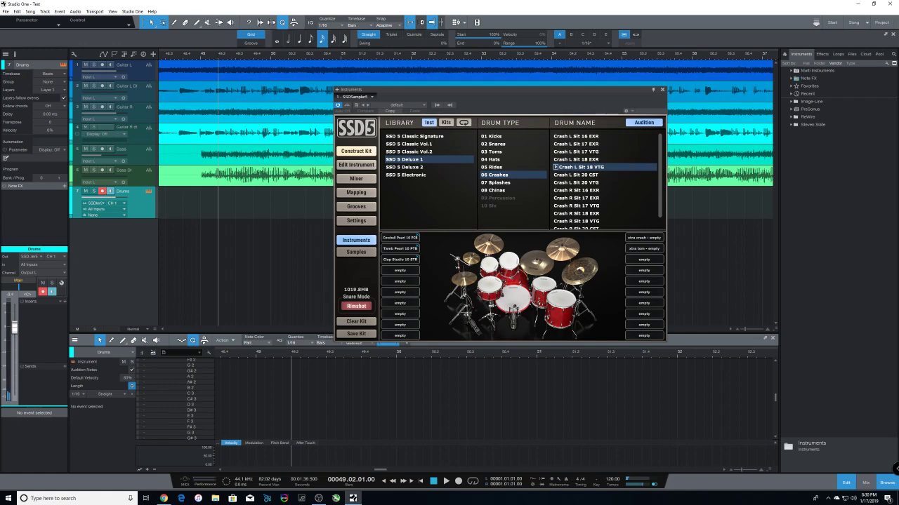
pyautogui.click(580, 175)
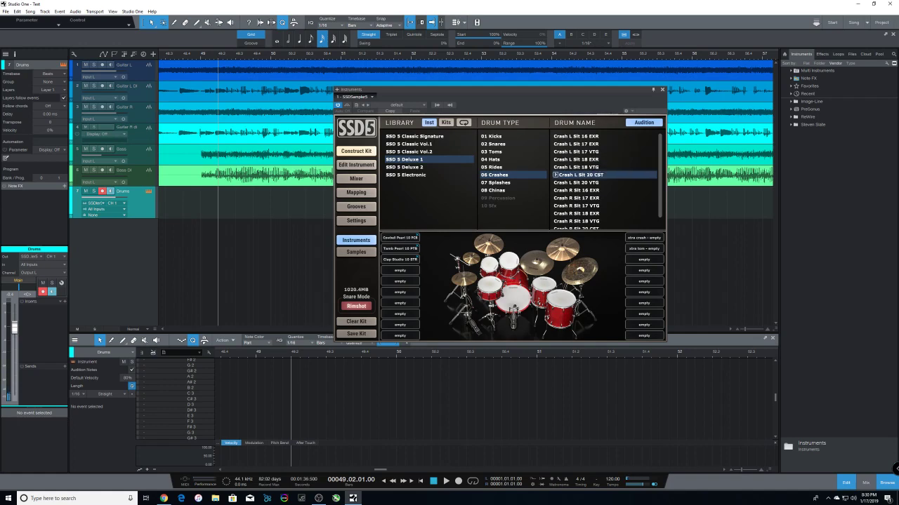
pyautogui.click(580, 183)
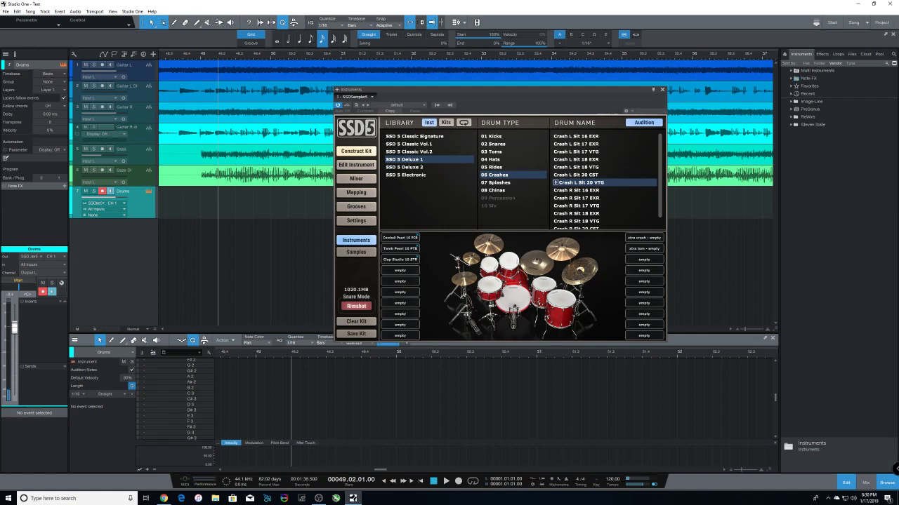
# Step: Audition the Deluxe 1 right crashes Crash R Slt 16 EXR, 17 EXR, 17 VTG, 18 EXR, 18 VTG, 20 CST and 20 VTG
pyautogui.click(579, 190)
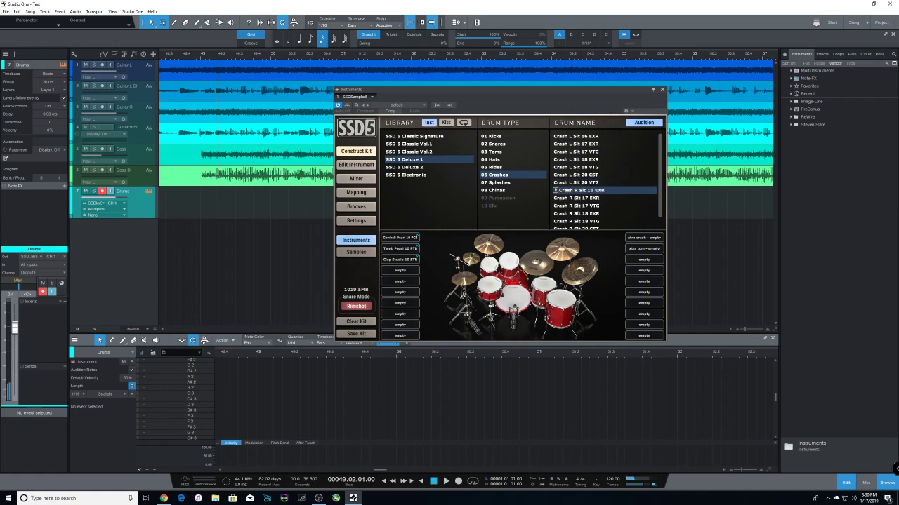
pyautogui.click(580, 198)
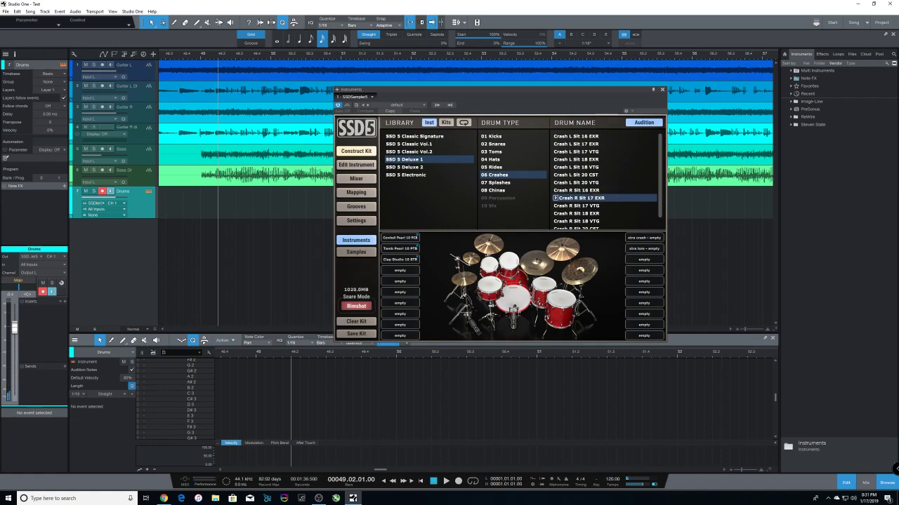
pyautogui.click(580, 206)
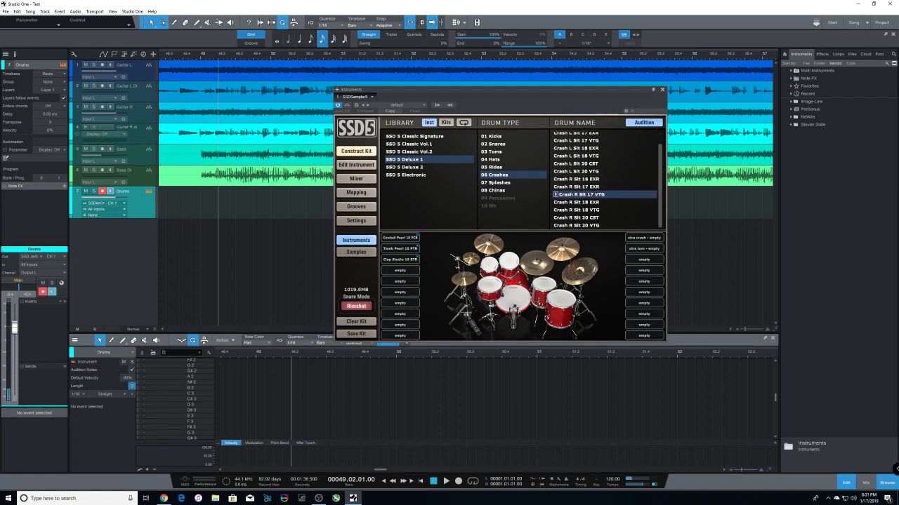
pyautogui.click(580, 202)
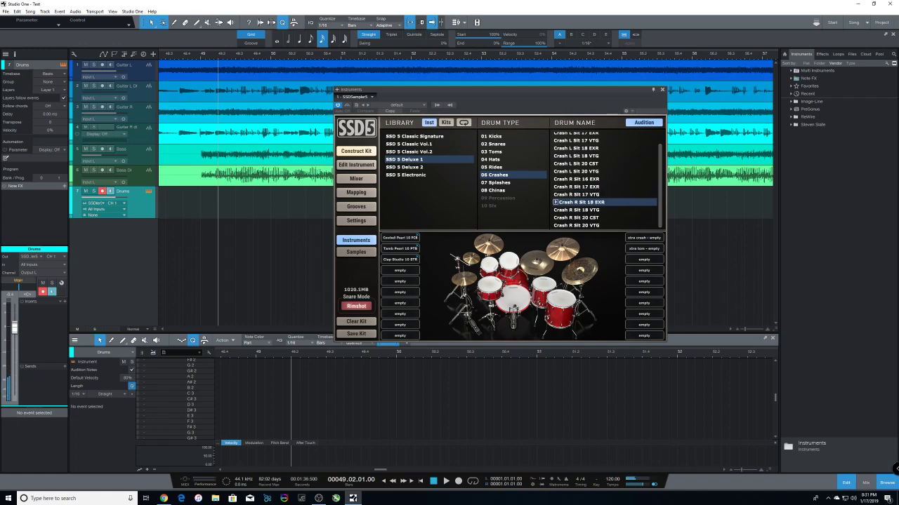
pyautogui.click(580, 210)
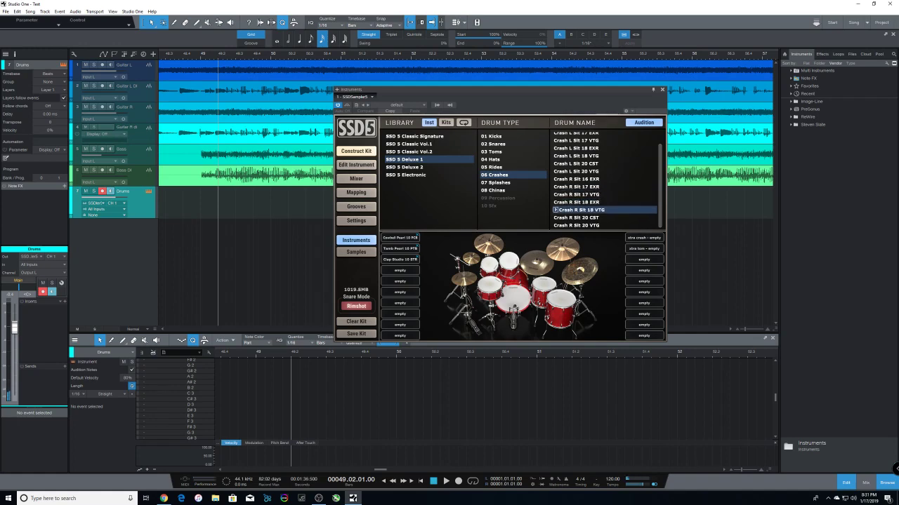
pyautogui.click(579, 217)
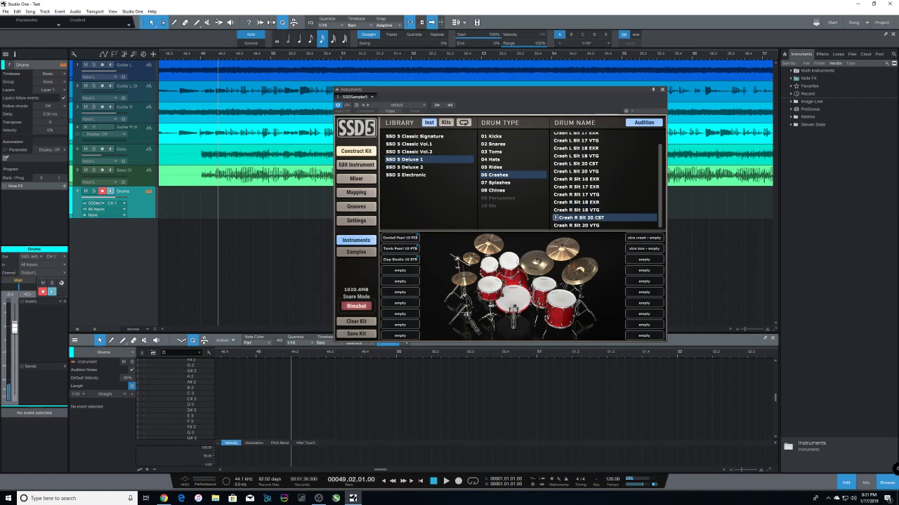
pyautogui.click(580, 225)
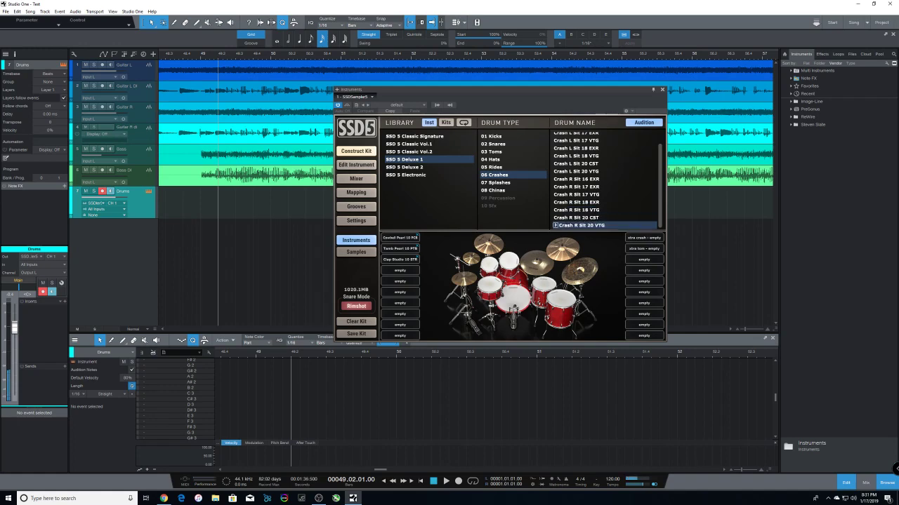
# Step: Audition the SSD 5 Deluxe 2 left crashes Crash L Pst 18 PWC, Pst 19 PWC, Zld 18 ACU, Zld 19 ACU and Zld 20 ACU
pyautogui.click(404, 167)
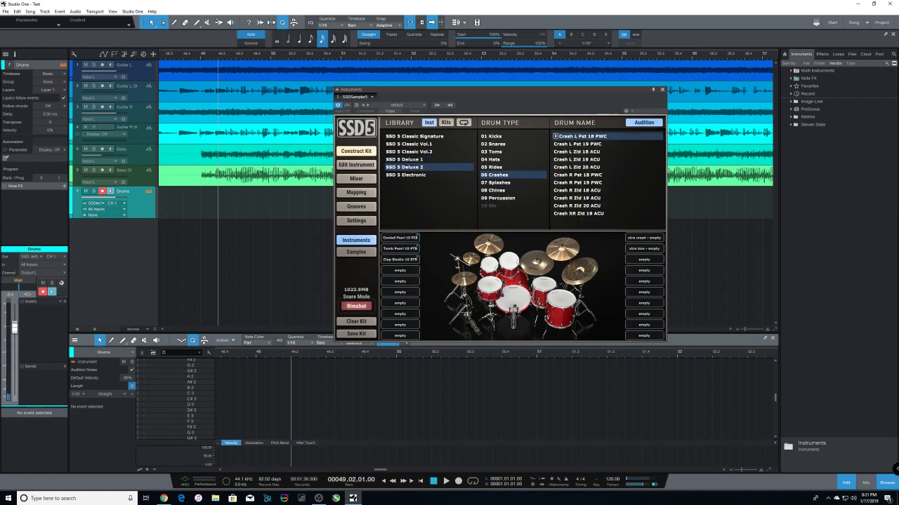
pyautogui.click(580, 144)
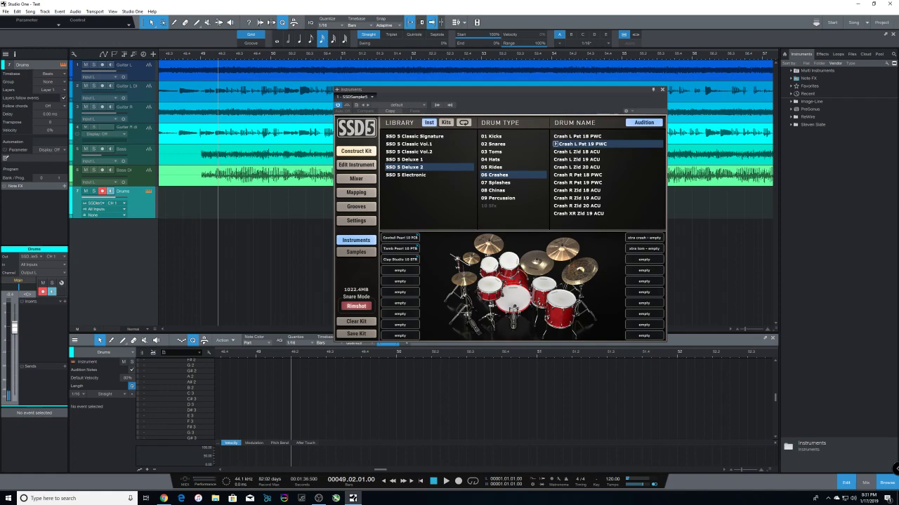
pyautogui.click(580, 152)
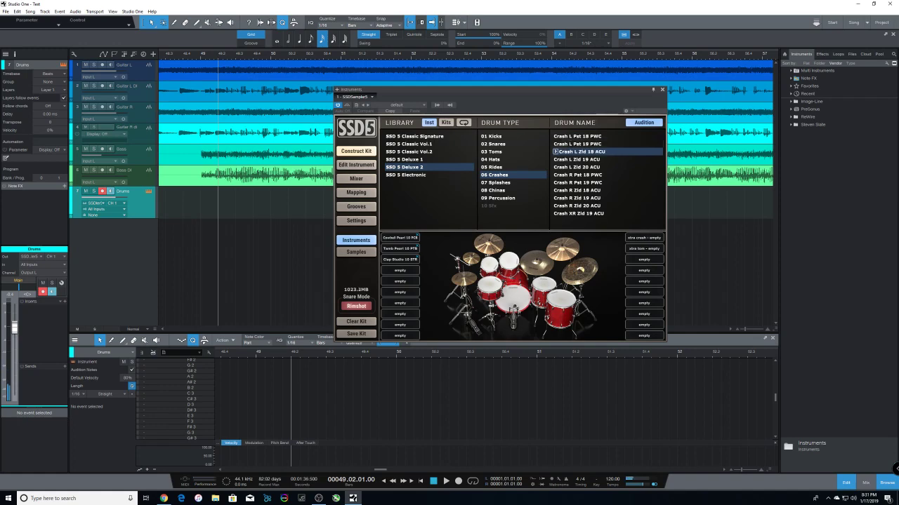
pyautogui.click(580, 159)
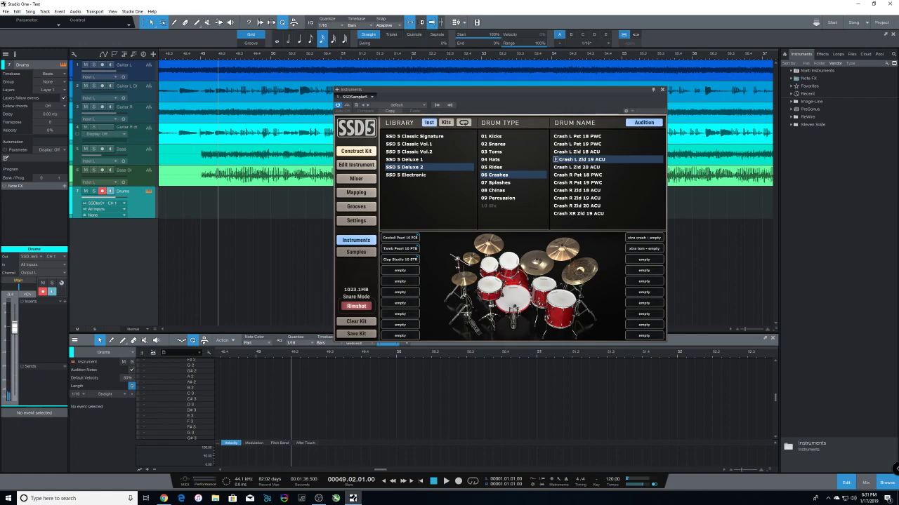
pyautogui.click(580, 167)
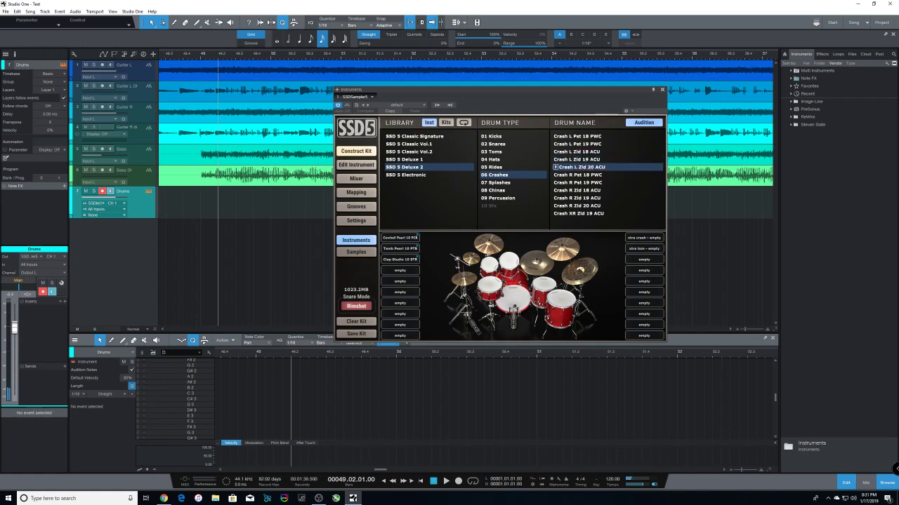
# Step: Audition the Deluxe 2 crashes Crash R Pst 18 and 19 PWC, Crash R Zld 18, 19 and 20 ACU, and Crash XR Zld 19 ACU
pyautogui.click(580, 175)
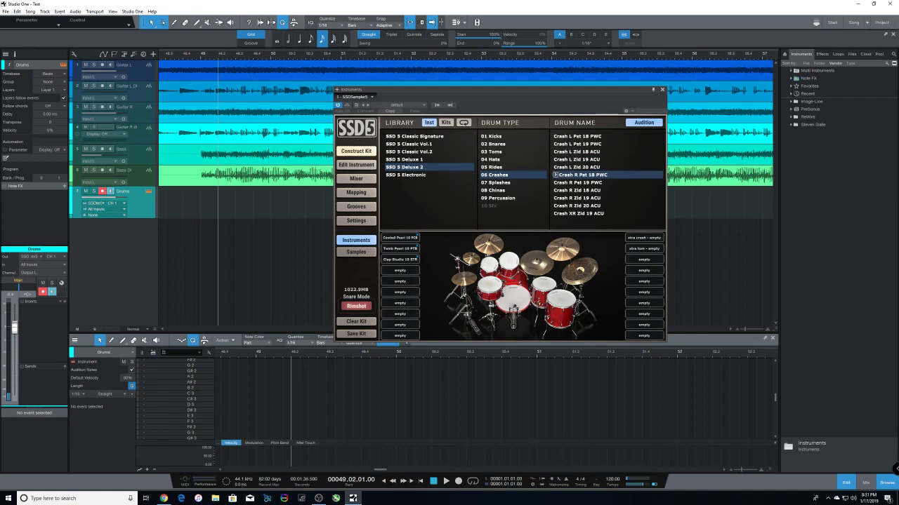
pyautogui.click(580, 183)
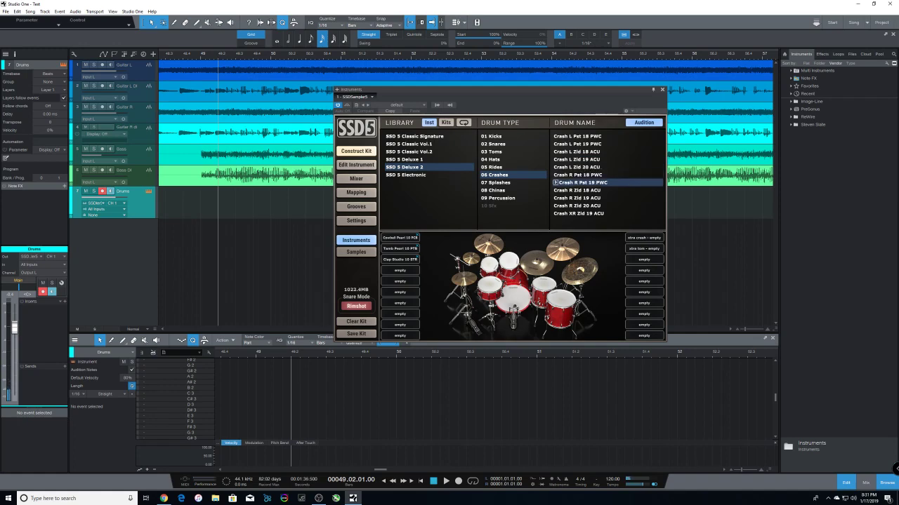
pyautogui.click(580, 190)
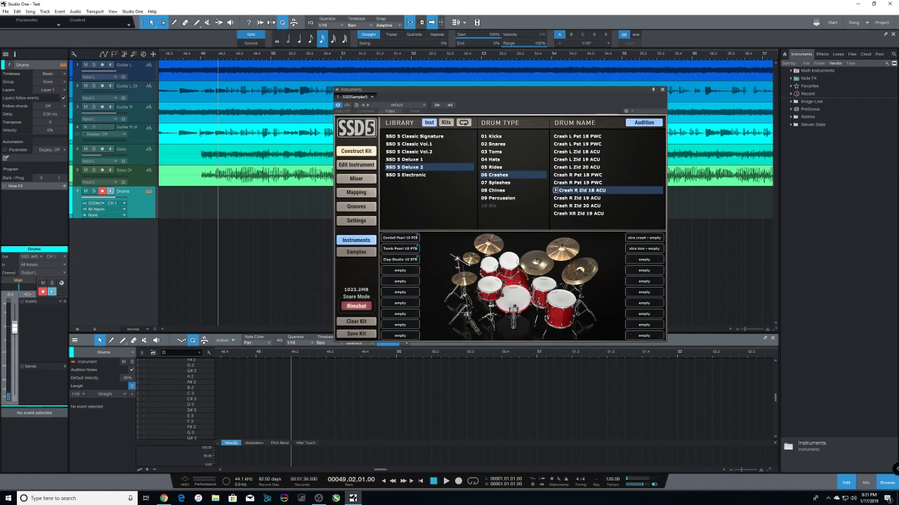
pyautogui.click(580, 198)
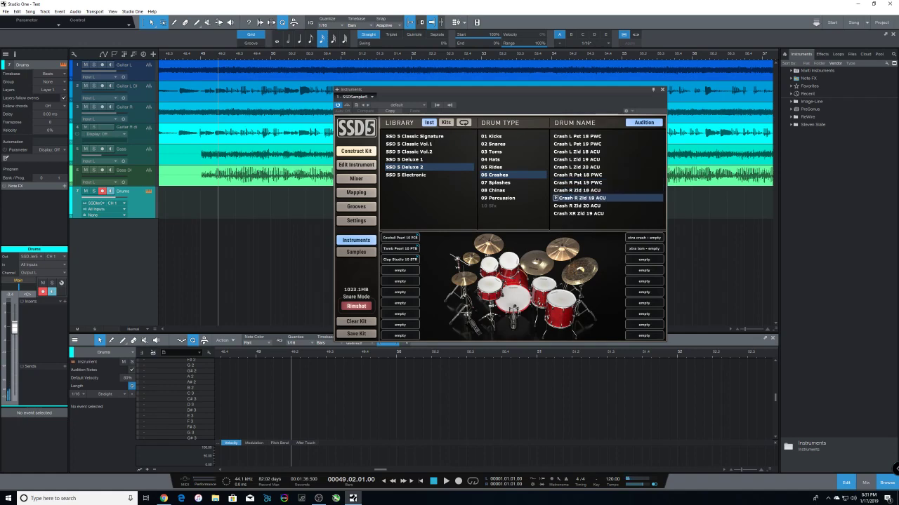
pyautogui.click(580, 206)
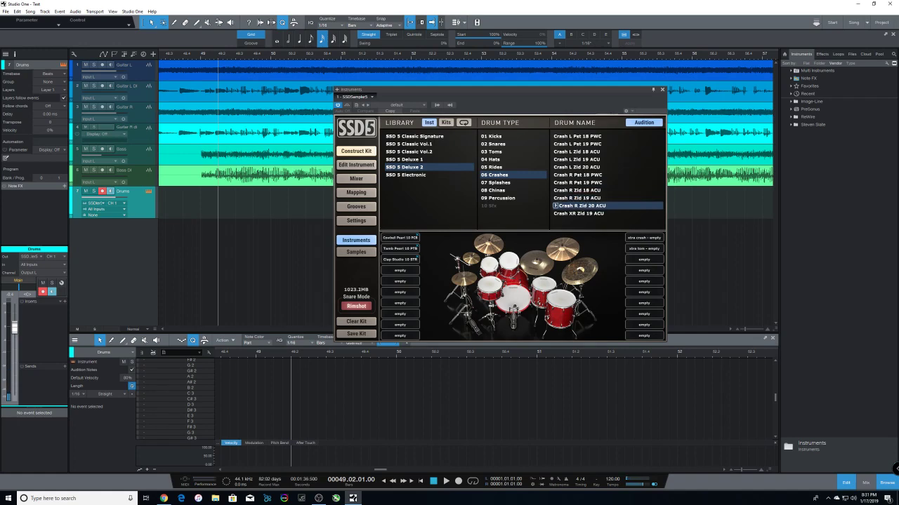
pyautogui.click(580, 213)
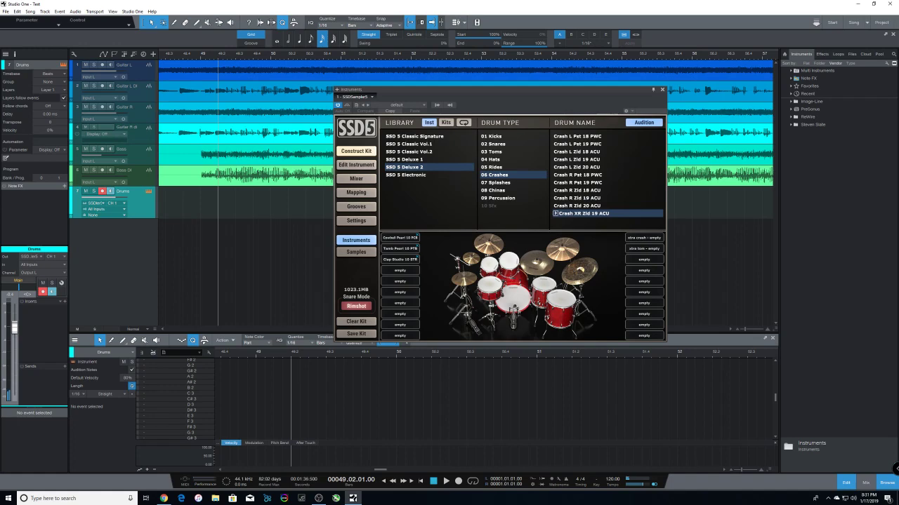
# Step: Audition the SSD 5 Electronic crashes Crash L House, Crash L Industry, Crash R House and Crash R Industry
pyautogui.click(405, 175)
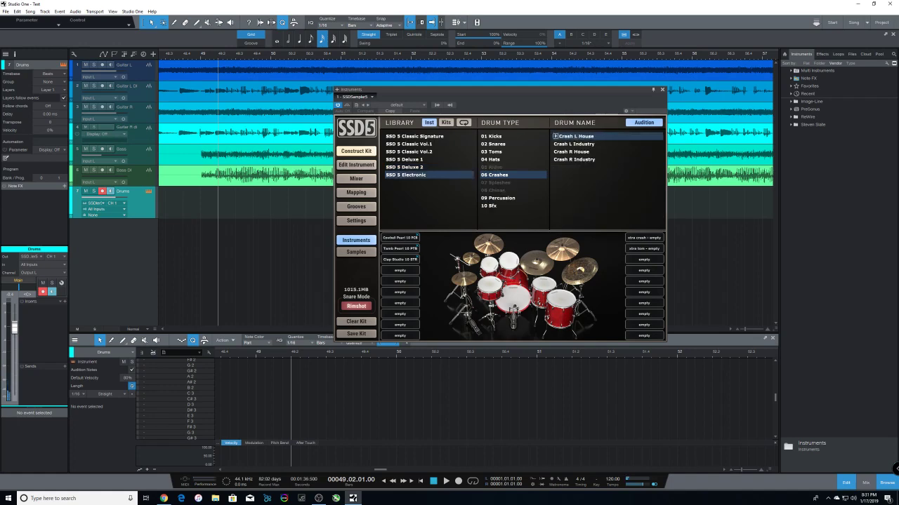
pyautogui.click(575, 144)
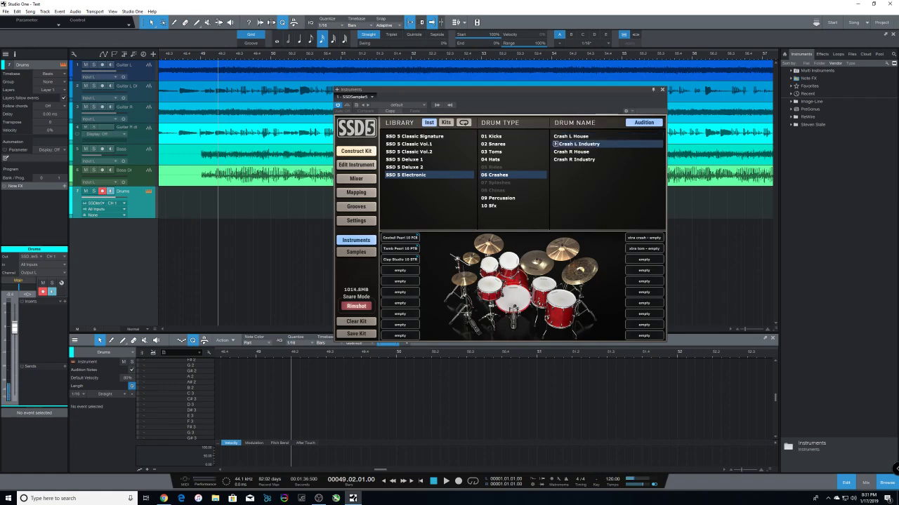
pyautogui.click(574, 152)
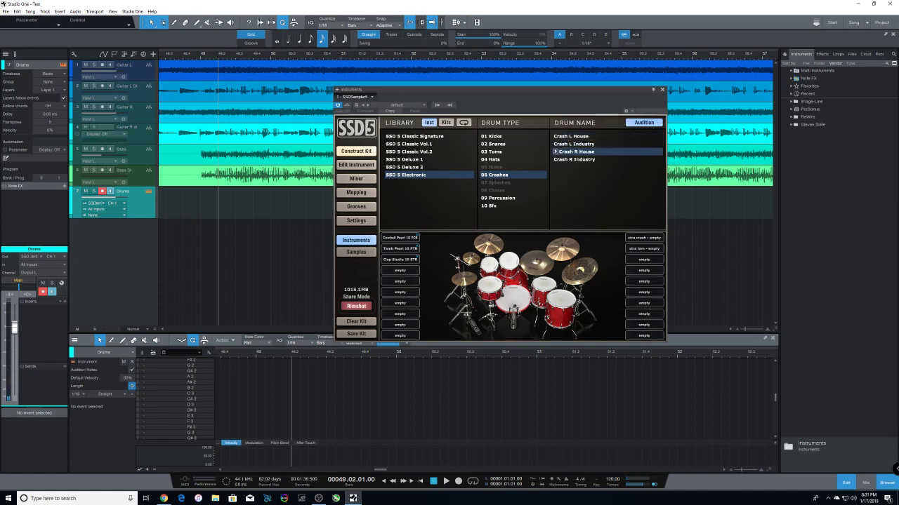
pyautogui.click(575, 159)
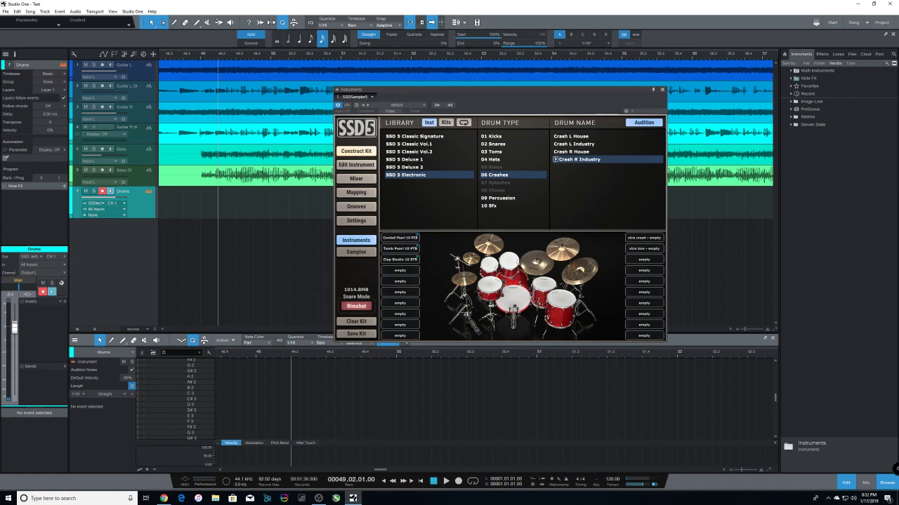
# Step: Show the splashes of the SSD 5 Deluxe 1 library and audition Splash L Slt 08 CST and Splash L Slt 10 CST
pyautogui.click(404, 160)
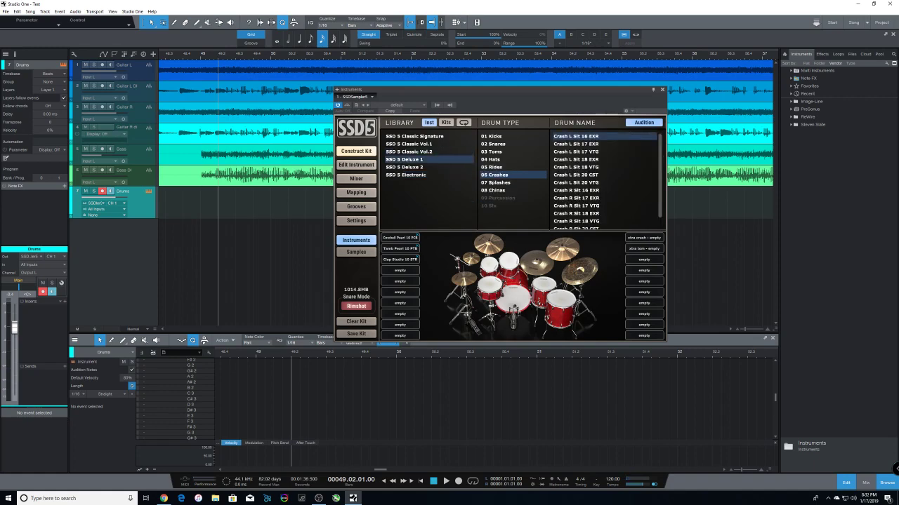
pyautogui.click(495, 183)
pyautogui.click(580, 136)
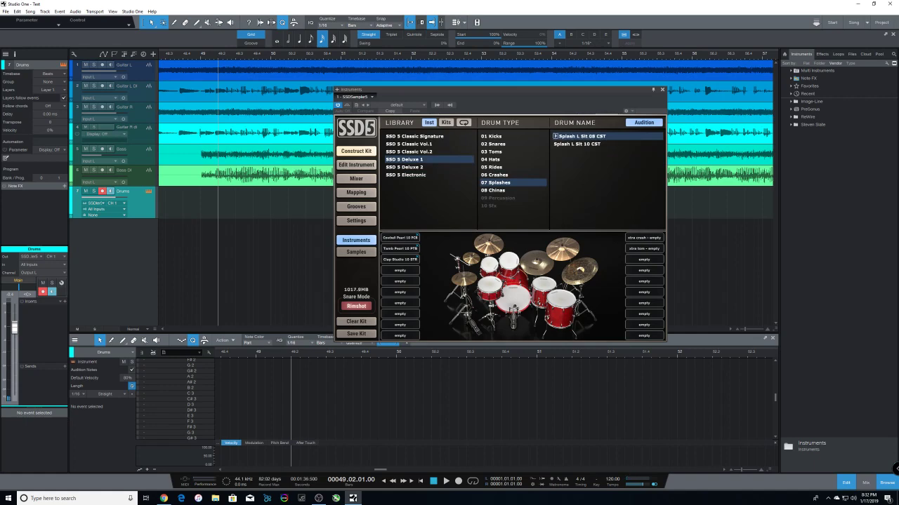
pyautogui.click(579, 144)
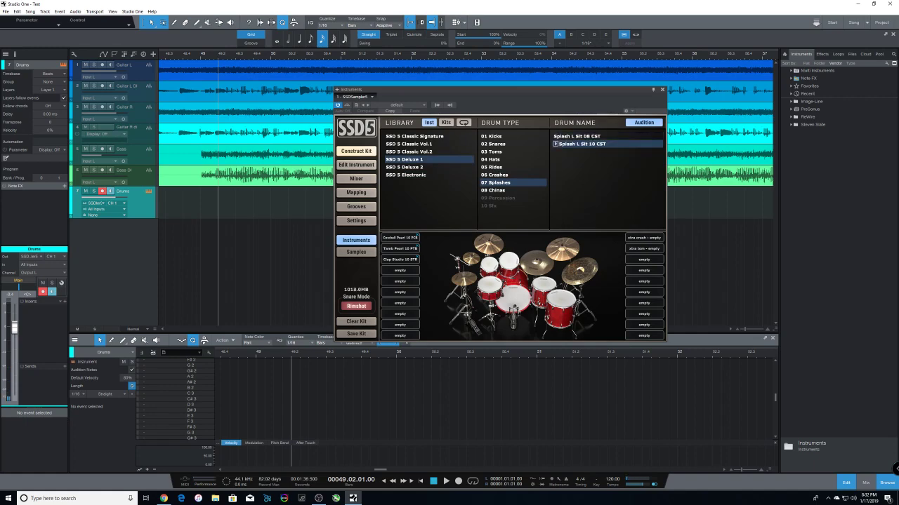
# Step: Audition the SSD 5 Deluxe 2 splashes Splash L Sbn 9 MAX, Splash L Zld 12 ACU, Splash XL Sbn 9 MAX and Splash XL Zld 12 ACU
pyautogui.click(403, 167)
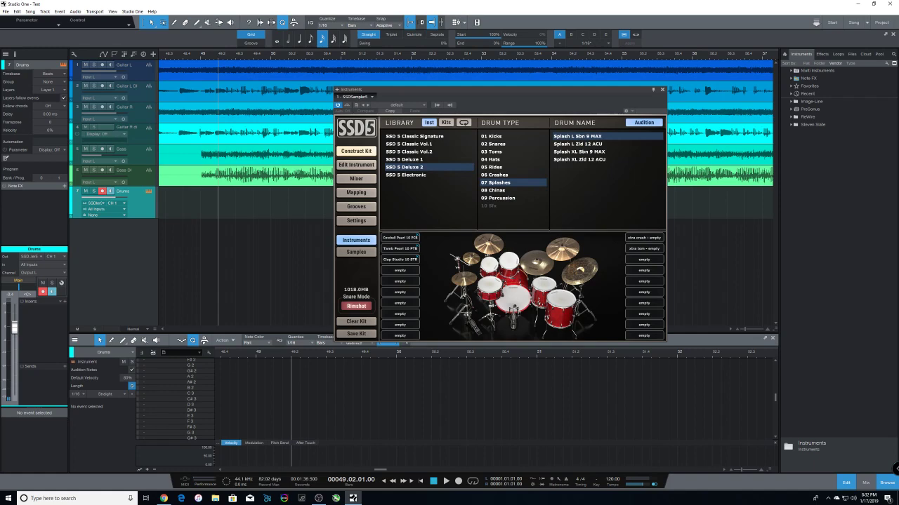
pyautogui.click(579, 136)
pyautogui.click(579, 144)
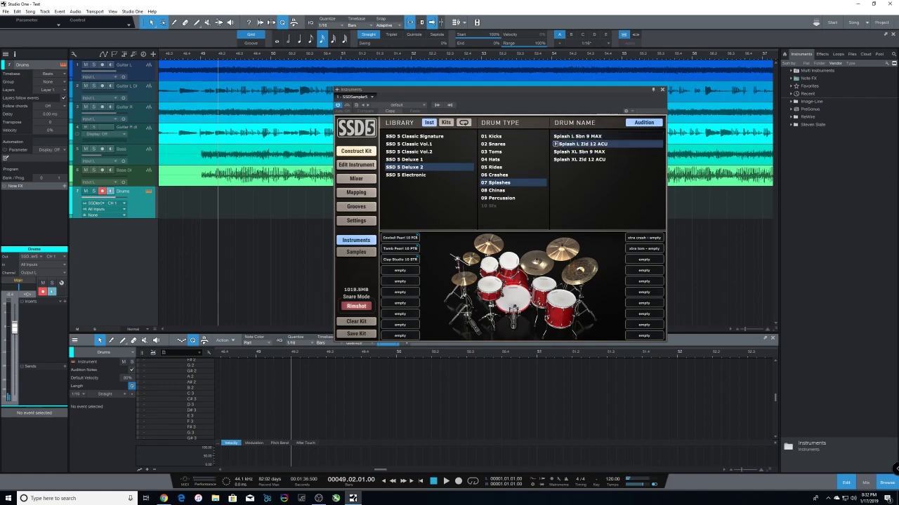
pyautogui.click(579, 152)
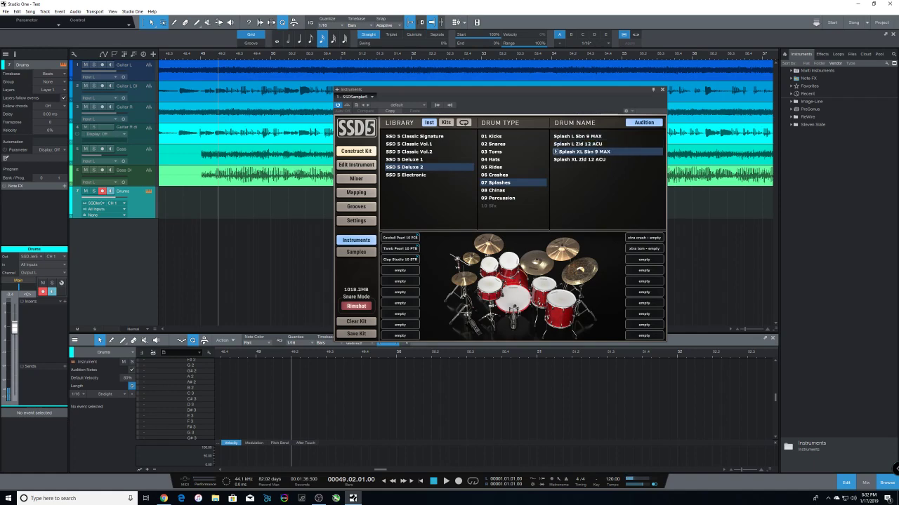
pyautogui.click(579, 159)
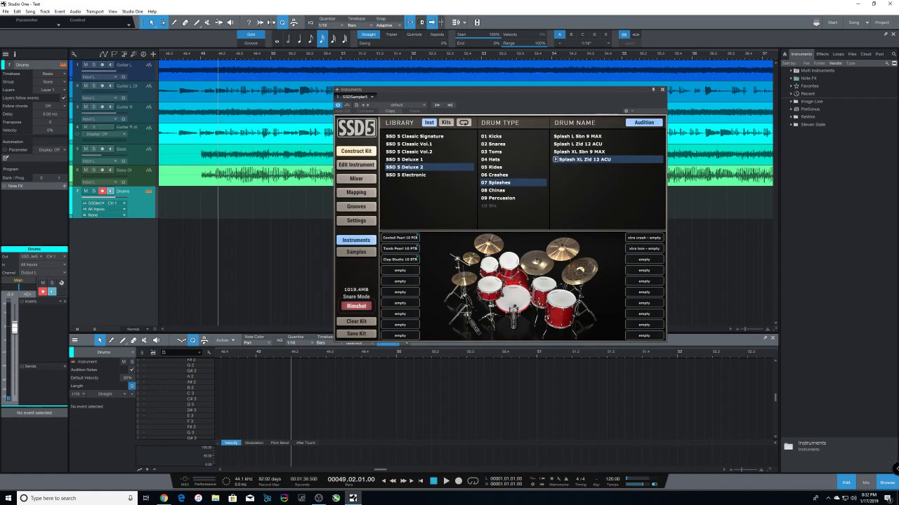
# Step: Audition the SSD 5 Deluxe 1 chinas China R Slt 22 CST and China R Slt 22 VTG, plus China R Sbn 19 AAX from Deluxe 2
pyautogui.click(404, 175)
pyautogui.click(403, 159)
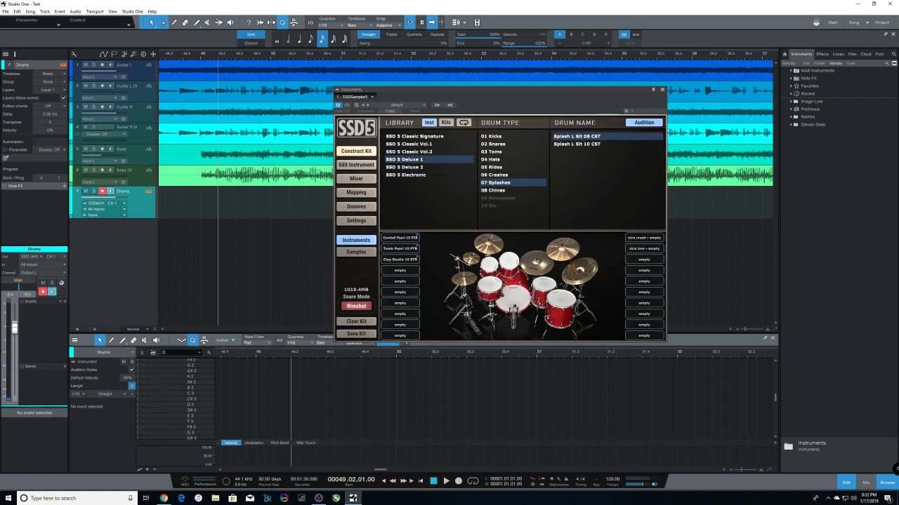
pyautogui.click(493, 190)
pyautogui.click(554, 136)
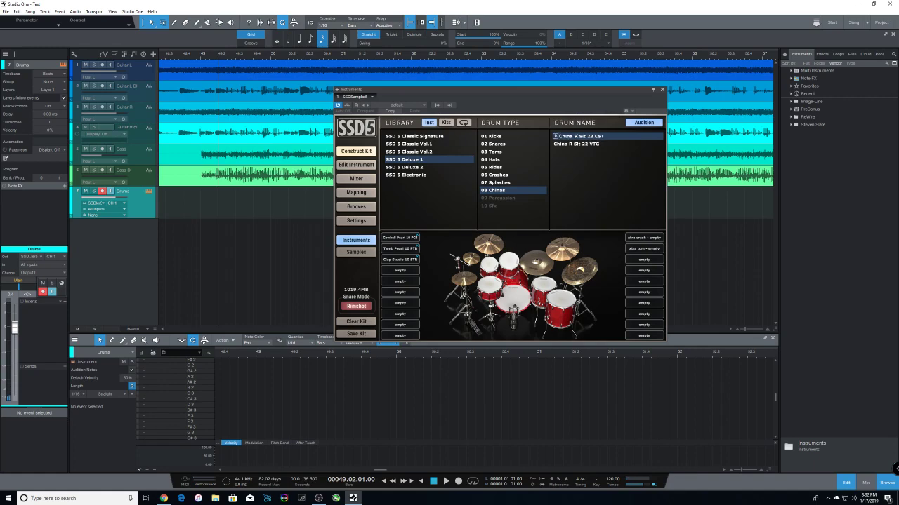
pyautogui.click(562, 144)
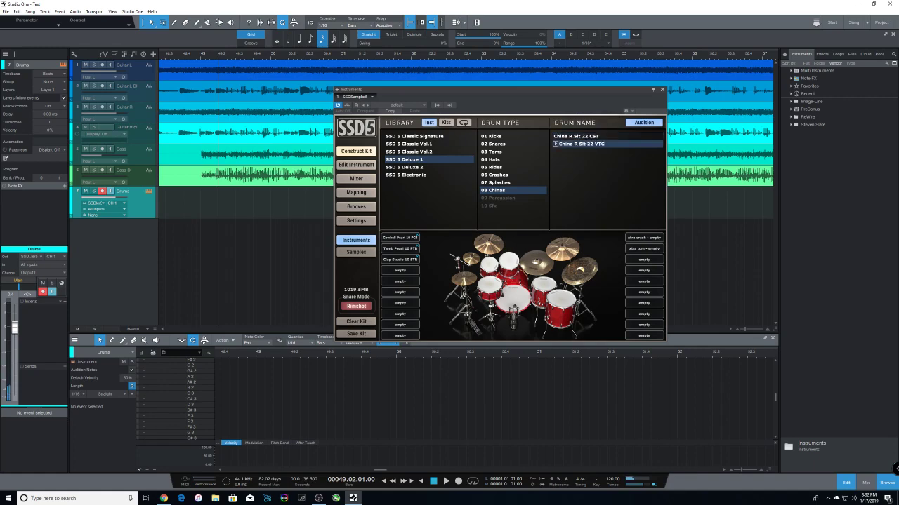
pyautogui.click(404, 167)
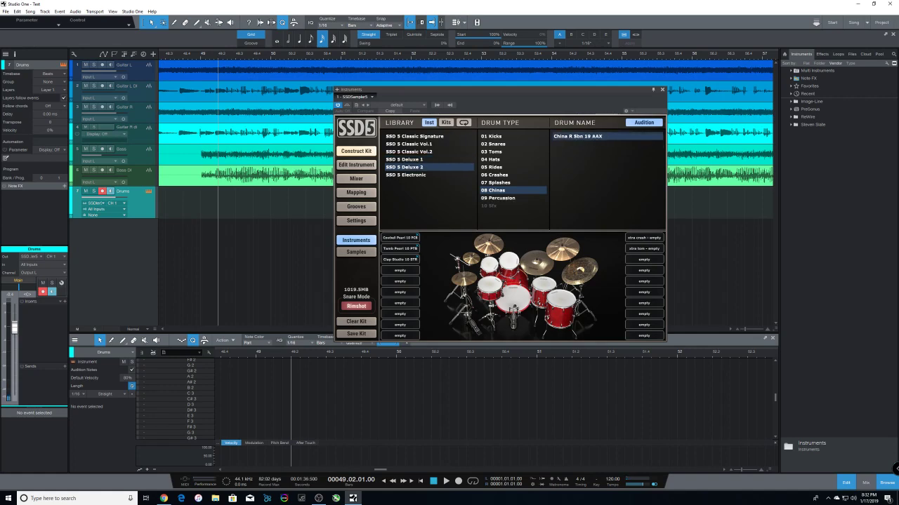
pyautogui.click(561, 136)
# Step: Show the percussion of the SSD 5 Deluxe 2 library and audition Clap Studio 10 STR, Cowbell Pearl 10 PCB and Tamb Pearl 10 PTB
pyautogui.click(403, 175)
pyautogui.click(403, 160)
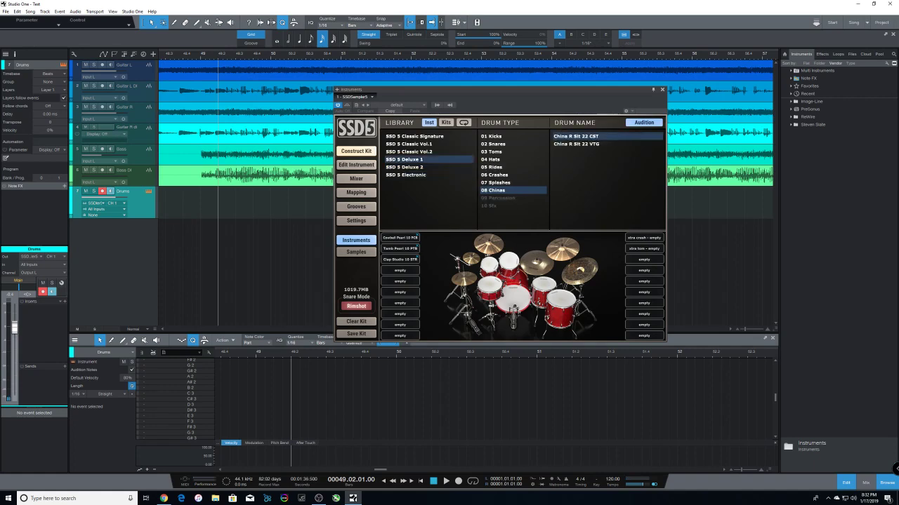
pyautogui.click(404, 167)
pyautogui.click(498, 198)
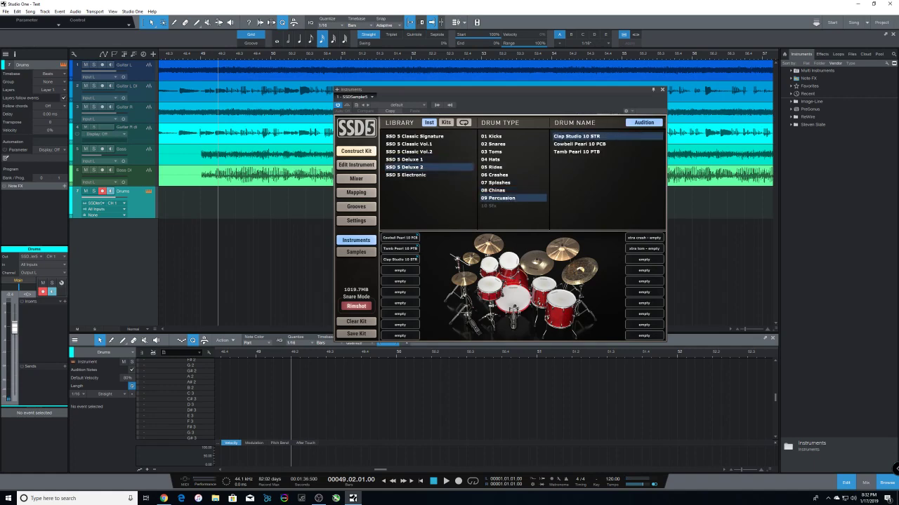
pyautogui.click(555, 136)
pyautogui.click(582, 144)
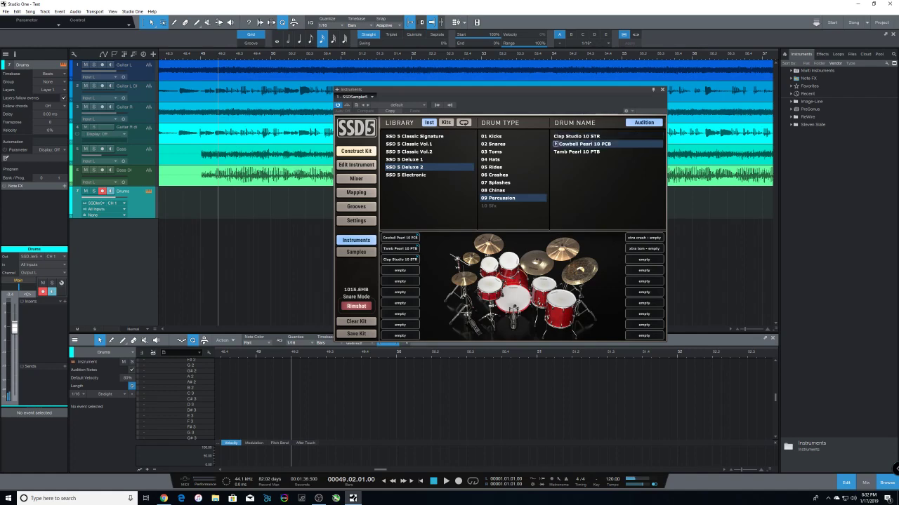
pyautogui.click(579, 152)
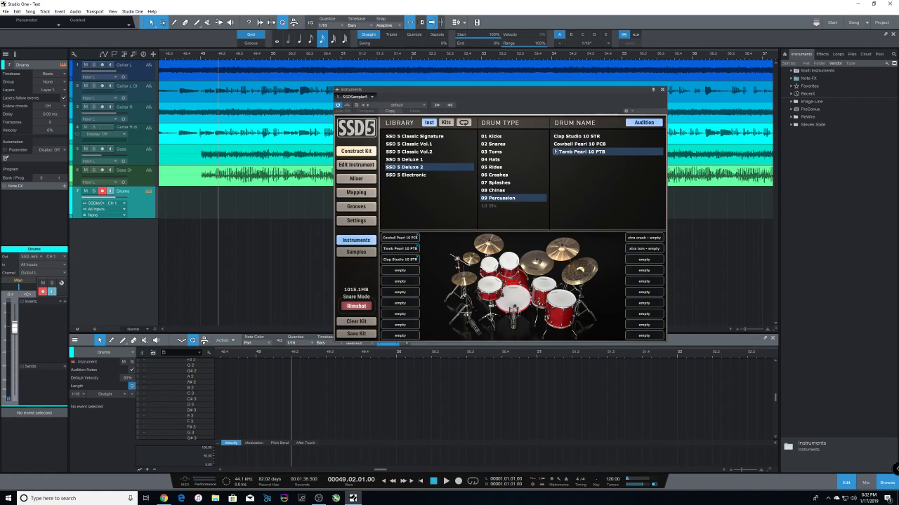
# Step: Audition the SSD 5 Electronic percussion sounds Clap 808, Clap Classic, LoFi Hat, Shaker Fat, Shaker Wide Dub and Tamb West Coast
pyautogui.click(404, 175)
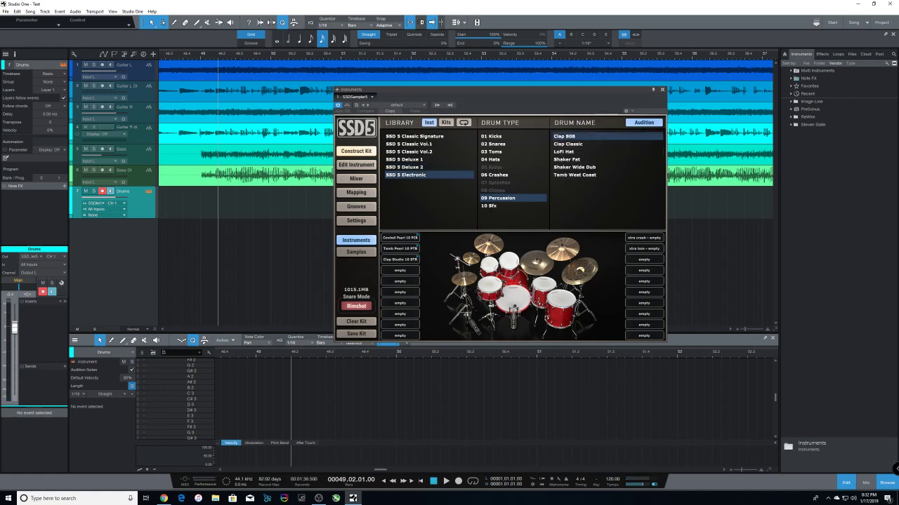
pyautogui.click(555, 136)
pyautogui.click(573, 144)
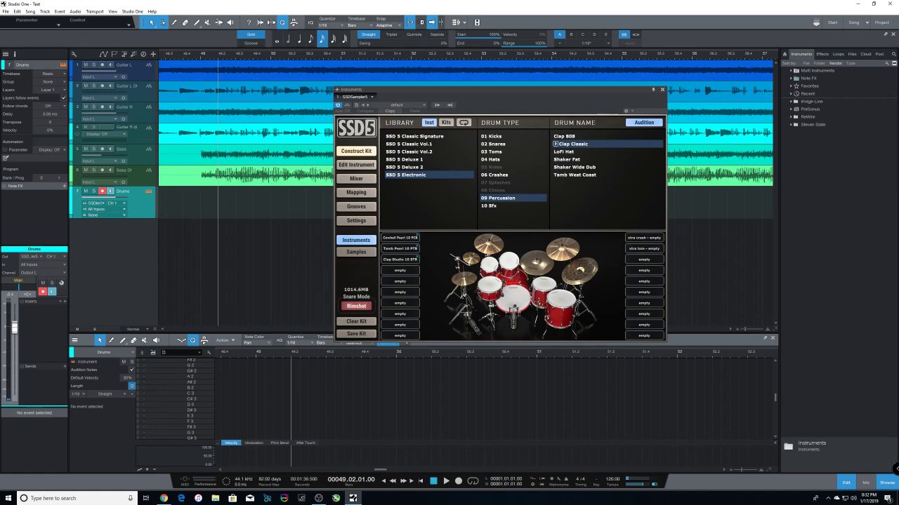
pyautogui.click(568, 151)
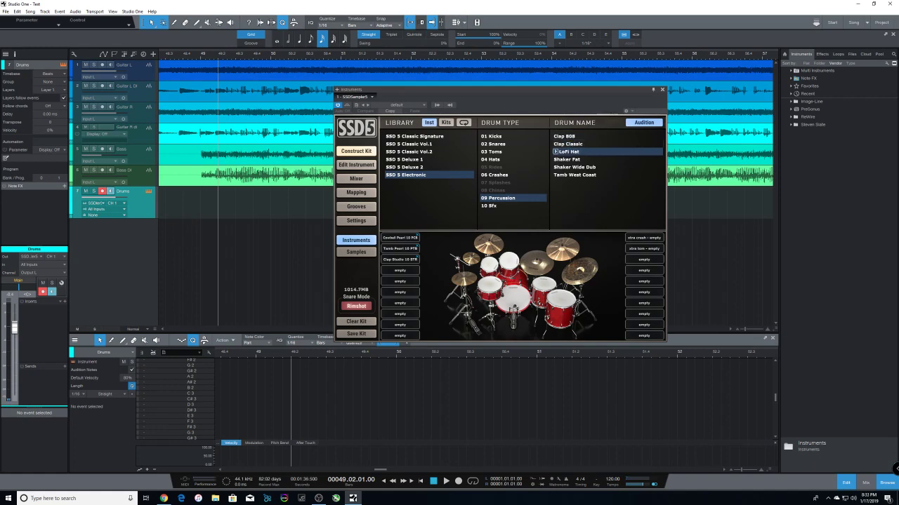
pyautogui.click(570, 159)
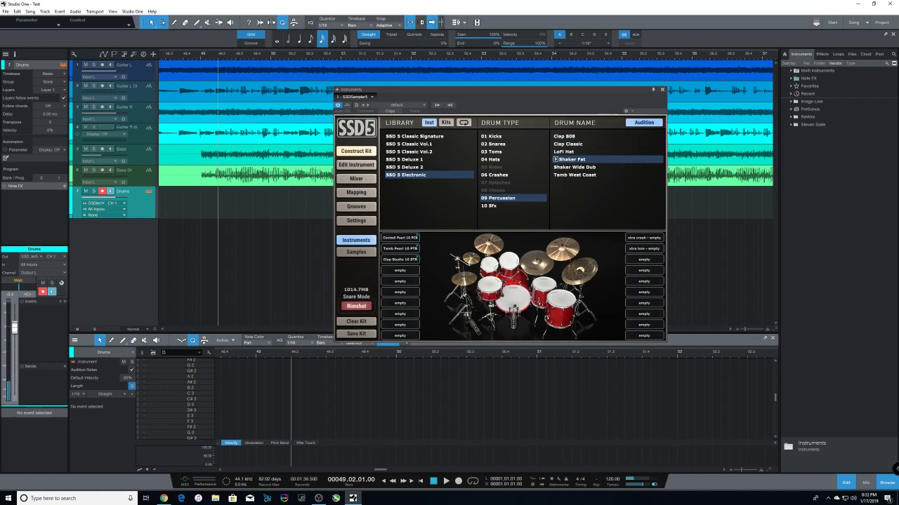
pyautogui.click(578, 167)
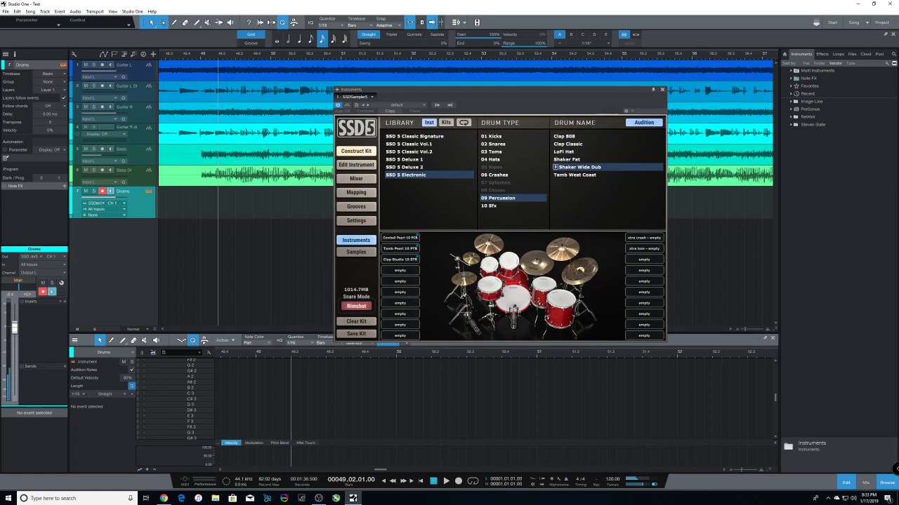
pyautogui.click(578, 175)
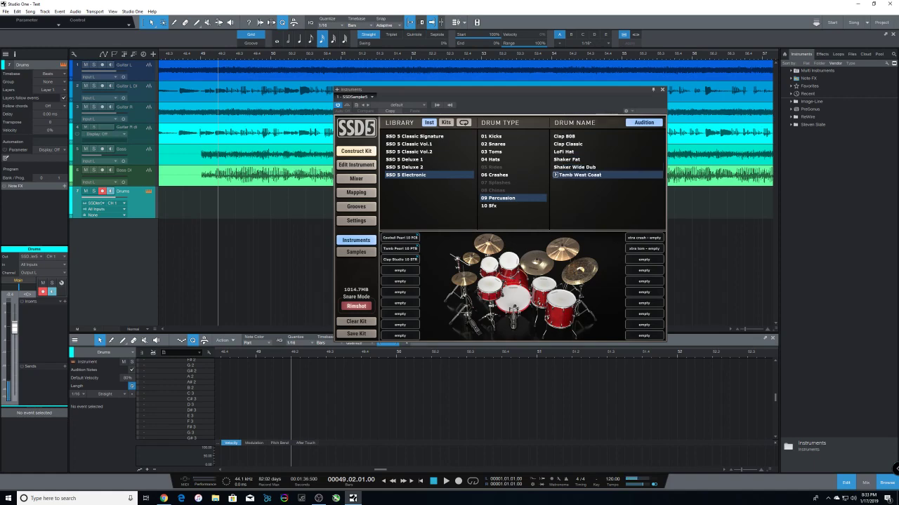
# Step: Check the SSD 5 Deluxe 2, Deluxe 1 and Classic Vol.2 libraries for percussion and return to SSD 5 Electronic
pyautogui.click(404, 167)
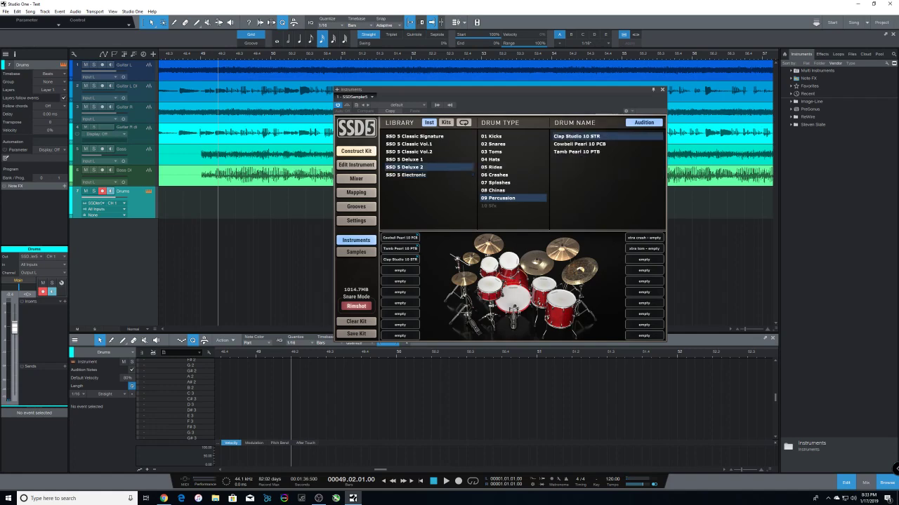
pyautogui.click(403, 159)
pyautogui.click(409, 151)
pyautogui.click(405, 175)
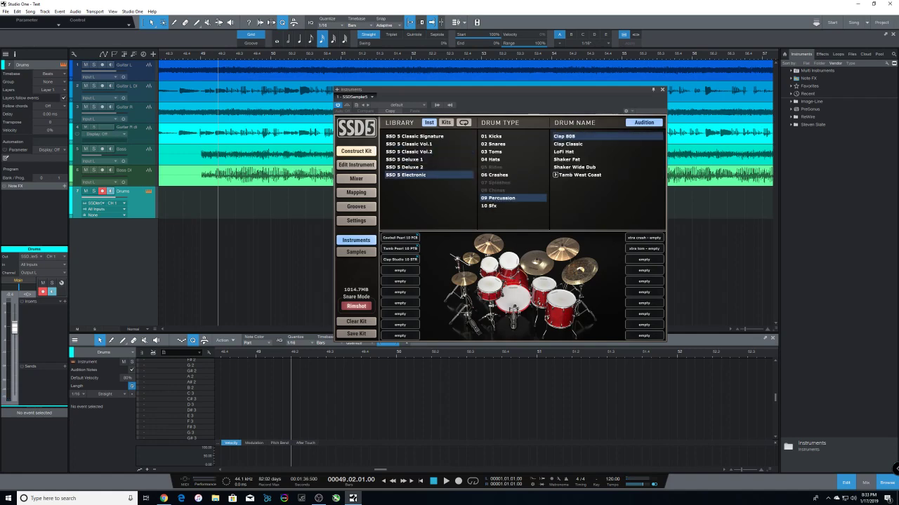
# Step: Audition the SSD 5 Electronic effects Sfx Big Let Down Bass, Sfx Clap Jet Plane, Sfx Release Hit and Sfx Swell Up
pyautogui.click(491, 206)
pyautogui.click(562, 136)
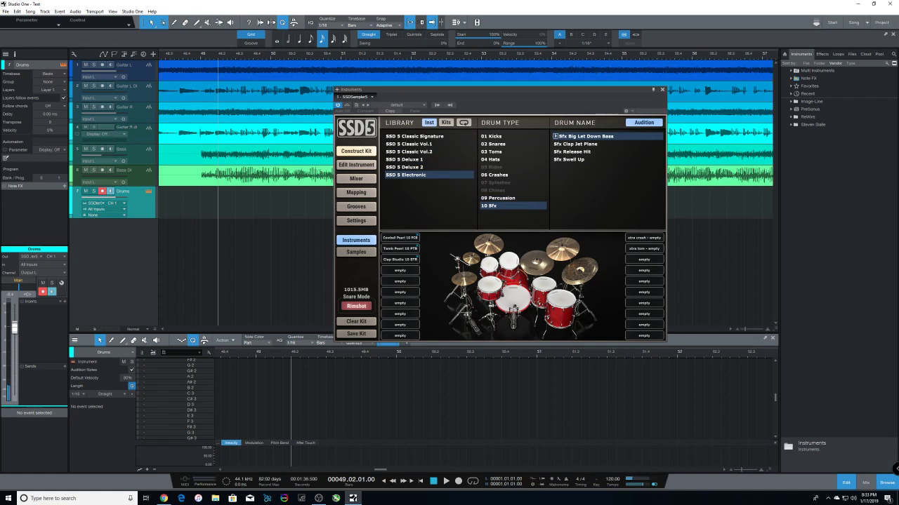
pyautogui.click(562, 144)
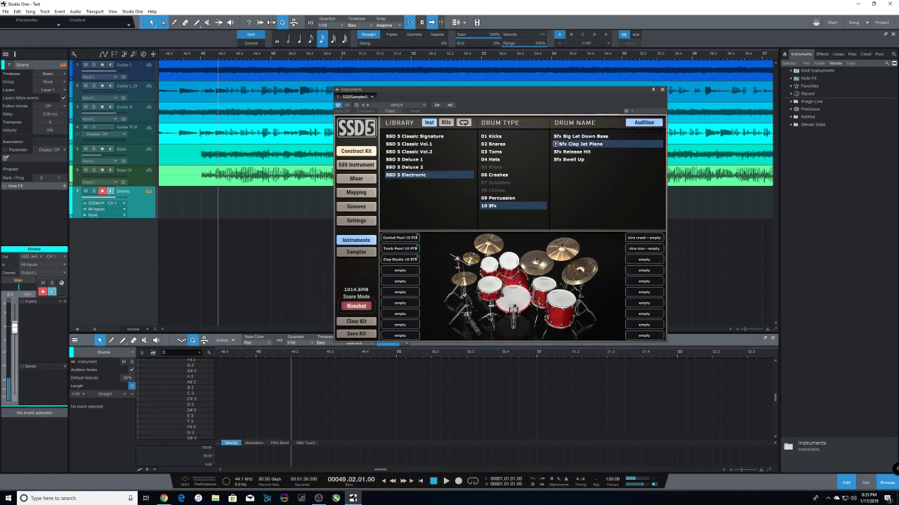
pyautogui.click(562, 152)
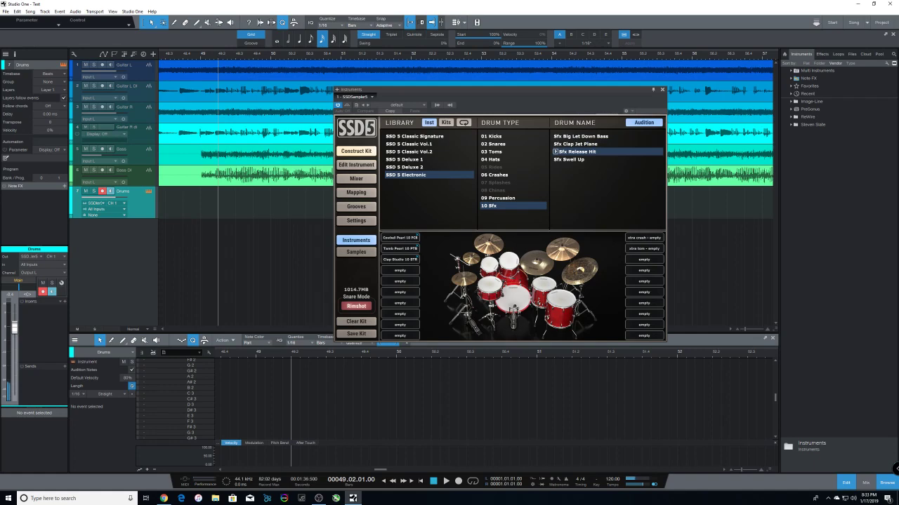
pyautogui.click(568, 159)
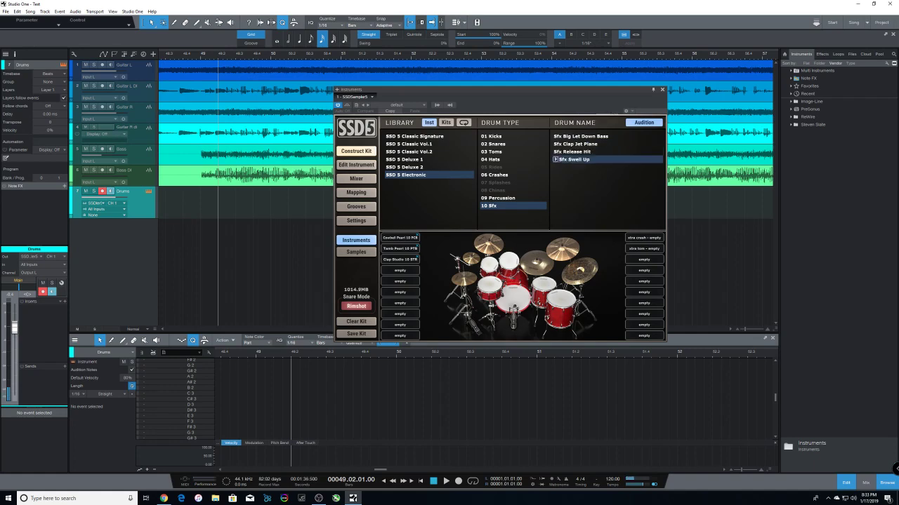
# Step: Check the libraries listed above SSD 5 Electronic, including SSD 5 Deluxe 2, for Sfx sounds
pyautogui.press('Up')
pyautogui.press('Up')
pyautogui.press('Up')
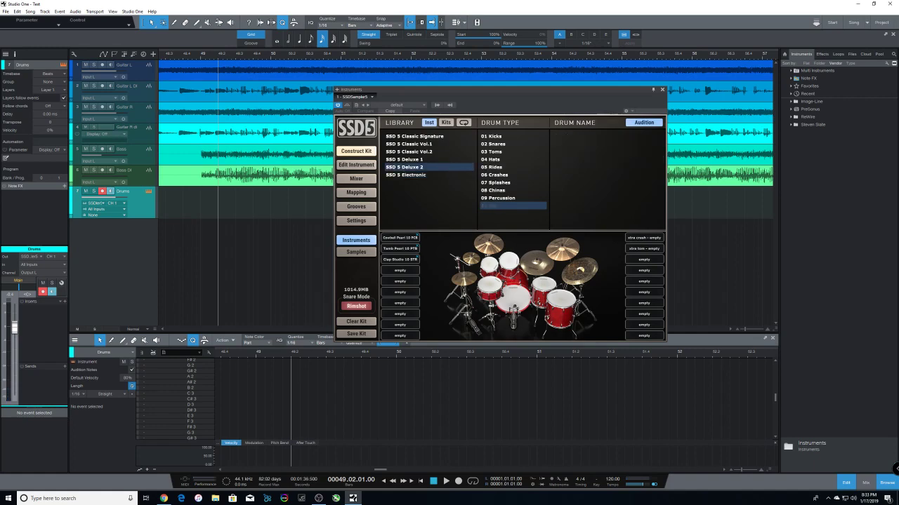